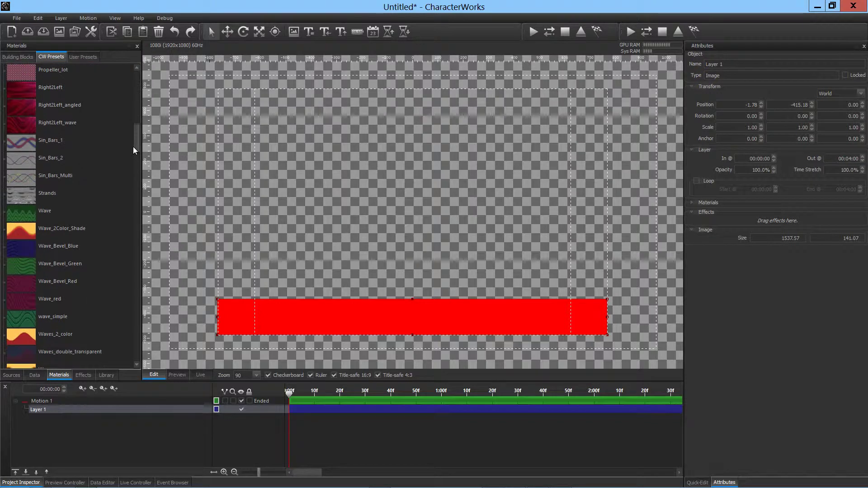
Step: Apply the animated Left2Right material preset to the red bar and play the timeline to preview its motion
drag(23, 88, 267, 314)
scroll(137, 128, up, 4)
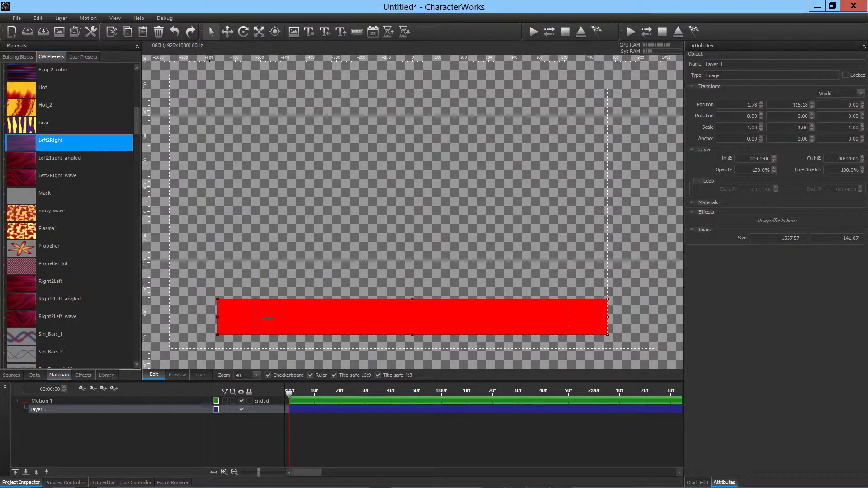
key(space)
click(514, 406)
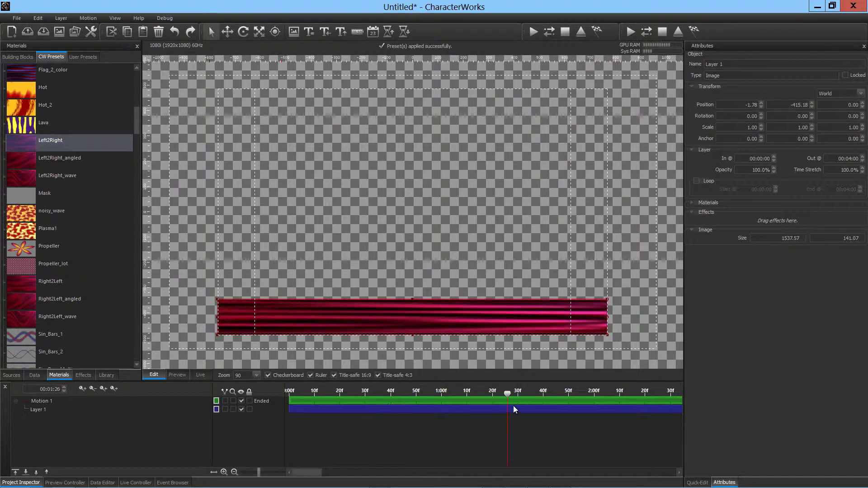
key(space)
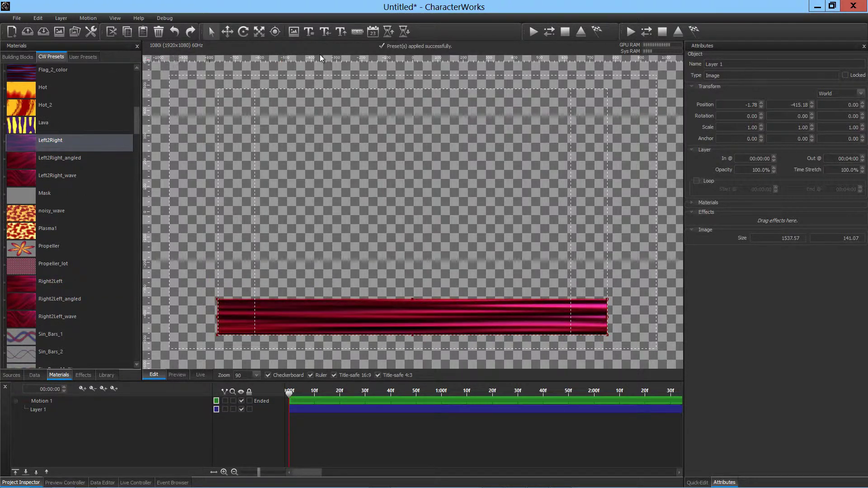
Step: Draw a solid image about 244 by 137.5 over the bar's left part and apply the Outline (7) material preset to it
click(291, 31)
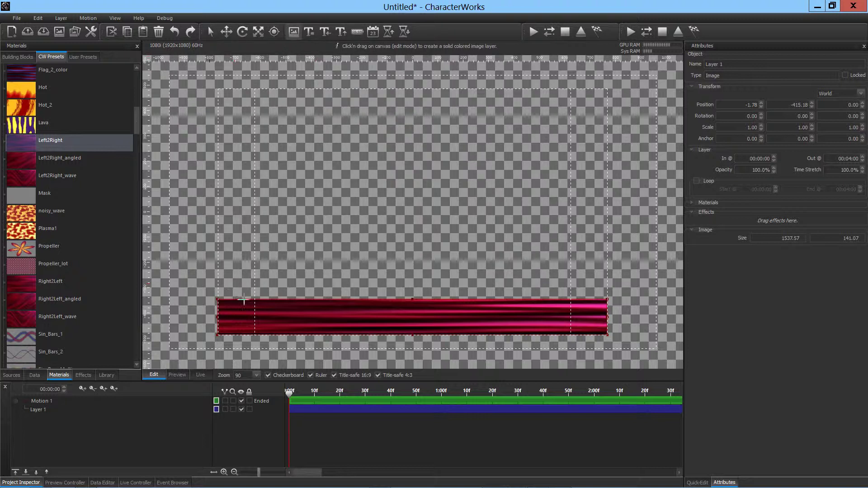
drag(247, 302, 312, 334)
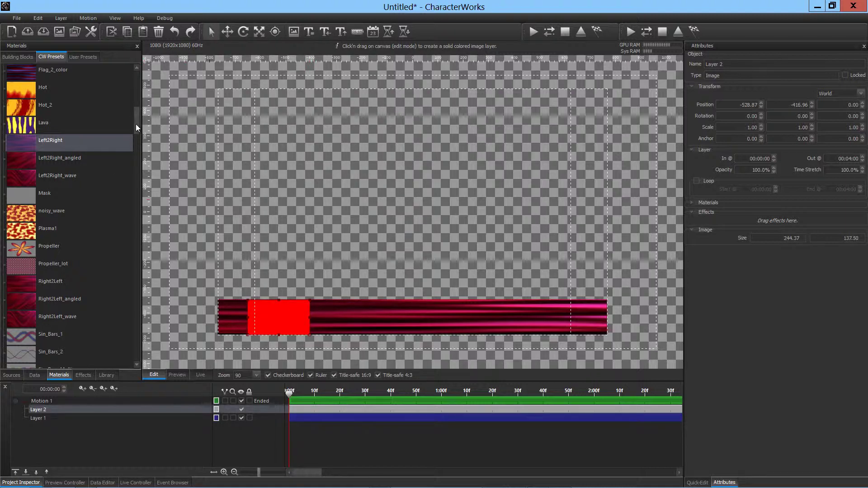
drag(136, 123, 126, 80)
click(54, 71)
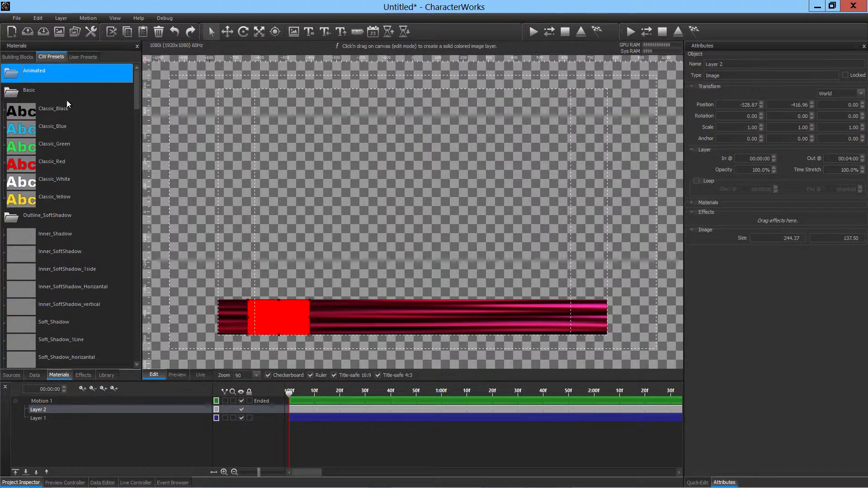
double_click(20, 91)
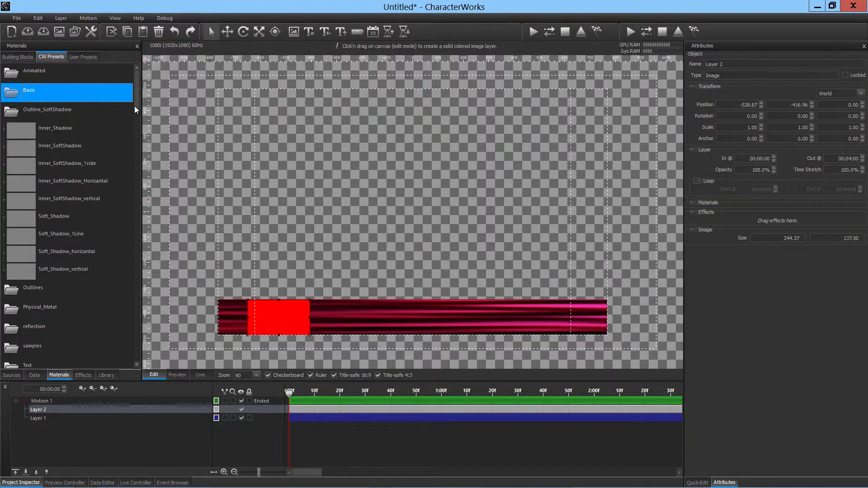
drag(134, 106, 273, 328)
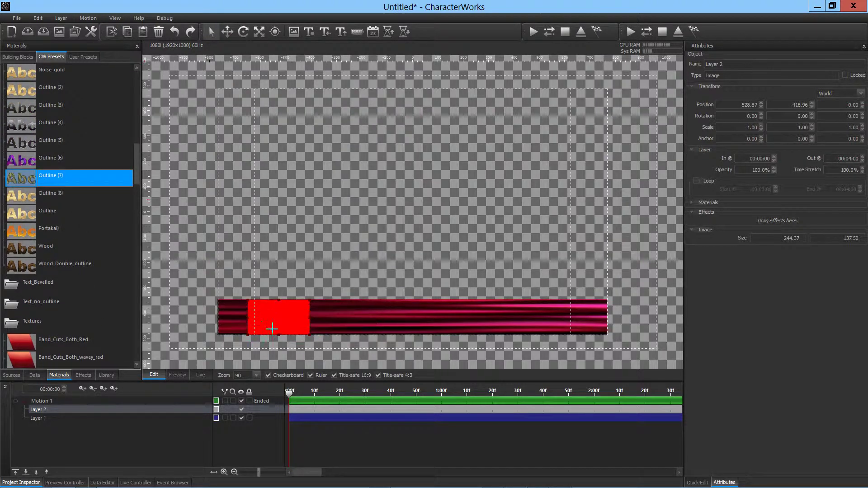
Step: Recolour the striped block's two-stop gradient with red for Stop 2 and near-black red (22, 1, 1) for Stop 1
scroll(283, 345, up, 5)
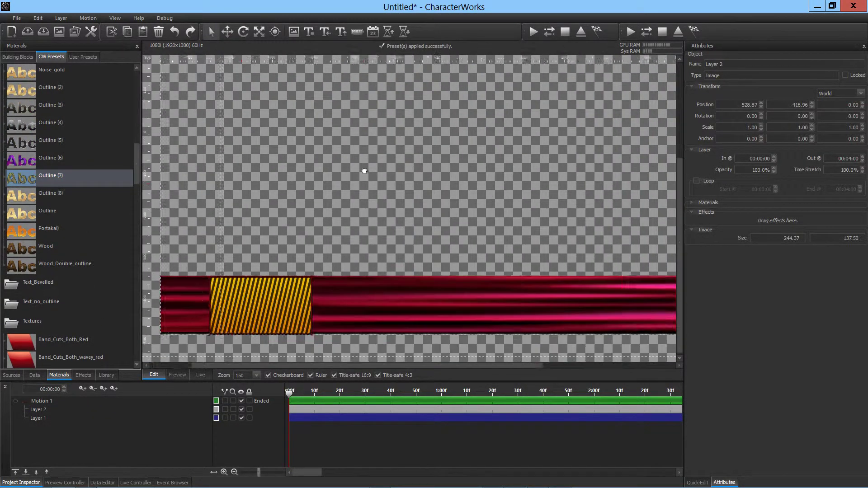
scroll(299, 301, up, 3)
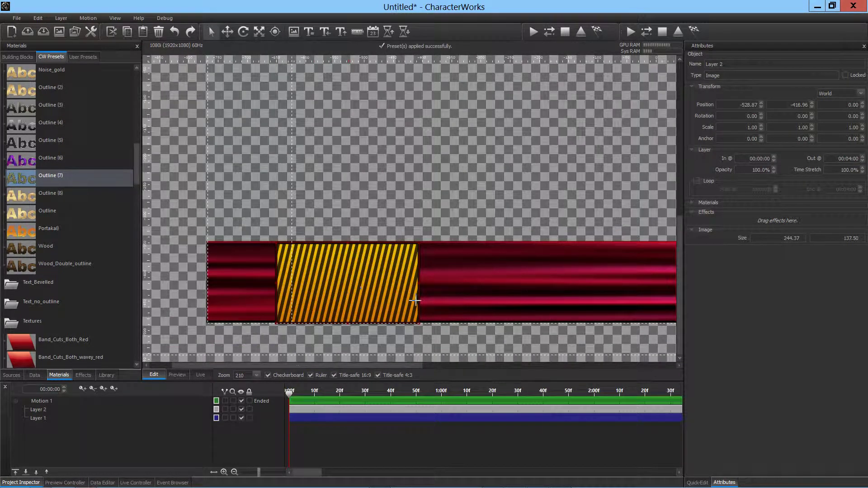
click(371, 293)
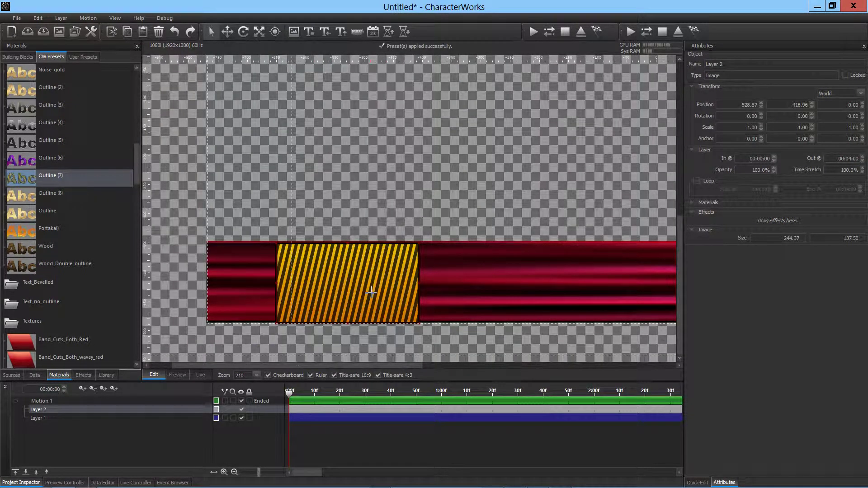
click(691, 202)
scroll(864, 262, down, 2)
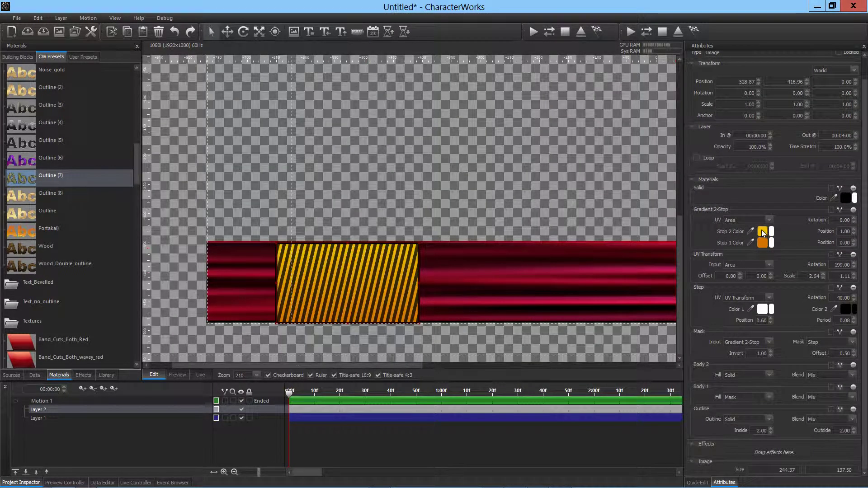
click(762, 232)
drag(452, 197, 421, 184)
click(762, 243)
click(534, 193)
drag(535, 235, 535, 260)
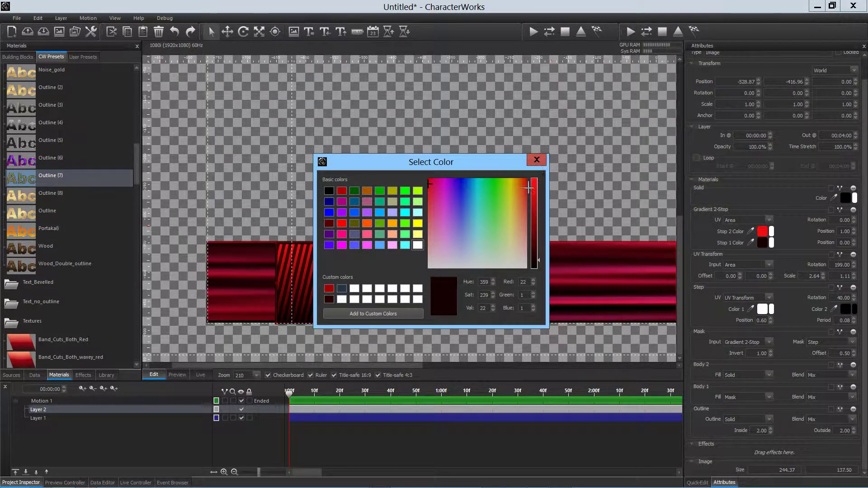
key(Return)
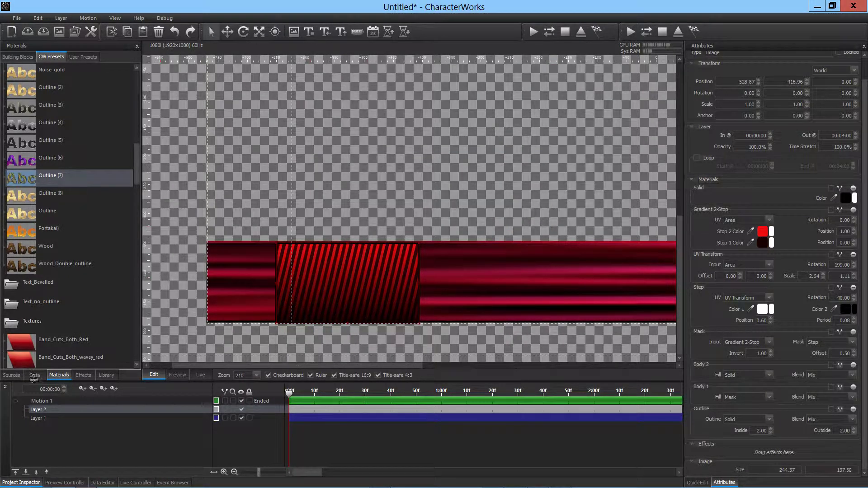
Step: Place sinefx_logo over the striped block, scale it to about 135.5 square and centre it on the block
click(13, 376)
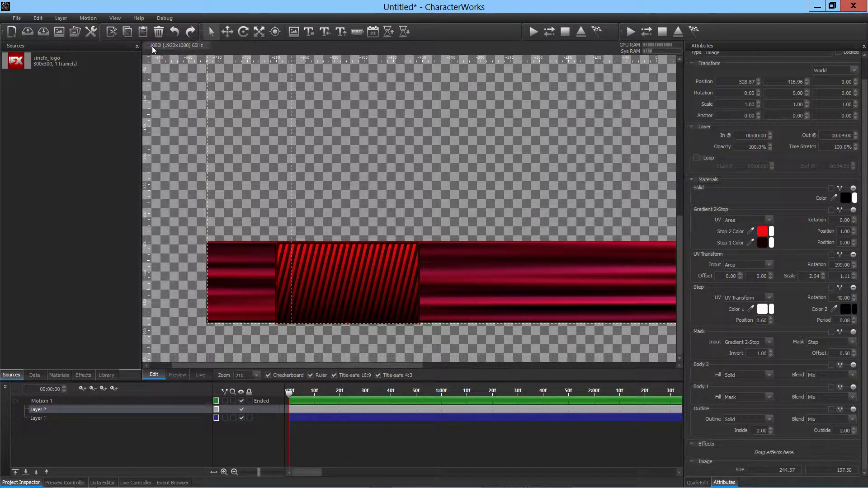
drag(45, 60, 336, 282)
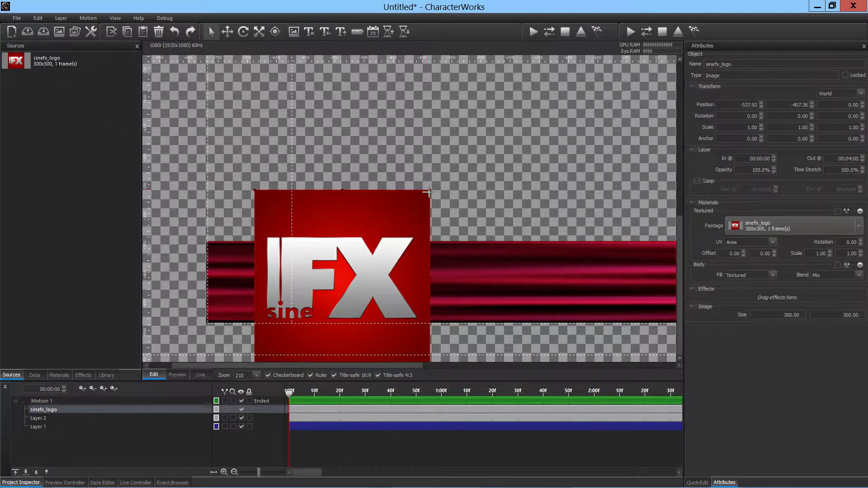
drag(427, 192, 376, 234)
drag(343, 261, 349, 267)
Step: Nudge the striped block behind the logo to about X -530, Y -416
scroll(334, 271, up, 5)
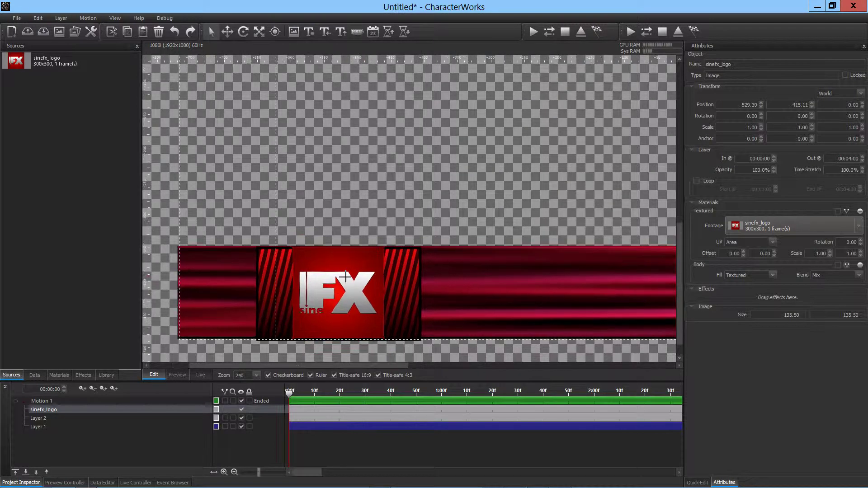
scroll(362, 203, up, 5)
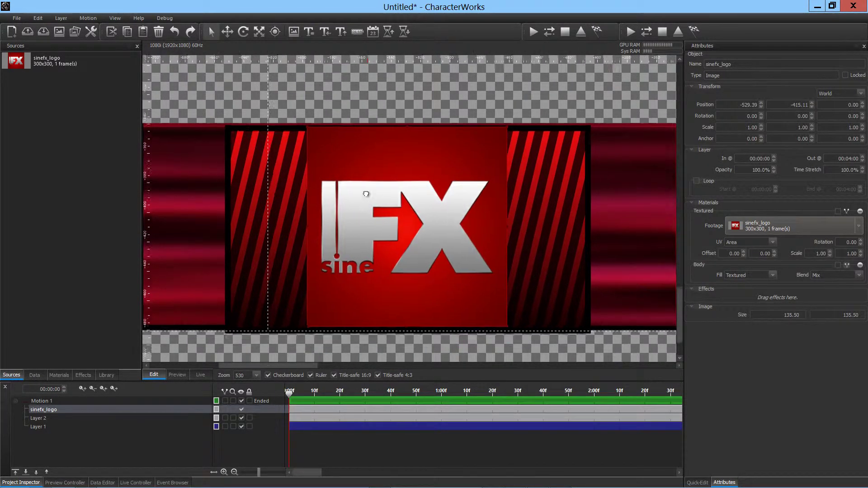
click(266, 197)
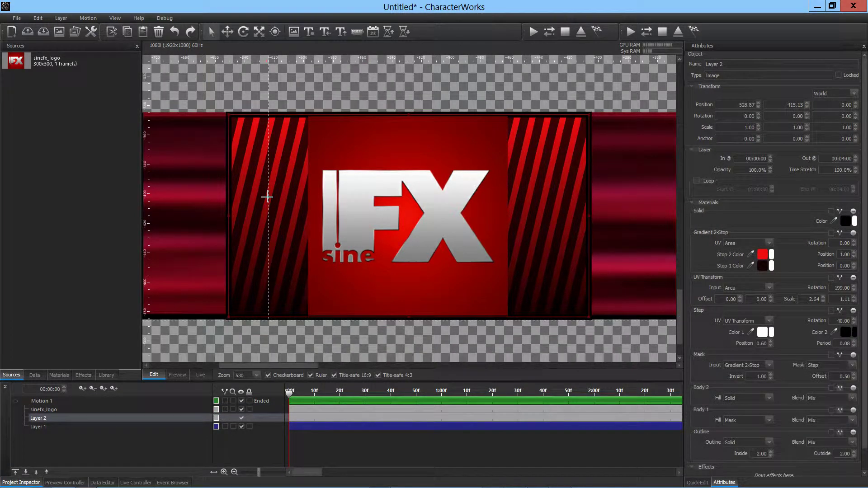
drag(267, 196, 265, 198)
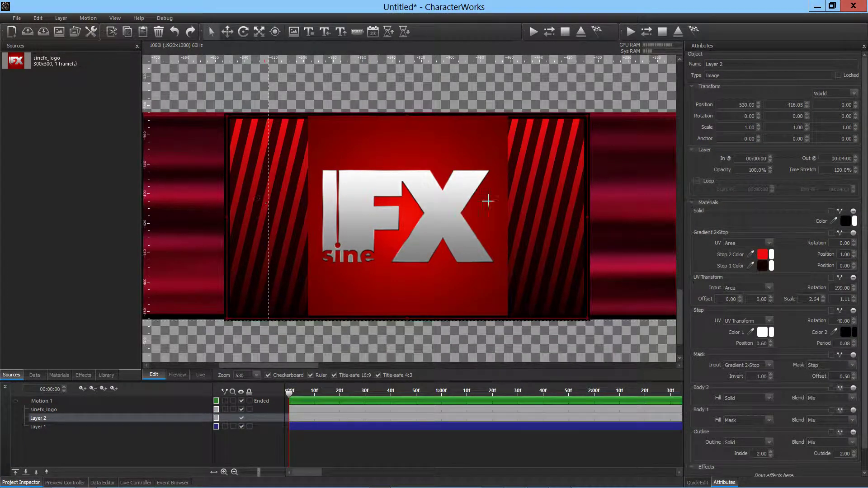
Step: Set the striped block's outline to 0 inside and 1 outside
scroll(864, 311, down, 2)
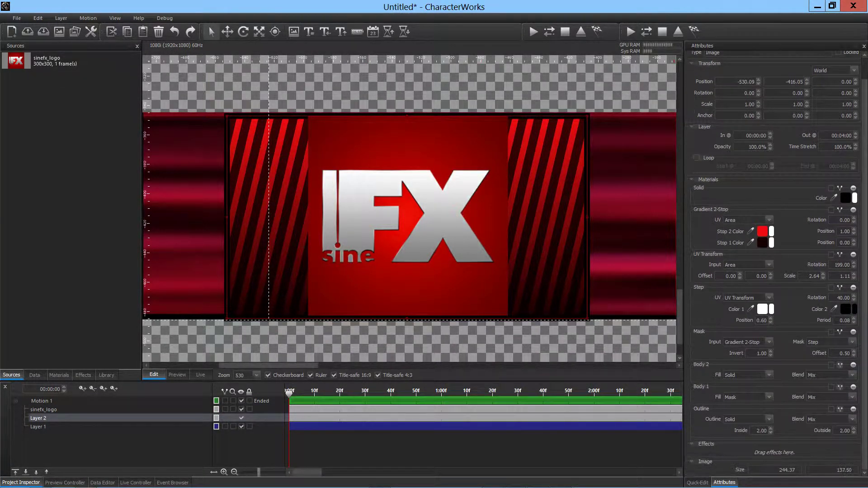
drag(762, 432, 761, 432)
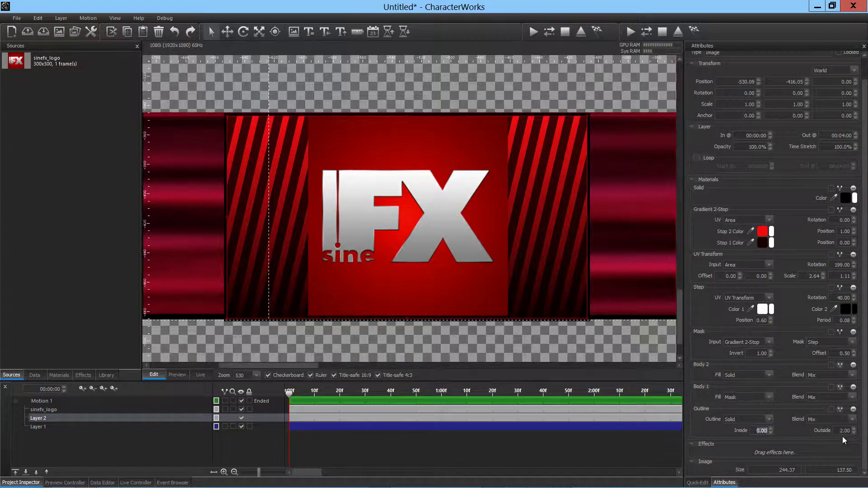
drag(845, 431, 848, 433)
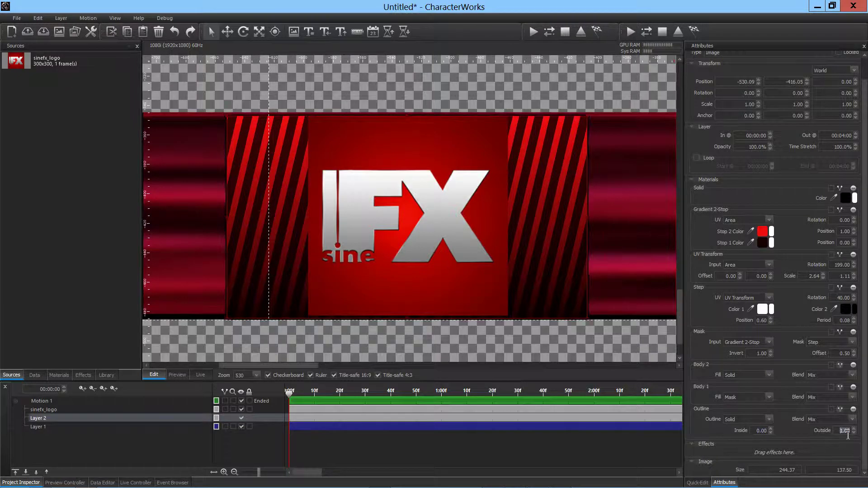
text(1)
key(Return)
text(0)
key(Return)
text(1)
key(Return)
Step: Nudge the striped block to about Y -415 and set its Step period to 0.28 for wider stripes
drag(520, 213, 523, 212)
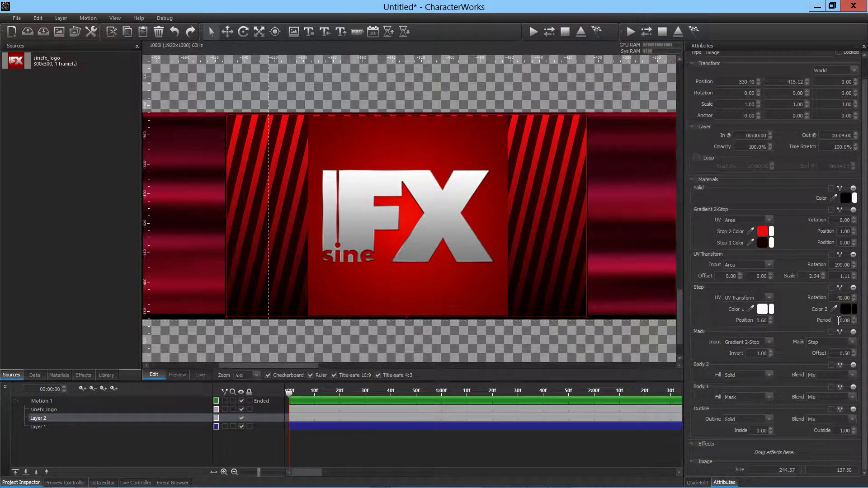
scroll(840, 322, down, 10)
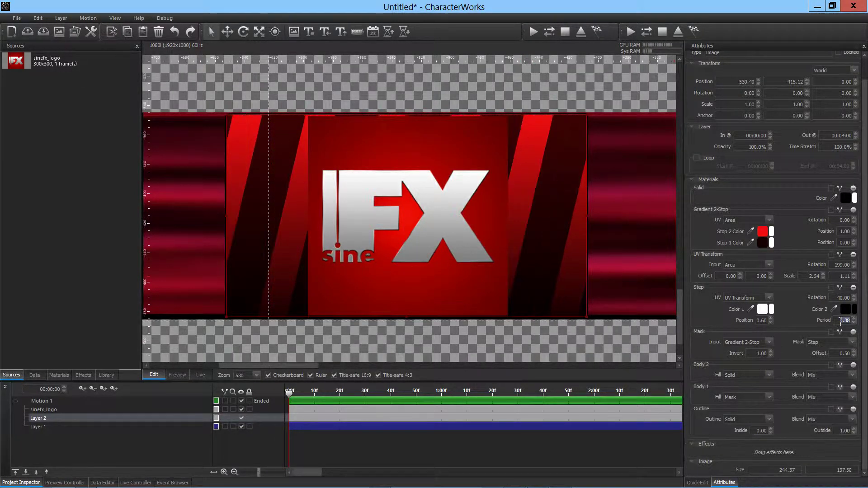
scroll(840, 322, down, 1)
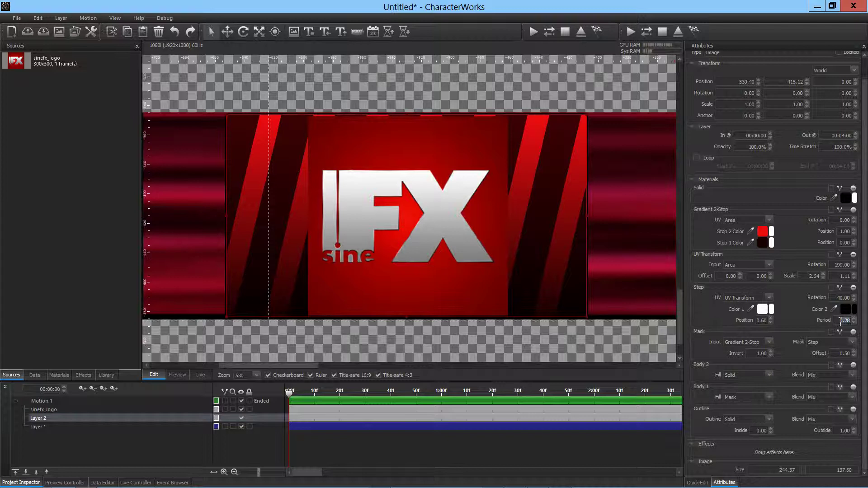
Step: Enlarge the logo about its centre to about 139.75 square so it spans the bar's height
click(472, 254)
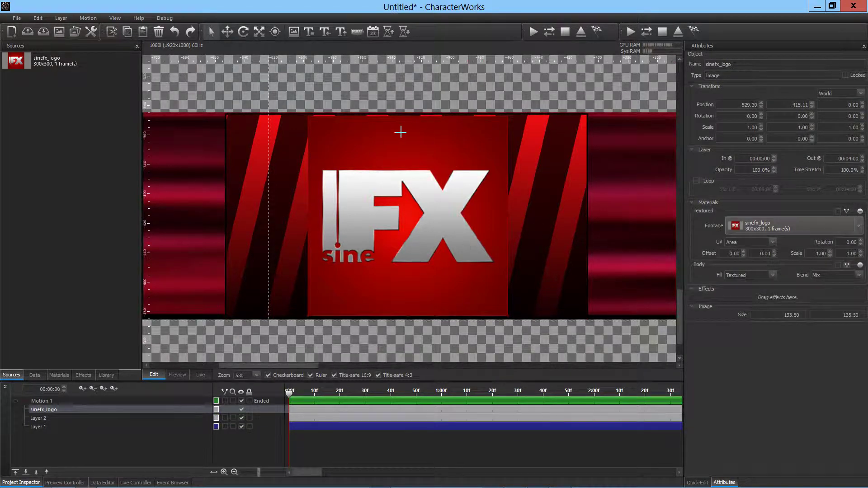
drag(309, 117, 304, 116)
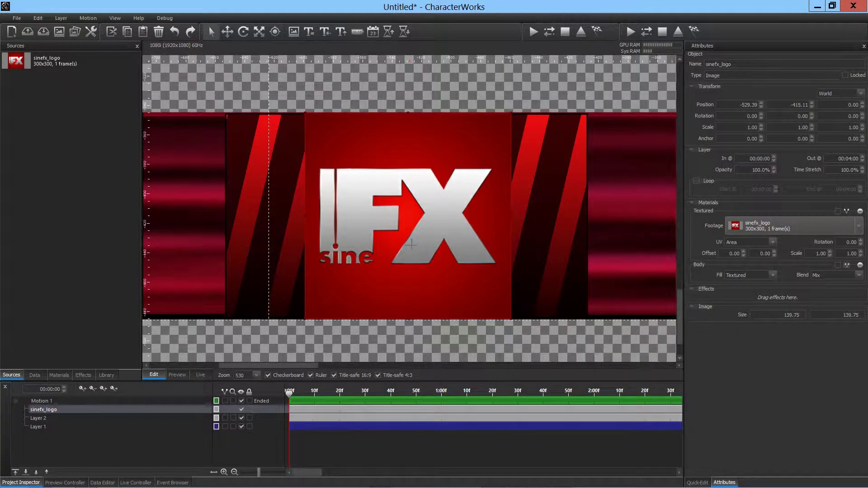
scroll(411, 244, down, 10)
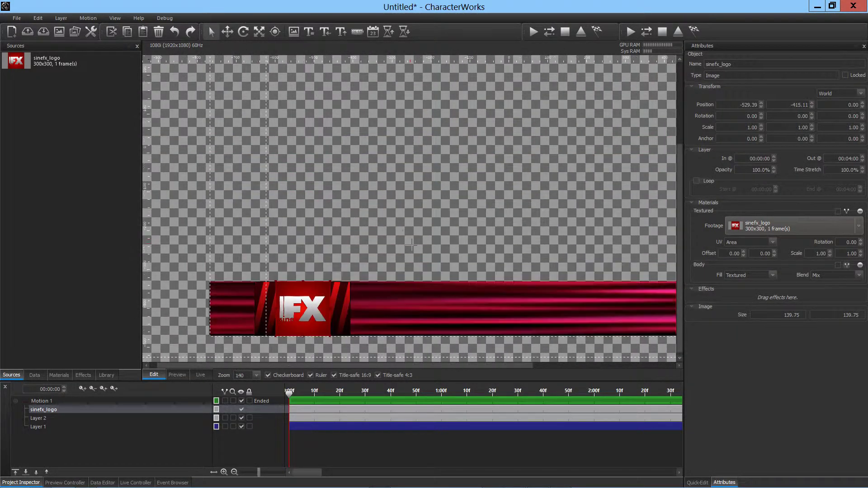
Step: Apply the Fake_reflect preset from the reflection material presets to the sinefx logo
scroll(411, 244, up, 4)
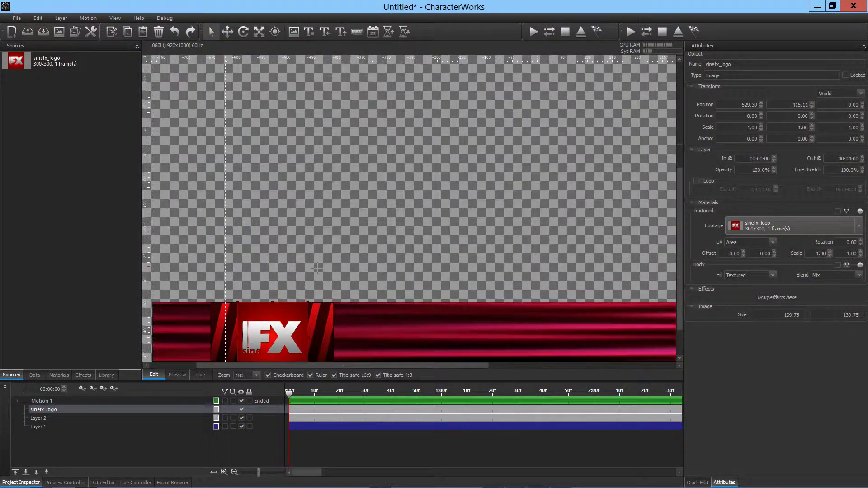
scroll(388, 252, up, 5)
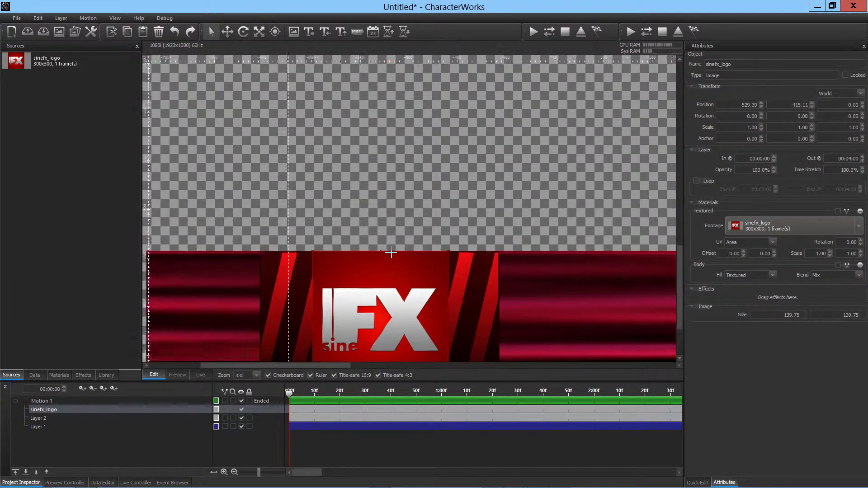
scroll(425, 201, up, 2)
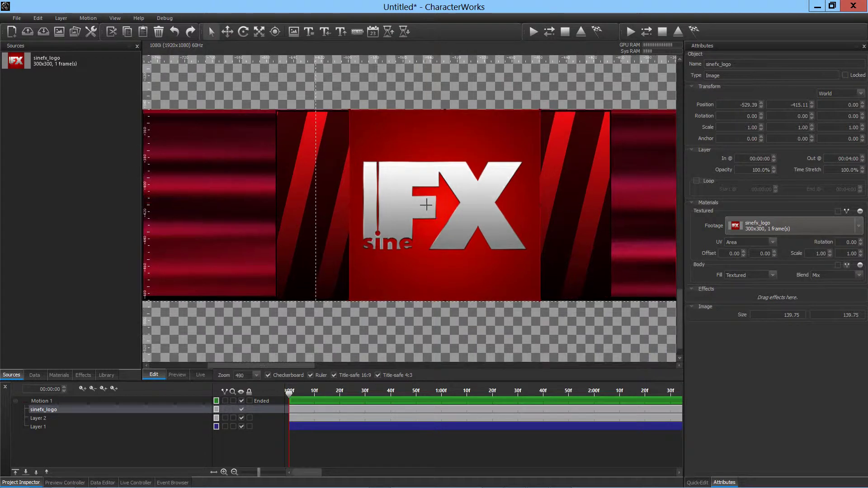
click(65, 375)
drag(136, 157, 136, 98)
click(31, 236)
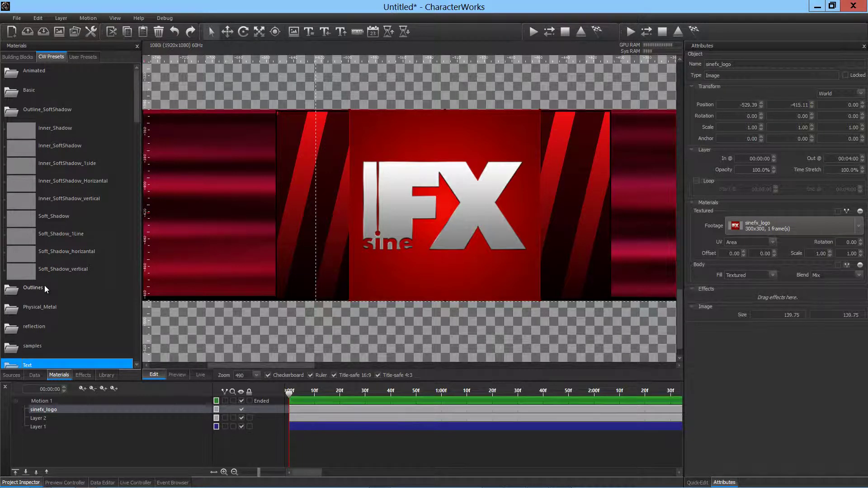
click(39, 322)
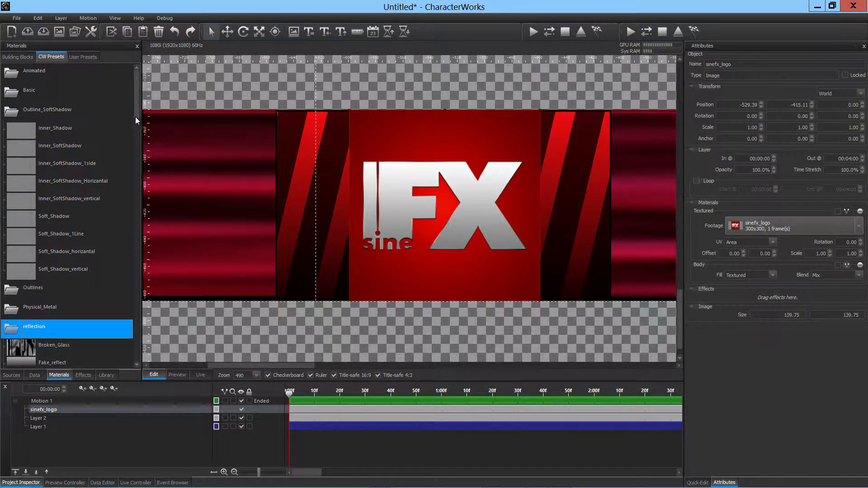
drag(135, 116, 135, 140)
drag(18, 219, 400, 213)
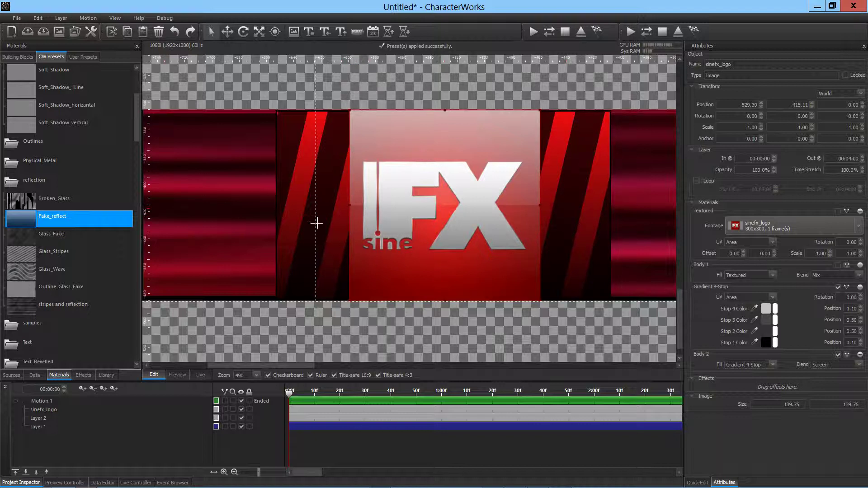
Step: Apply the Soft_Shadow_vertical preset from the Outline_SoftShadow material presets to the sinefx logo
drag(135, 131, 135, 111)
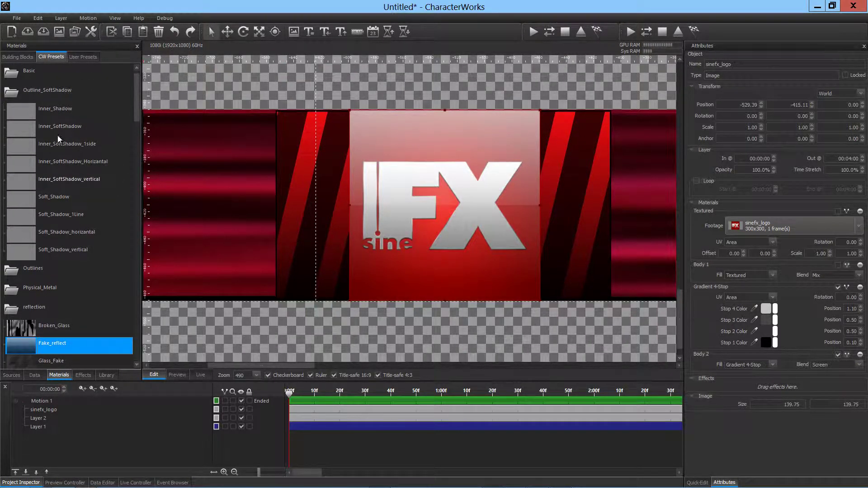
click(18, 57)
drag(136, 149, 140, 115)
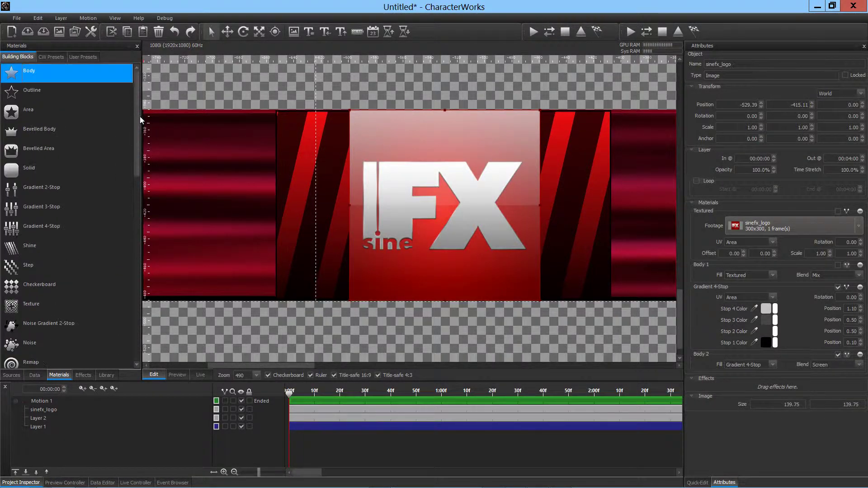
click(44, 57)
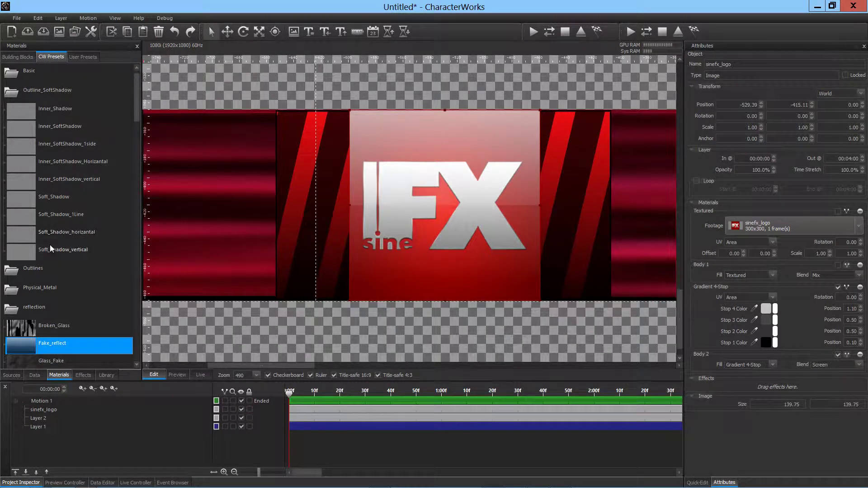
drag(20, 251, 379, 267)
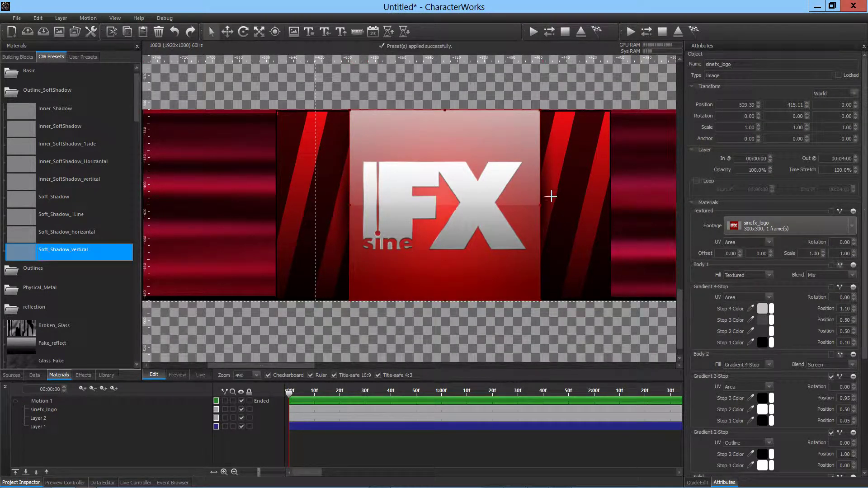
Step: Apply the Soft_Shadow_vertical material preset to the striped block behind the logo
click(294, 217)
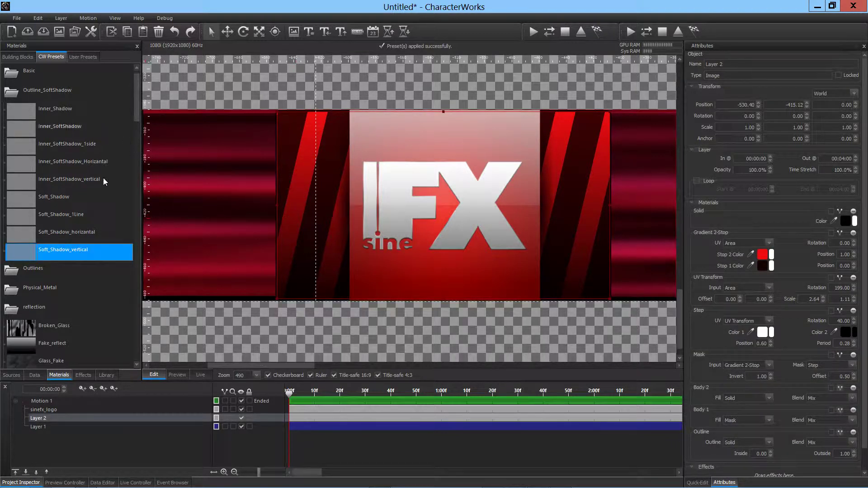
drag(21, 249, 293, 226)
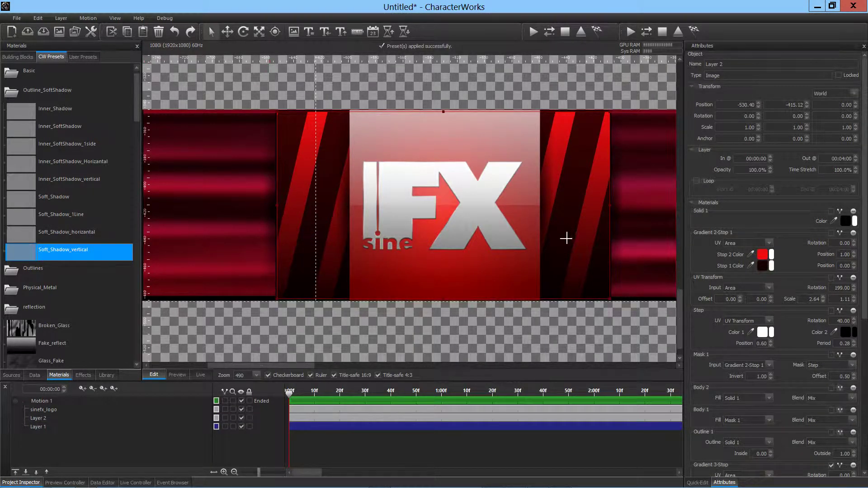
scroll(343, 269, down, 10)
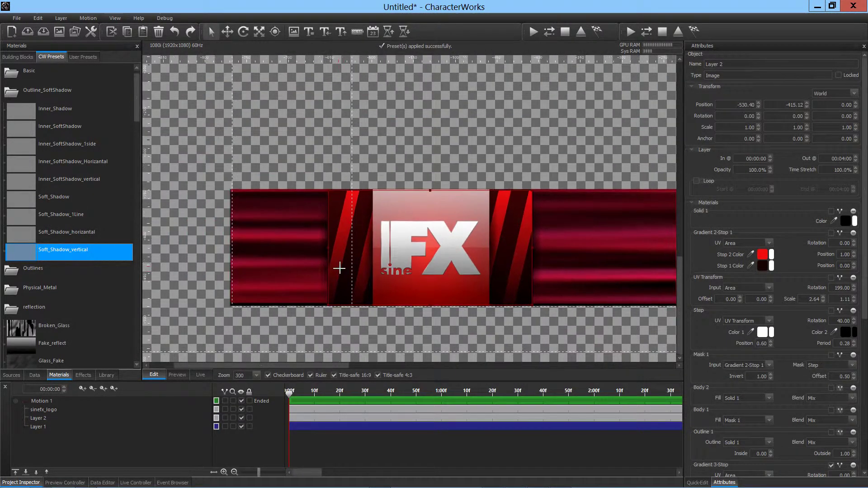
scroll(331, 270, down, 4)
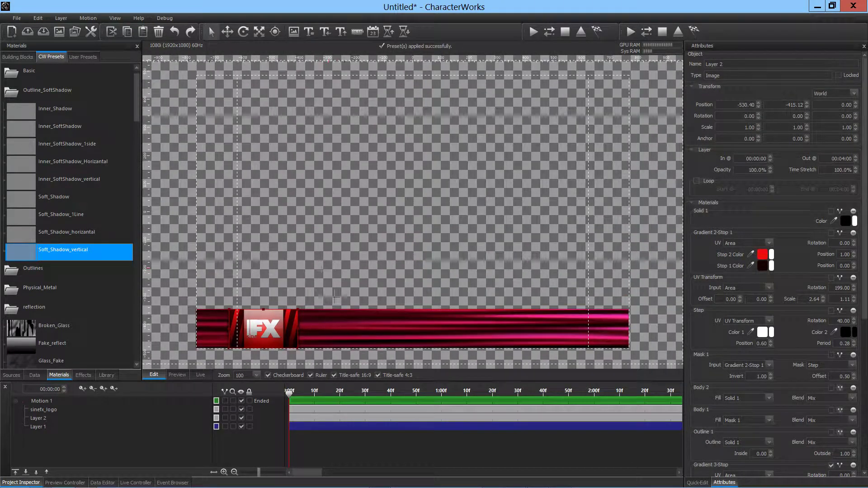
click(453, 401)
key(space)
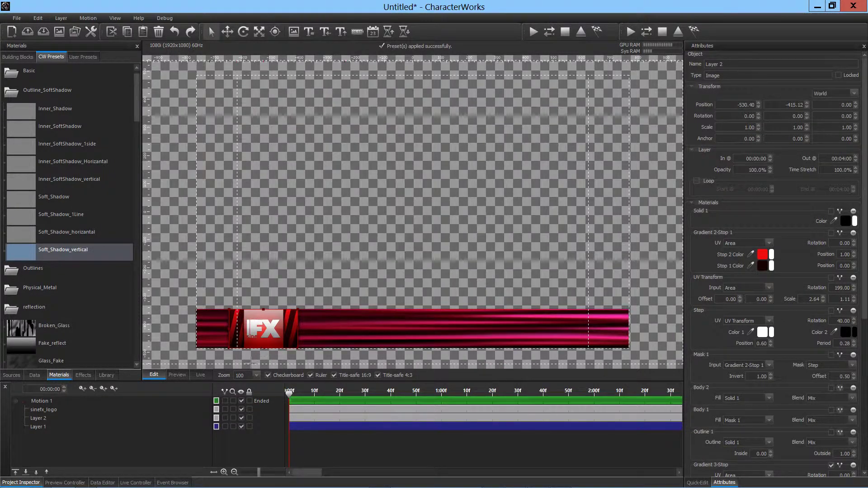
Step: Add a stationary text layer about 1021.5 by 80 on the bar, reading "CharacterWorks" at font size 69
scroll(242, 359, up, 2)
scroll(283, 316, up, 1)
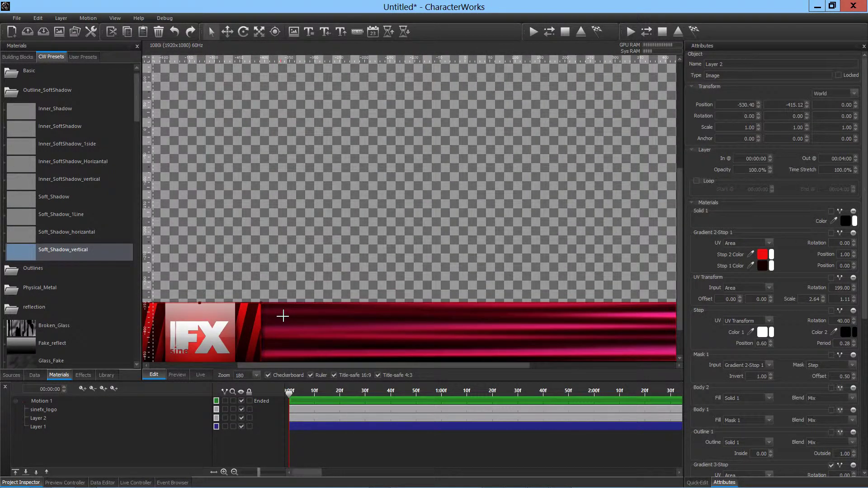
scroll(285, 317, down, 2)
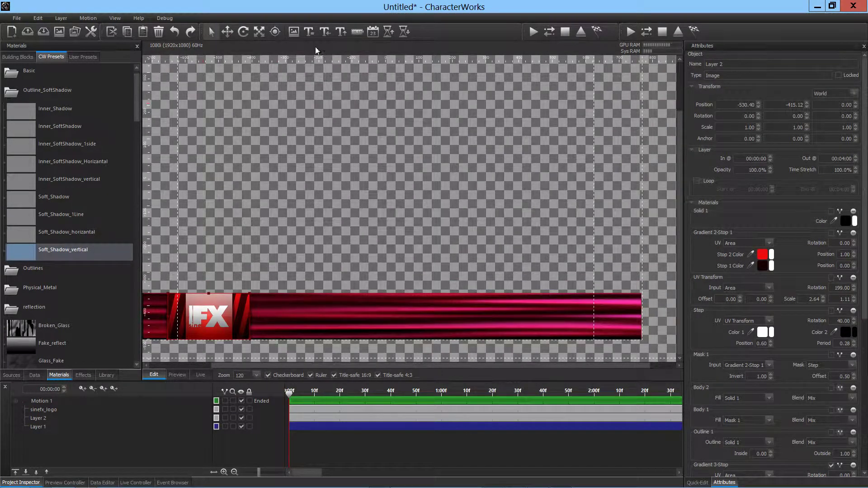
click(308, 32)
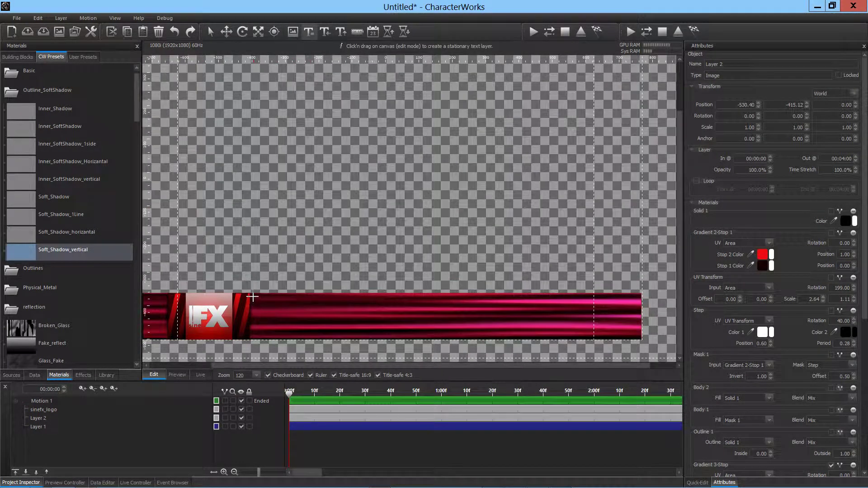
drag(252, 297, 593, 323)
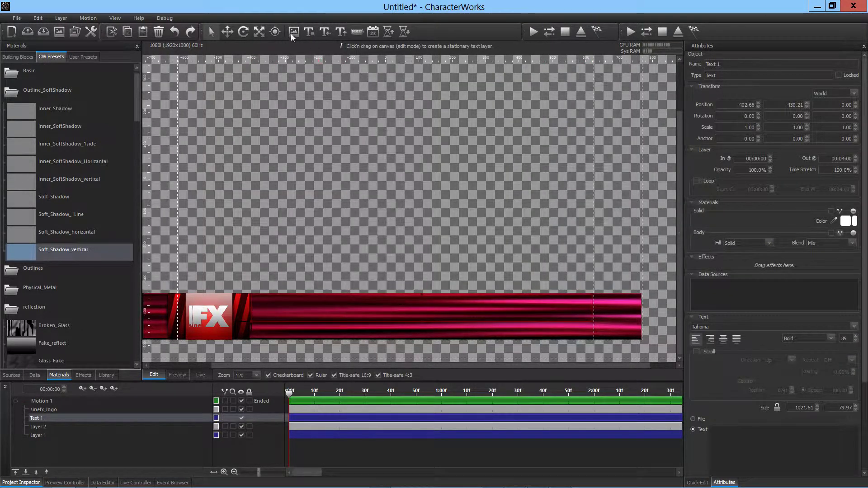
click(788, 455)
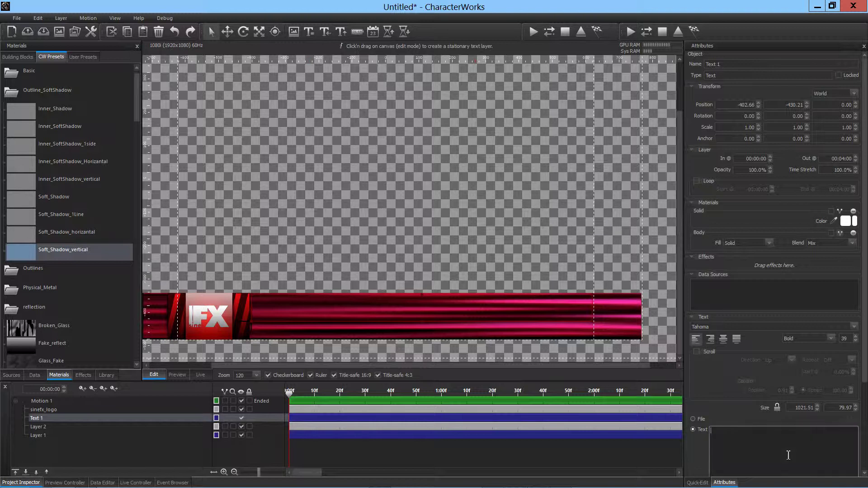
text(CharacterWorks)
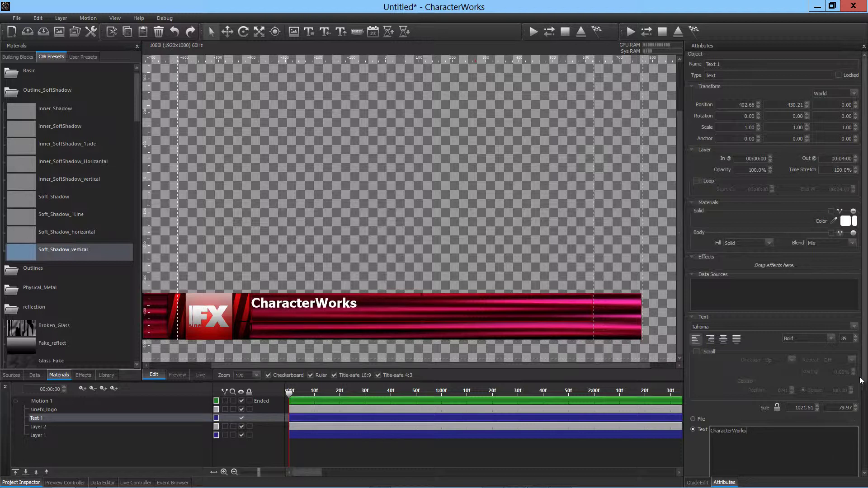
click(850, 340)
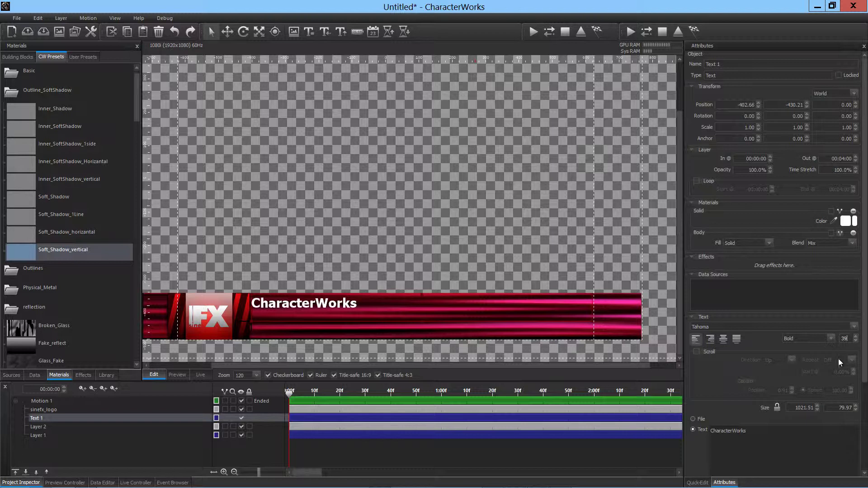
scroll(847, 340, up, 20)
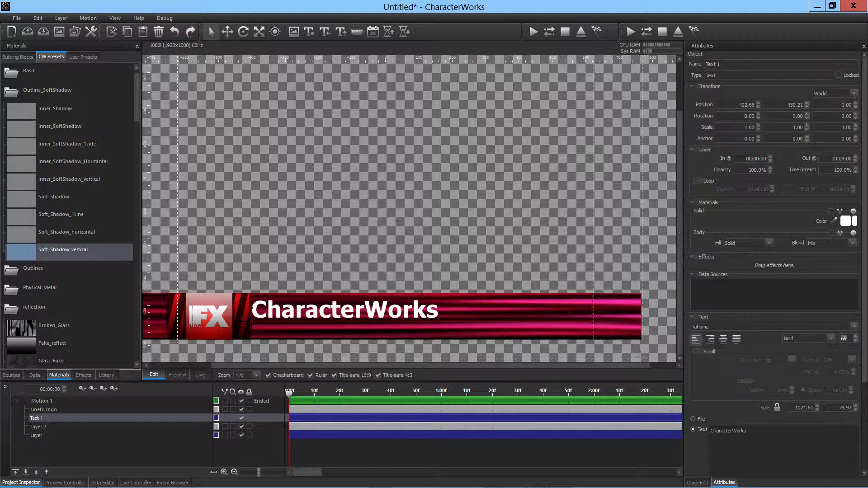
Step: Move the CharacterWorks text horizontally away from the striped block to about X -362, then deselect it
click(286, 323)
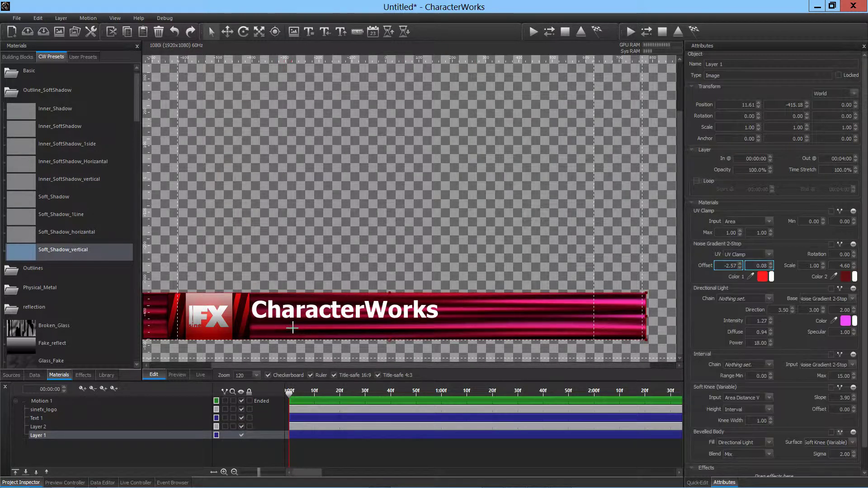
key(ctrl+z)
click(300, 317)
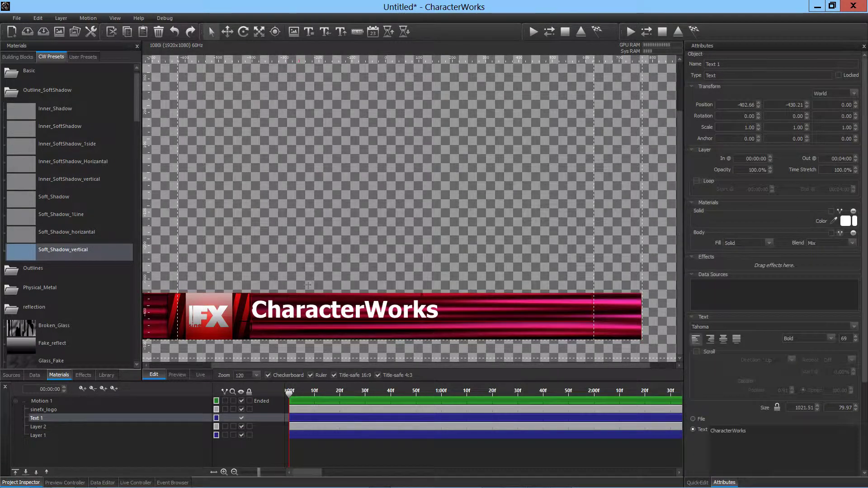
click(227, 32)
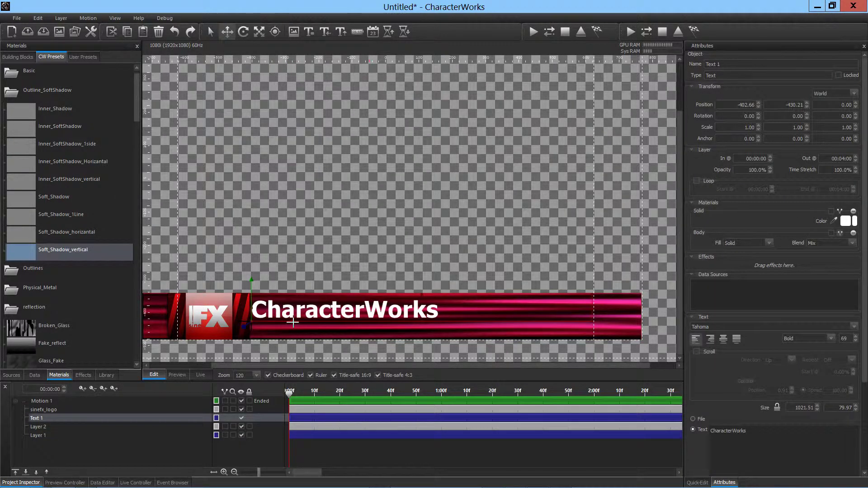
drag(294, 323, 308, 324)
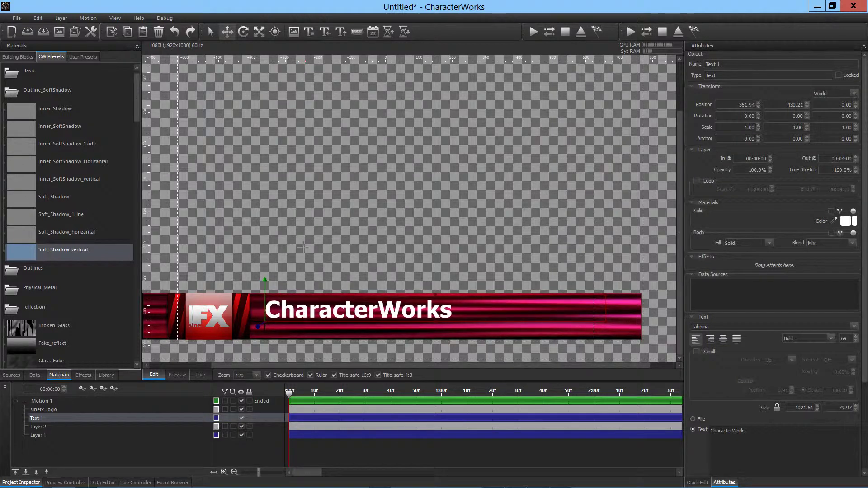
click(303, 247)
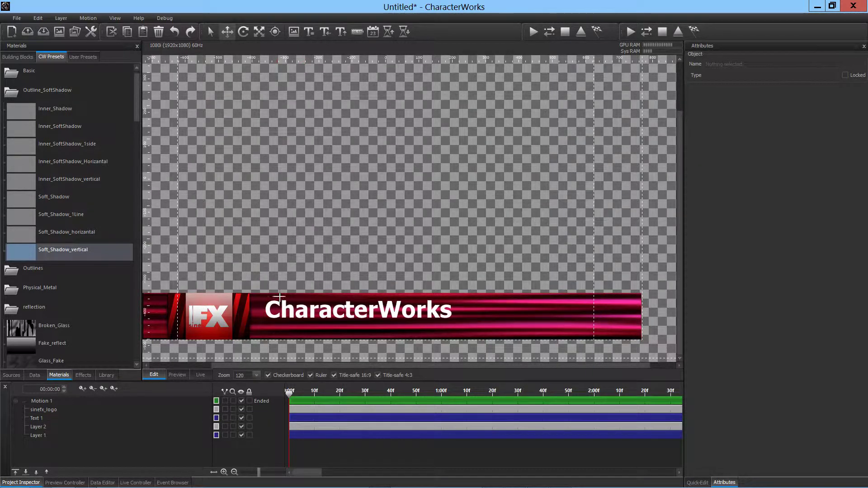
Step: Add a second stationary text layer about 960.5 by 53 below the title, reading "New CG Solution for Broadcast"
click(309, 32)
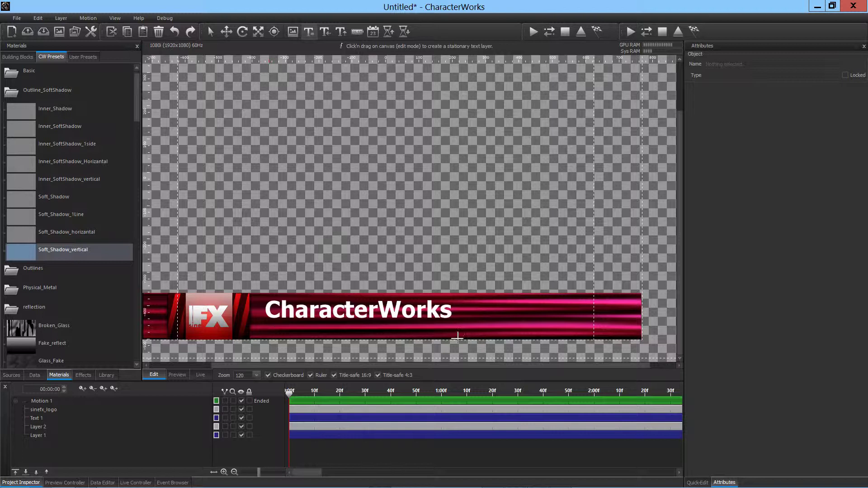
drag(268, 321, 590, 338)
click(768, 451)
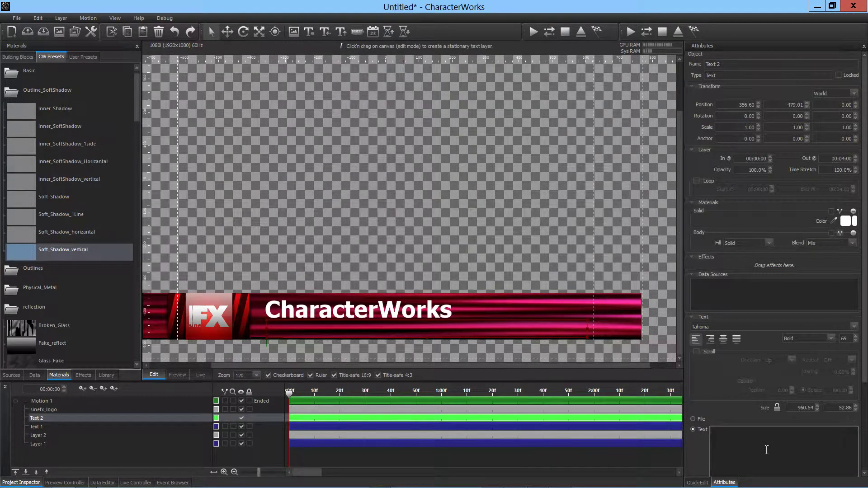
text(New)
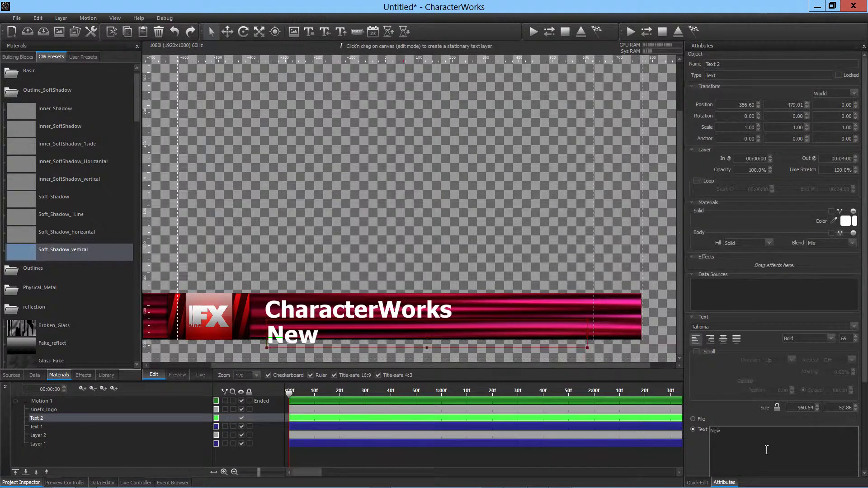
text( CG)
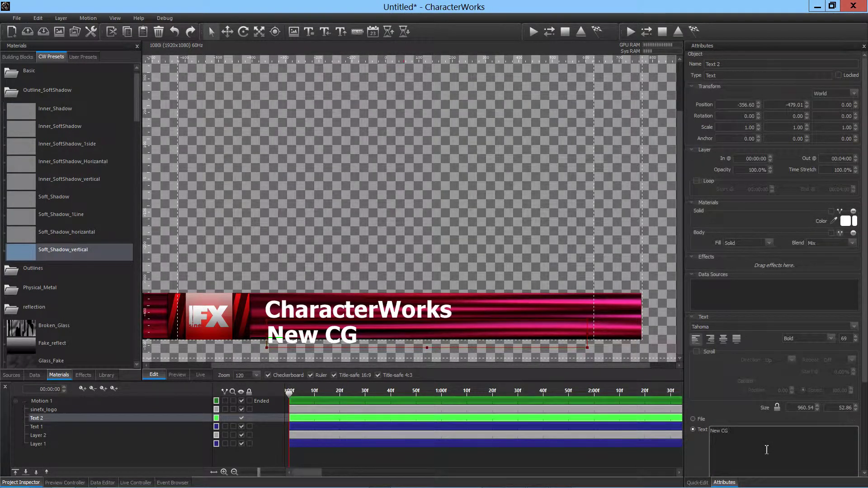
text( Soluti)
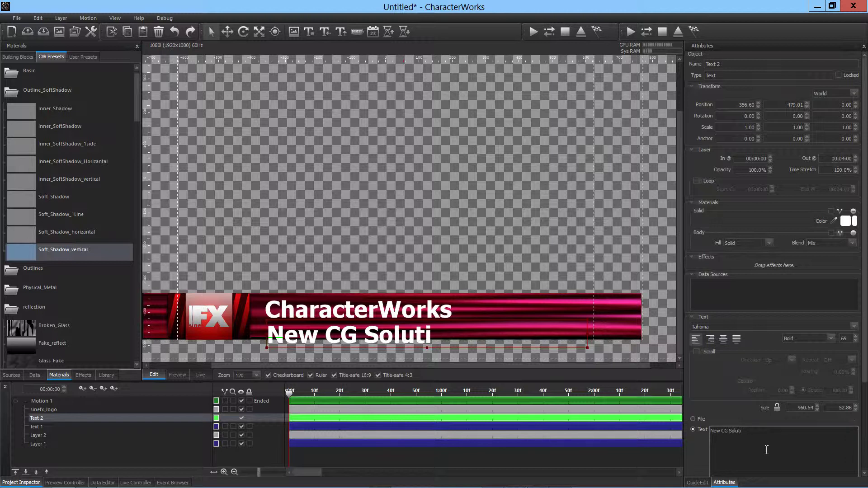
text(on for)
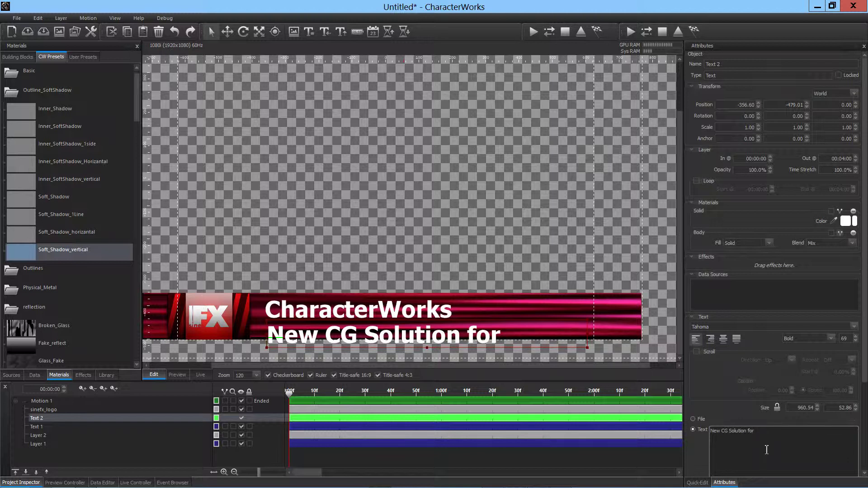
text( Broadcast)
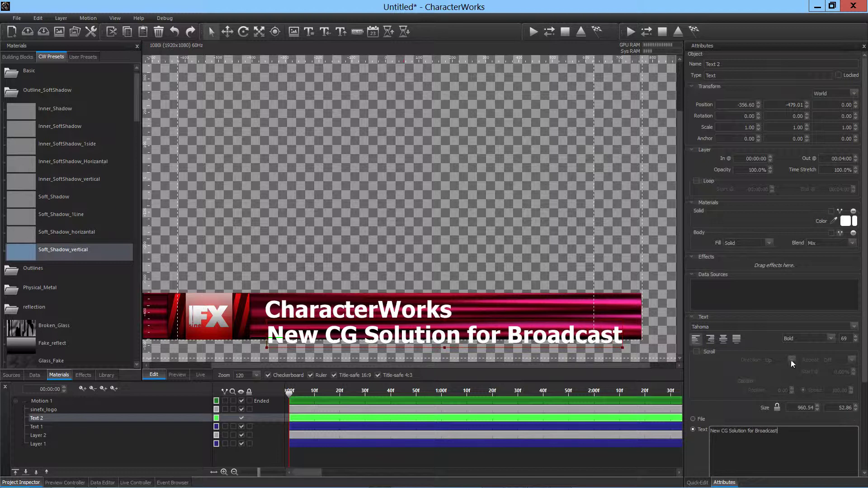
Step: Set the tagline's font size to 36 and shrink its text box to about 575.5 by 52
double_click(854, 340)
text(39)
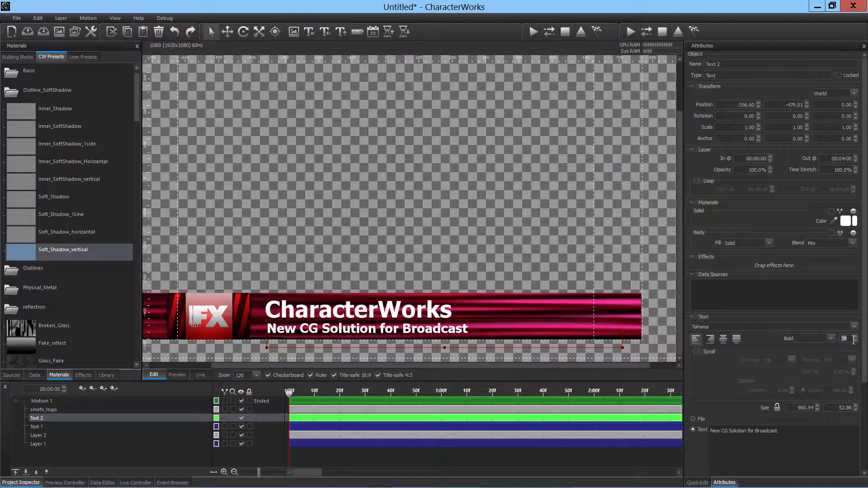
scroll(854, 340, up, 10)
scroll(854, 341, down, 11)
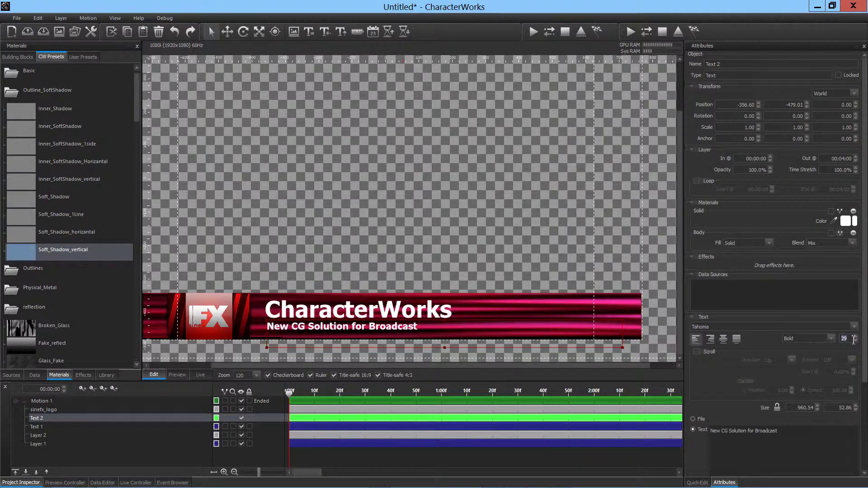
scroll(855, 341, down, 2)
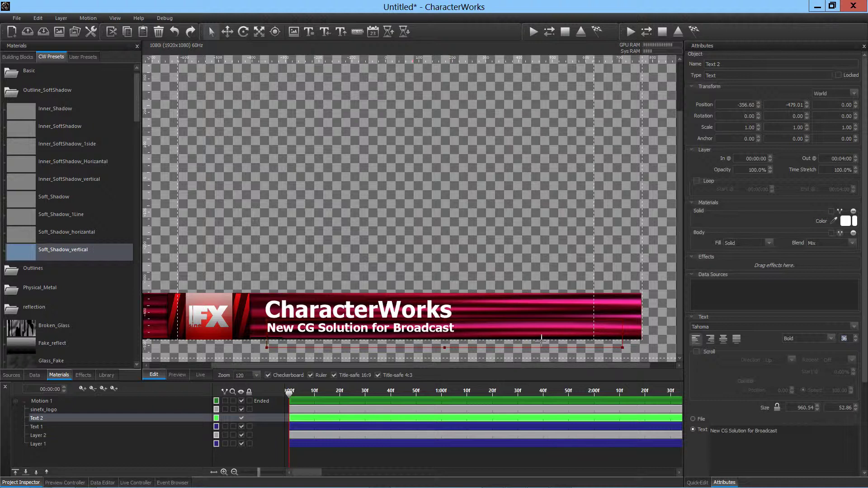
drag(451, 350, 442, 337)
drag(623, 329, 462, 327)
Step: Move the CharacterWorks title slightly up on the bar to about Y -425
scroll(446, 333, up, 5)
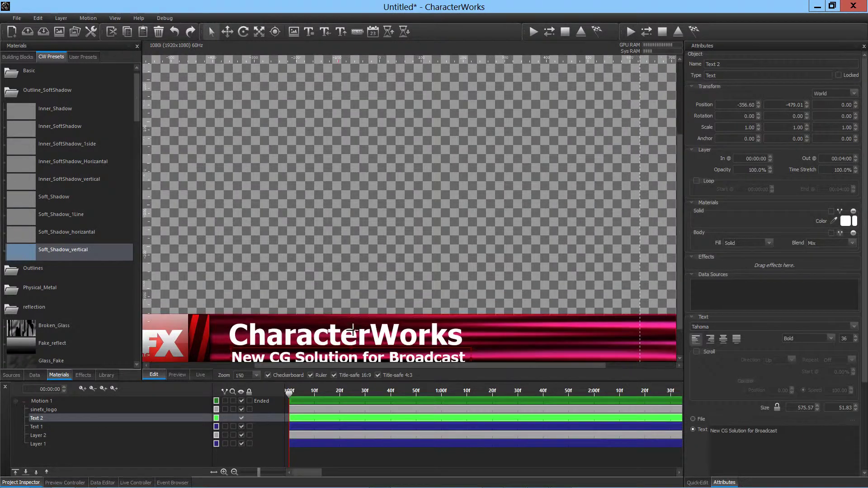
scroll(424, 323, down, 2)
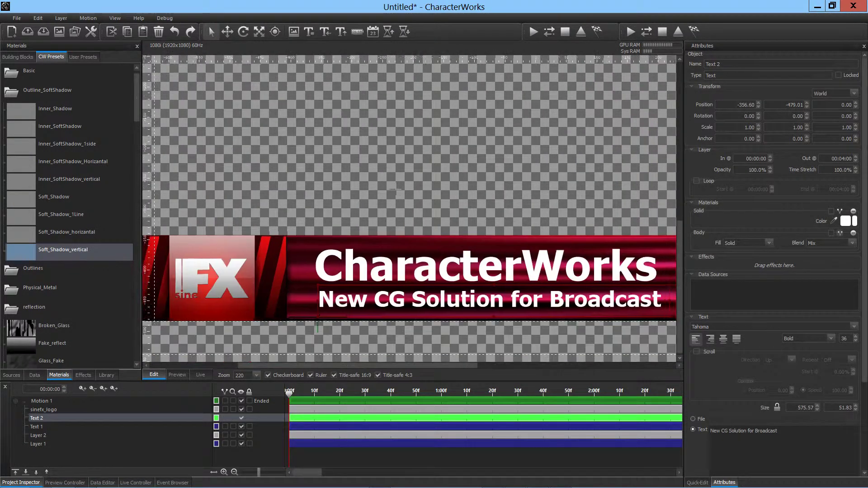
scroll(393, 254, up, 1)
click(354, 280)
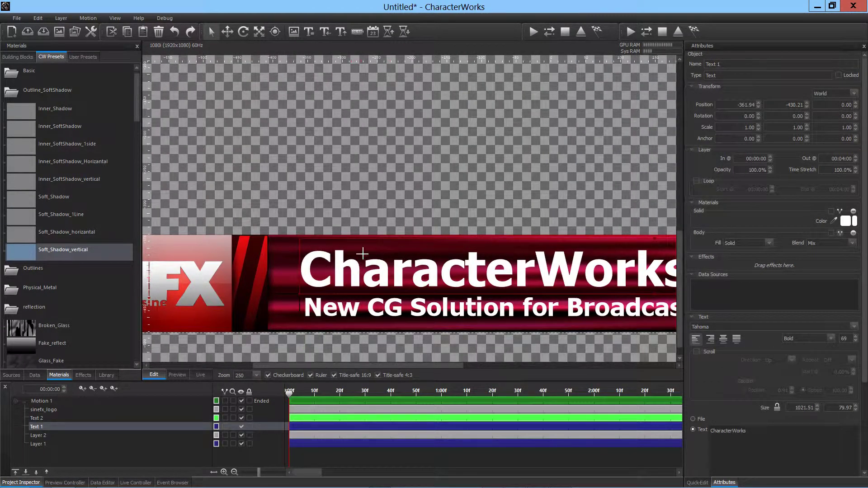
click(227, 31)
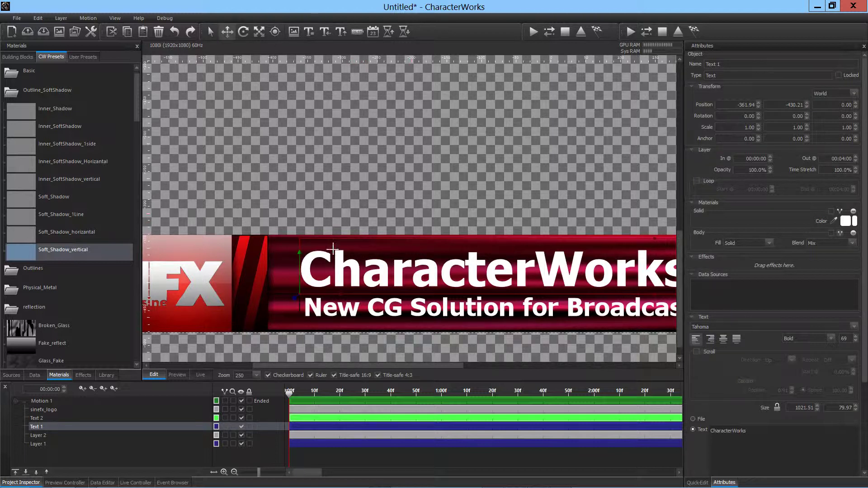
drag(300, 249, 310, 244)
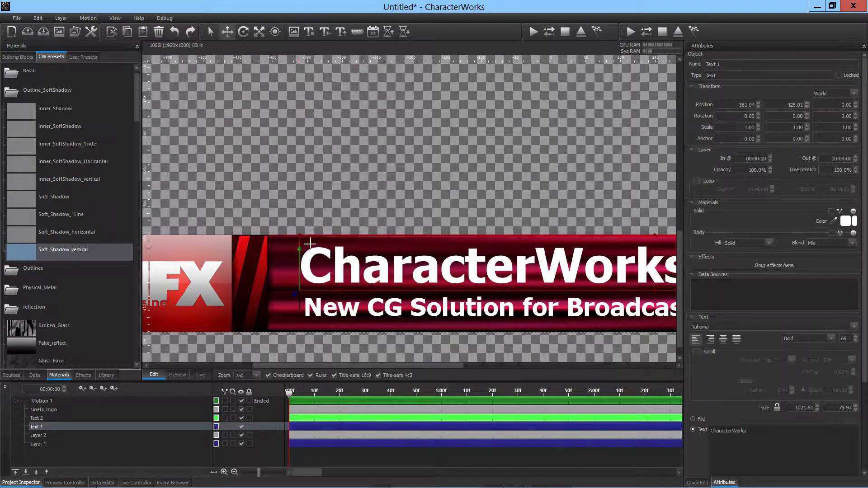
Step: Collapse the expanded material preset folders and open the Text preset folder
click(17, 94)
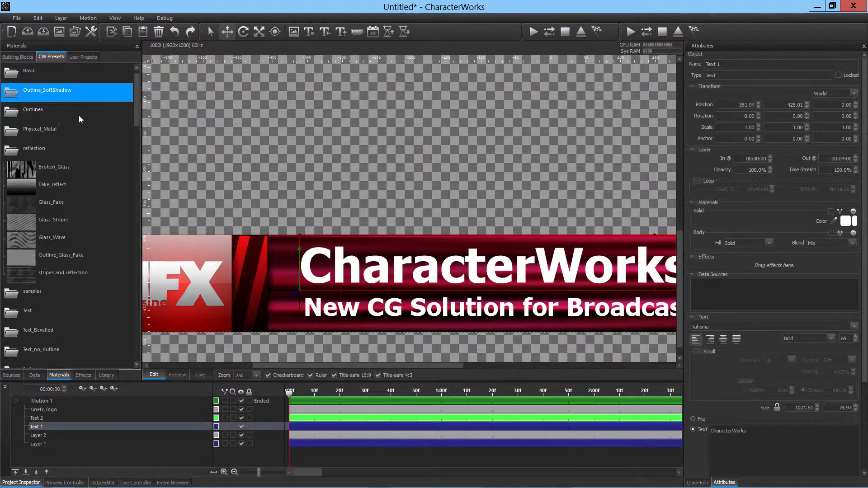
click(26, 155)
click(34, 247)
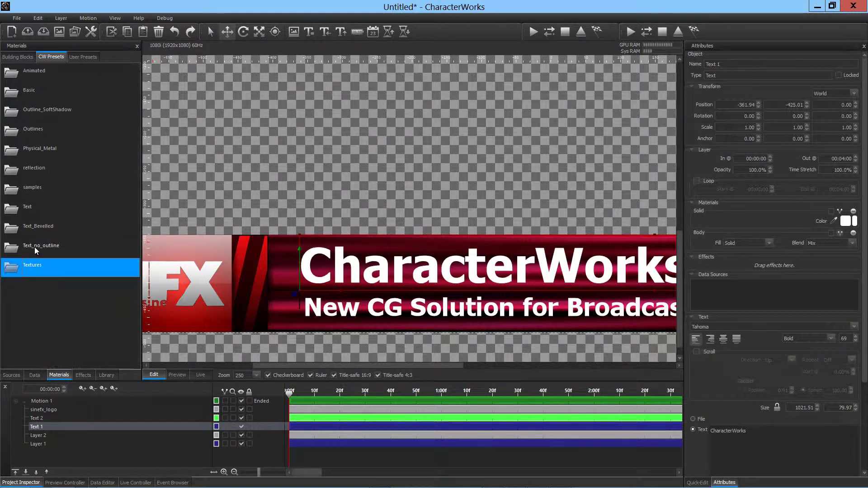
click(39, 230)
click(17, 210)
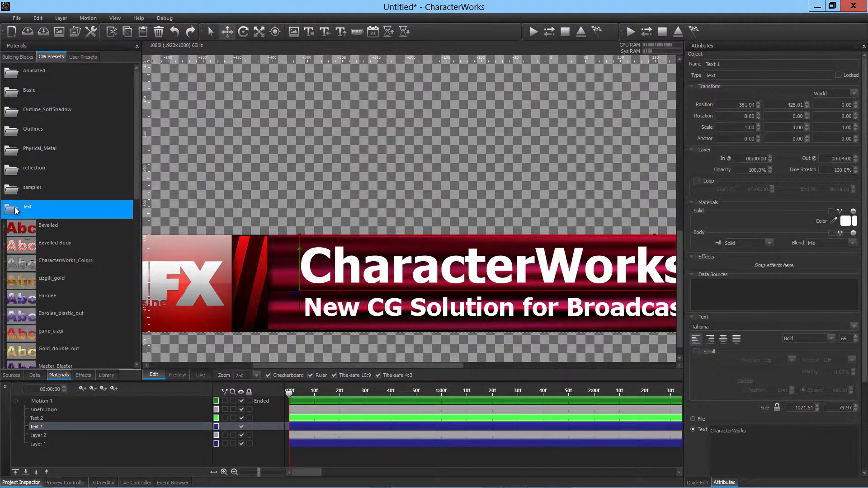
scroll(133, 194, down, 4)
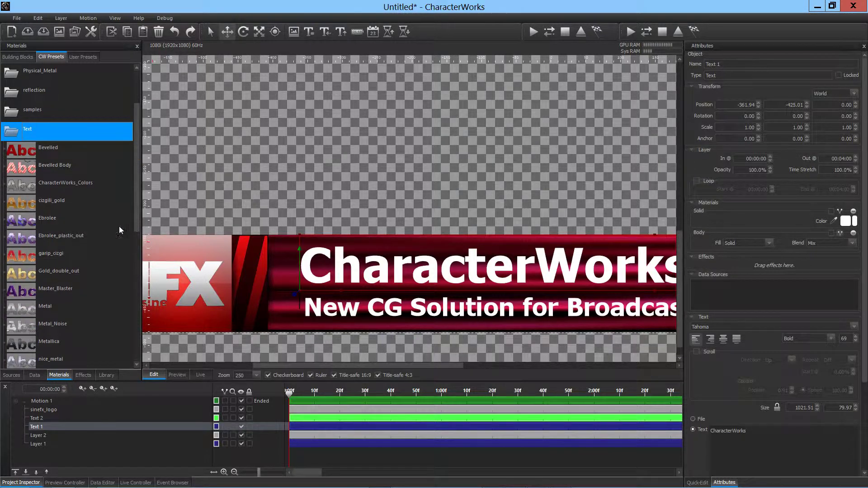
Step: Try the Ebrolee and Gold_double_out text presets on the CharacterWorks title
drag(90, 221, 308, 266)
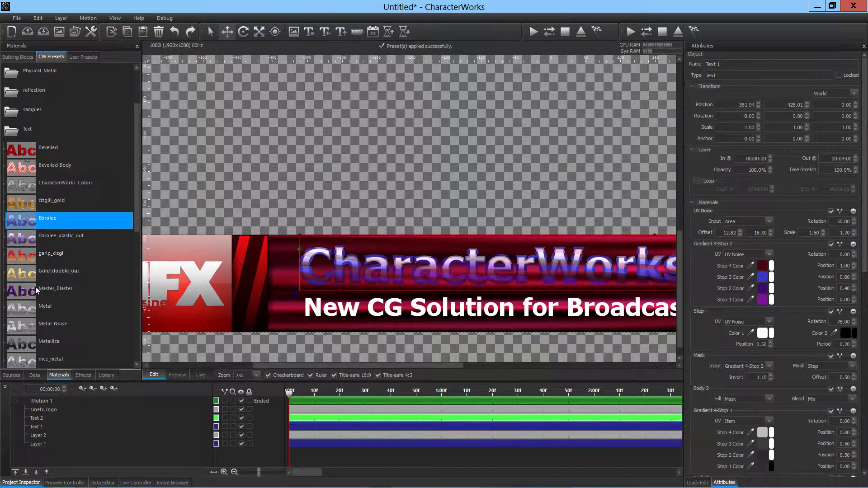
drag(23, 273, 309, 274)
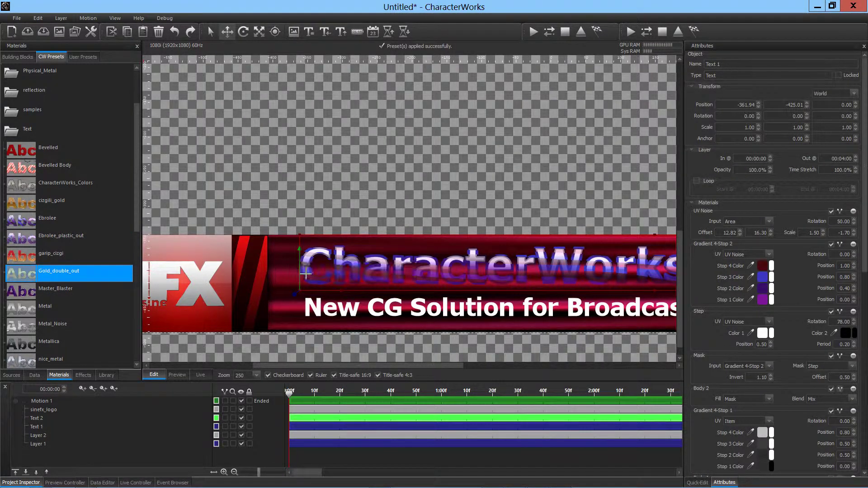
scroll(253, 313, down, 3)
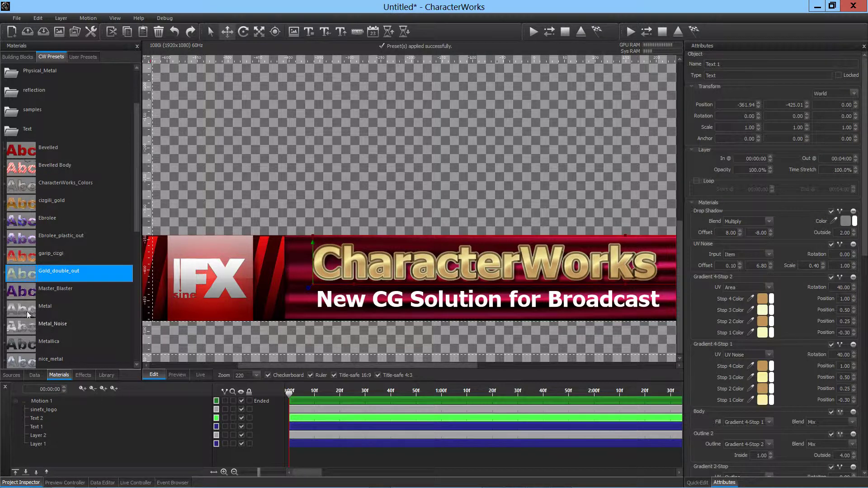
Step: Apply the Metal text preset to the CharacterWorks title and set its outline's outside width to 2.00
drag(27, 311, 336, 274)
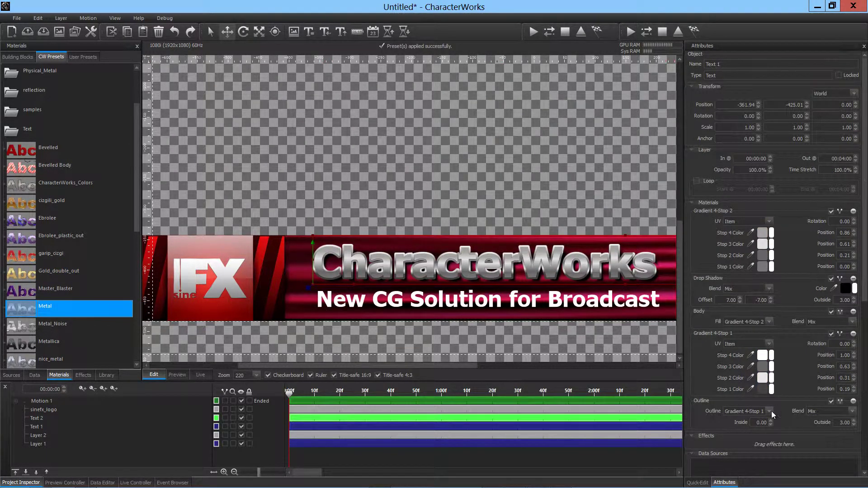
click(843, 423)
double_click(842, 423)
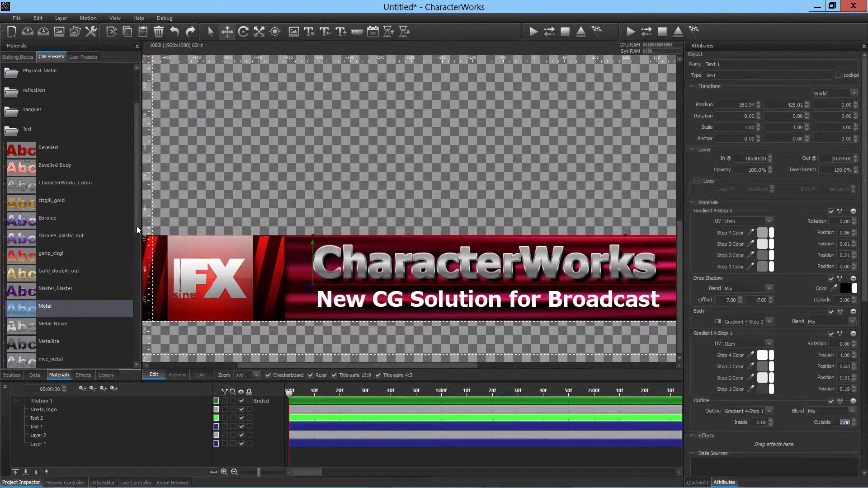
Step: Try the Outline (3) text preset on the "New CG Solution for Broadcast" tagline
drag(136, 226, 132, 300)
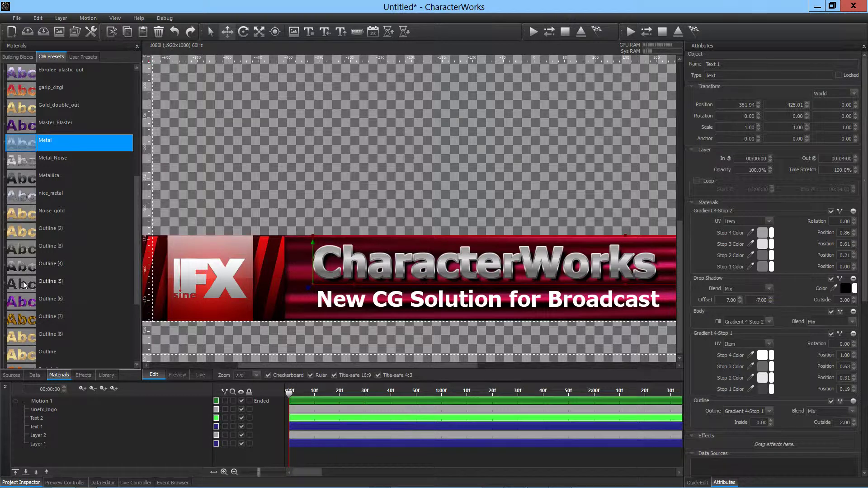
drag(22, 246, 328, 303)
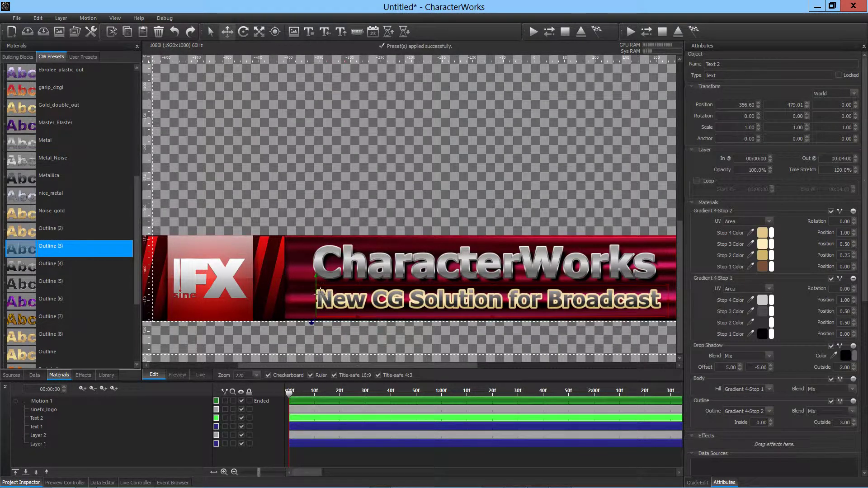
scroll(351, 333, up, 2)
scroll(233, 288, down, 2)
Step: Apply the Classic_White preset from the Basic materials to the "New CG Solution for Broadcast" tagline
drag(136, 231, 135, 121)
click(30, 90)
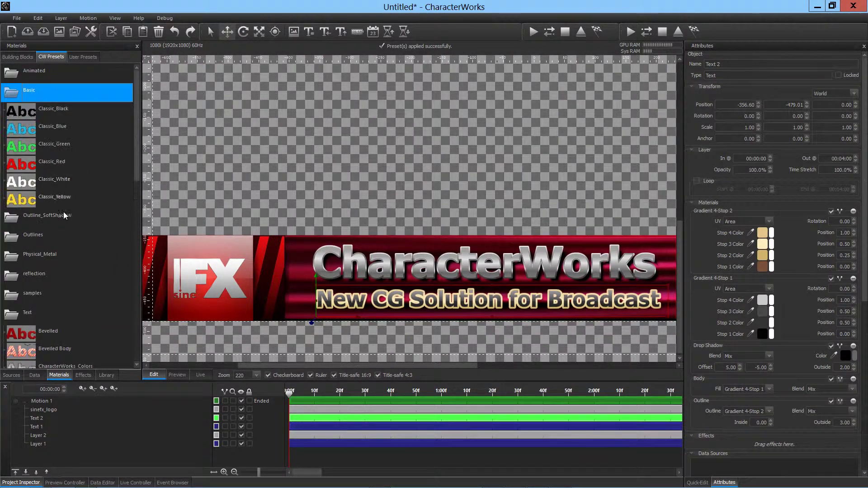
drag(59, 180, 329, 304)
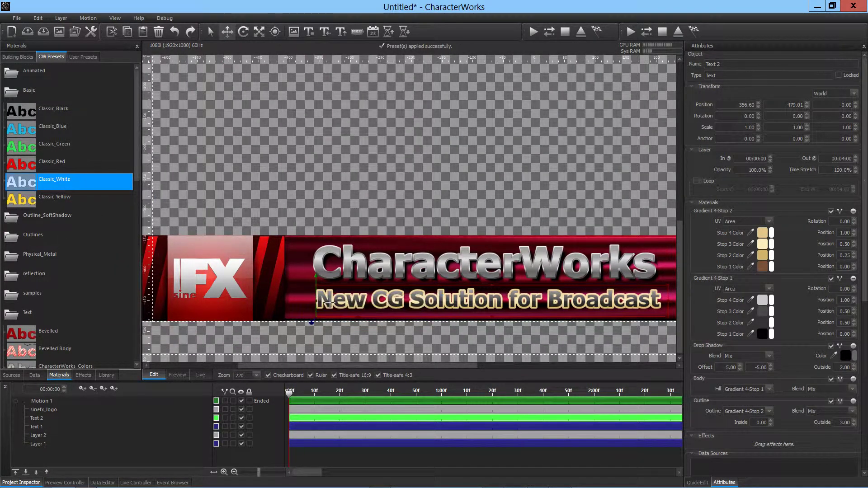
scroll(339, 325, down, 3)
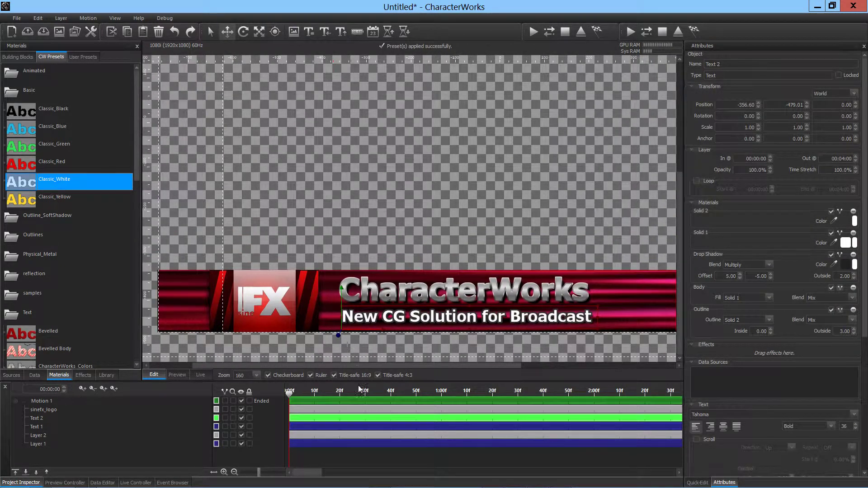
Step: Preview the lower third along the timeline and inspect it with nothing selected
click(288, 392)
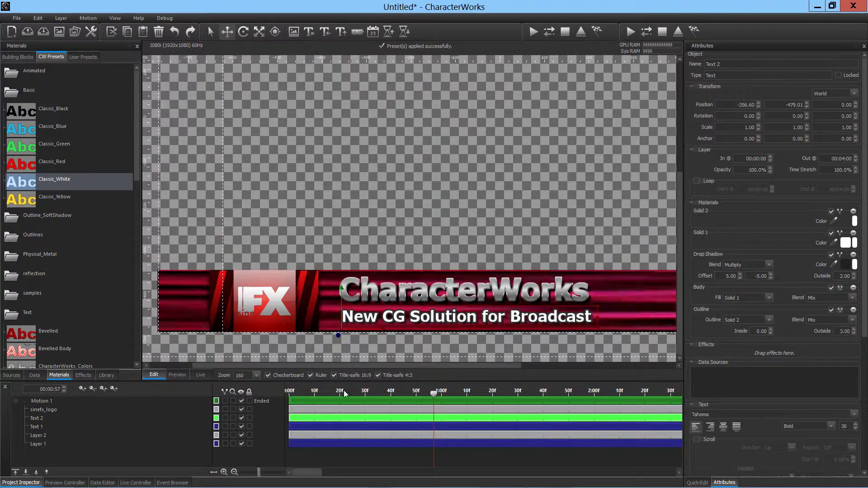
scroll(398, 322, up, 4)
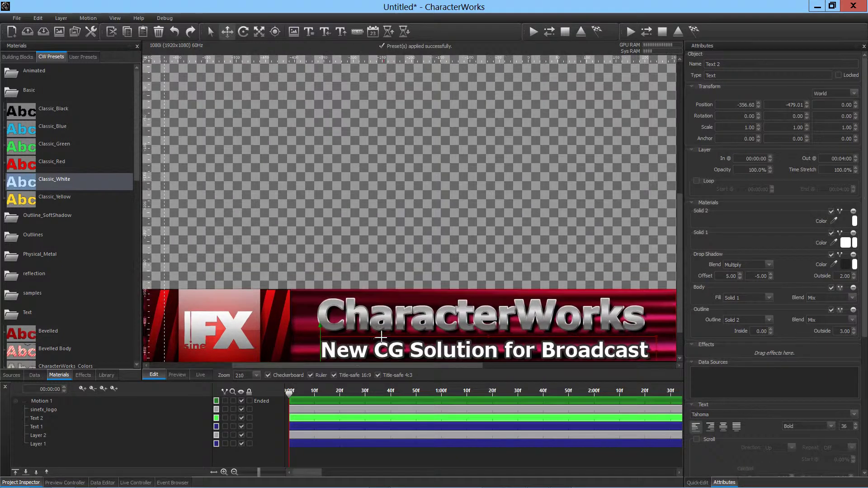
scroll(359, 296, down, 6)
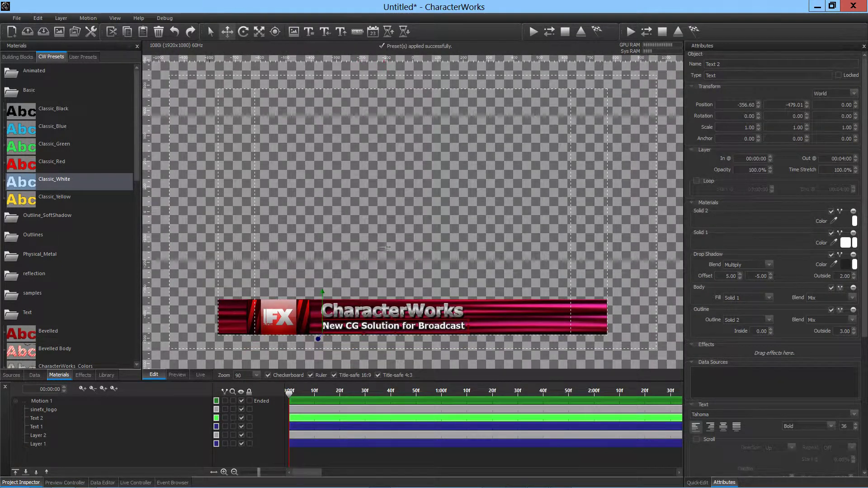
click(289, 344)
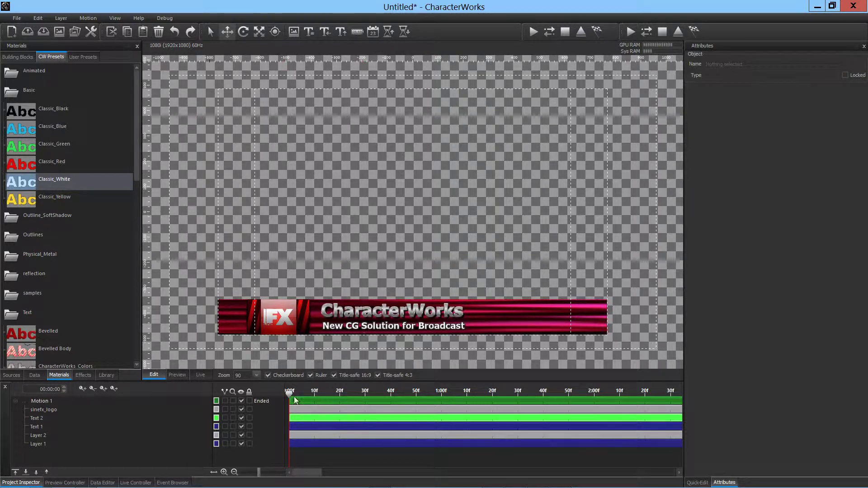
key(space)
scroll(280, 344, up, 1)
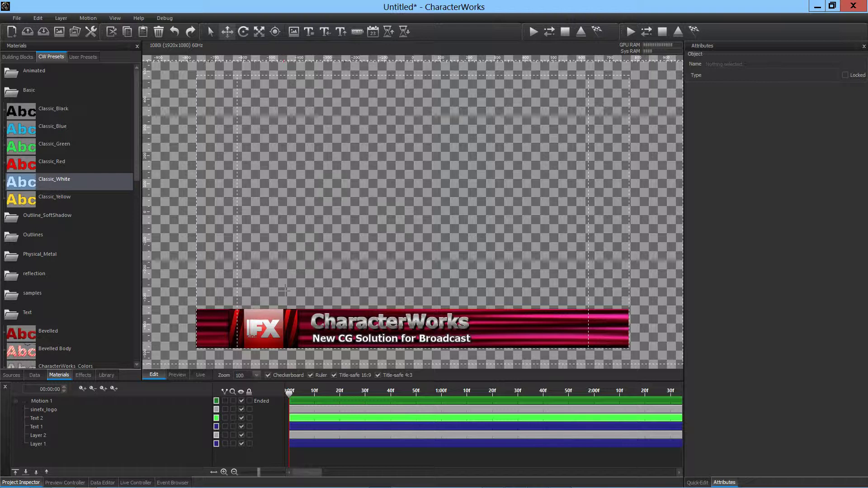
Step: Turn on keyframe recording and set a position keyframe for the sinefx_logo layer at 00:01:00
click(268, 336)
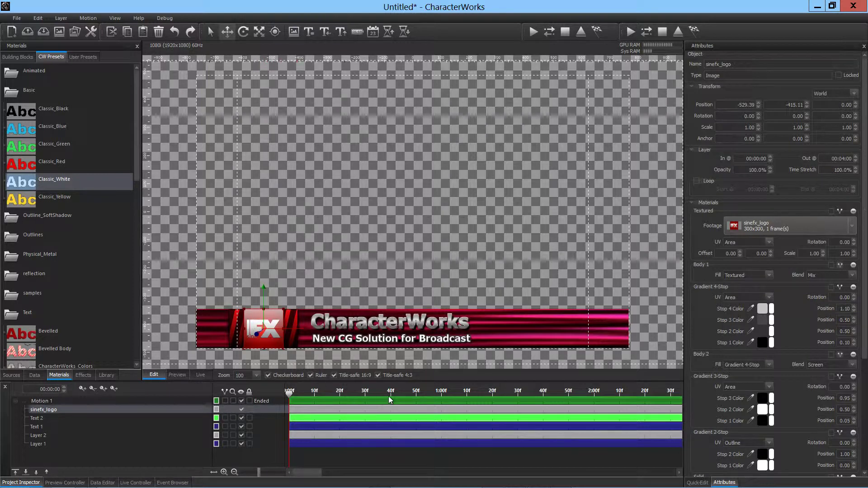
click(444, 393)
click(444, 410)
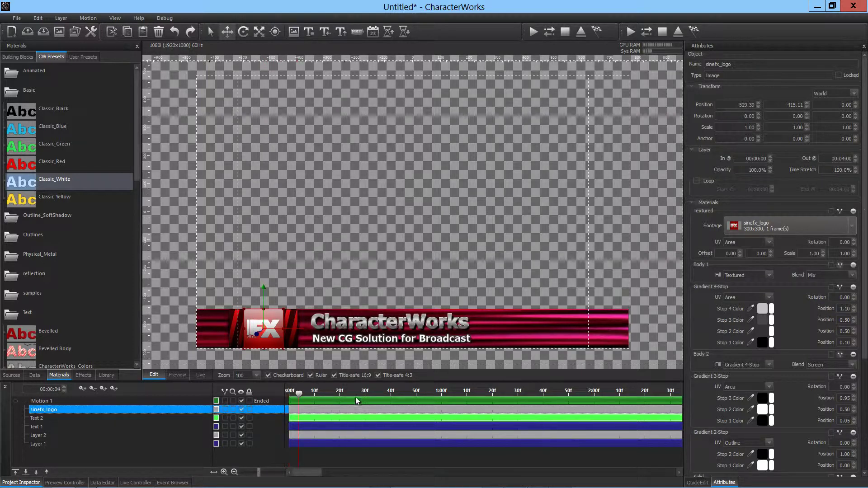
drag(444, 409, 442, 409)
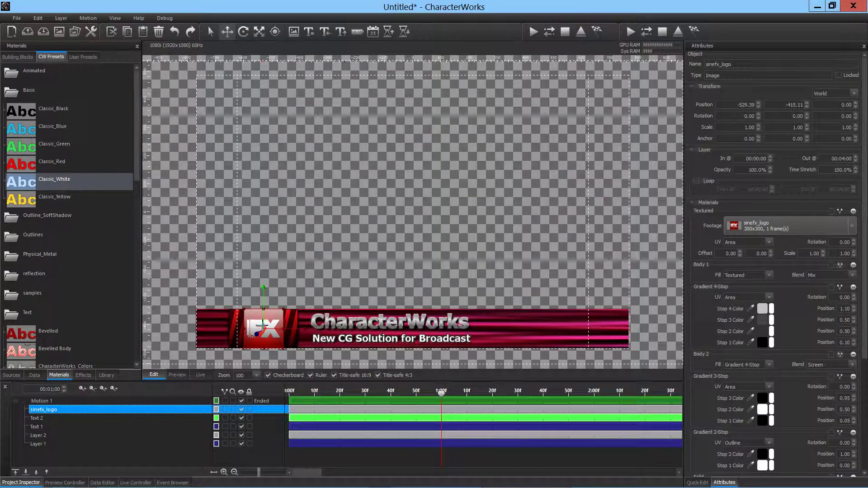
click(82, 389)
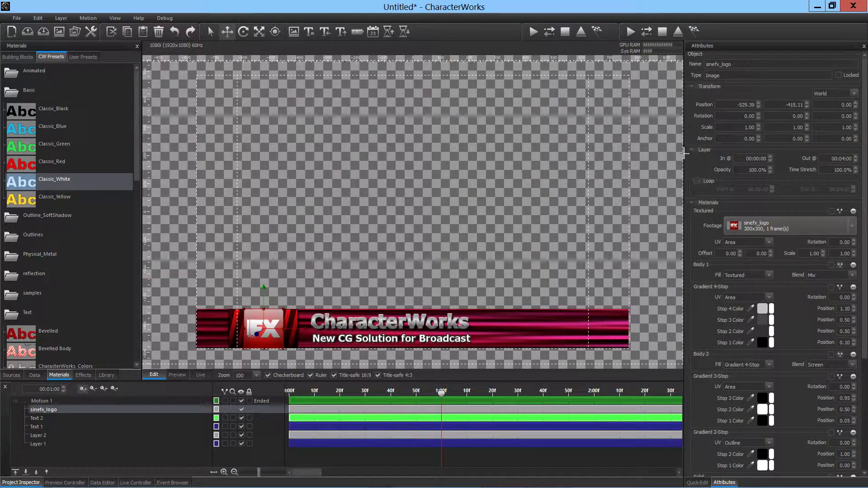
drag(723, 105, 725, 107)
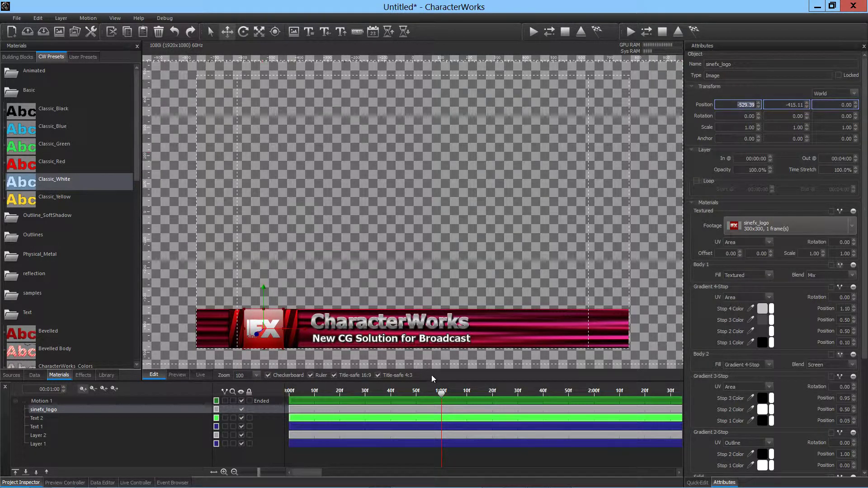
Step: At 00:00:00, move the sinefx logo horizontally off the frame to about X -1151.6, then return to 00:01:00
drag(443, 395, 290, 395)
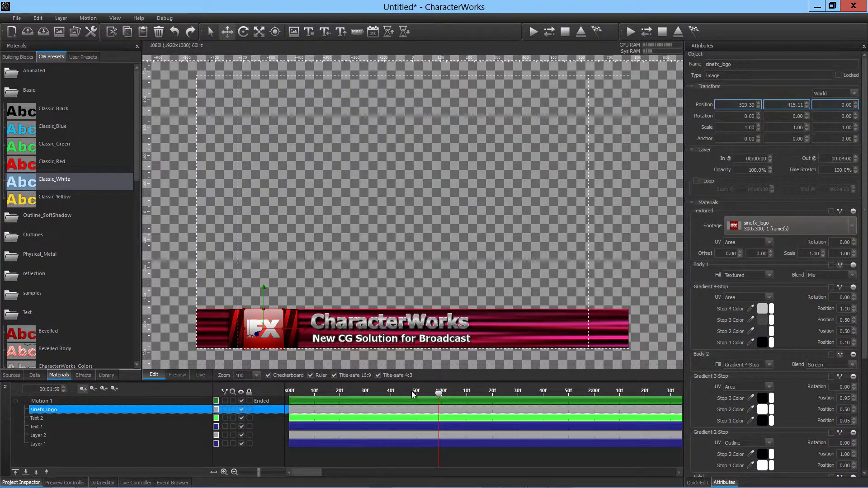
drag(302, 331, 168, 332)
scroll(219, 312, down, 2)
drag(219, 312, 196, 309)
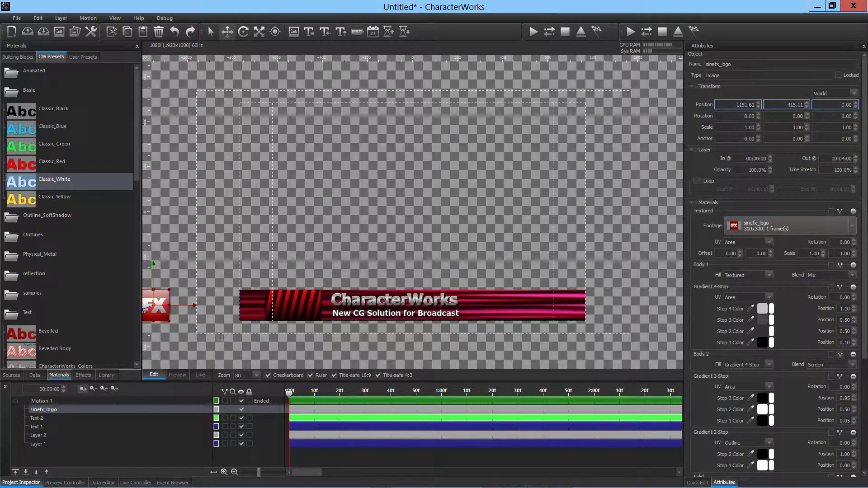
drag(292, 394, 260, 389)
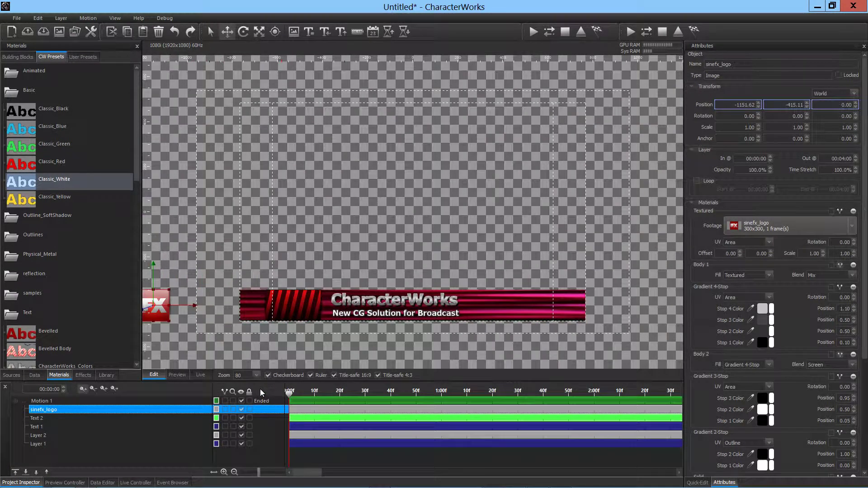
click(442, 395)
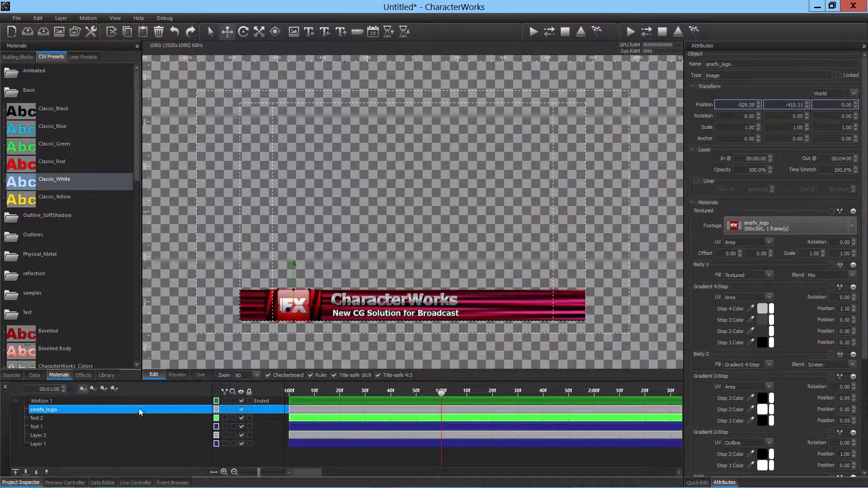
Step: Set a position keyframe for the striped block (Layer 2) at 00:01:00 and move it off the frame to about X -1380.2 at 00:00:00
click(267, 317)
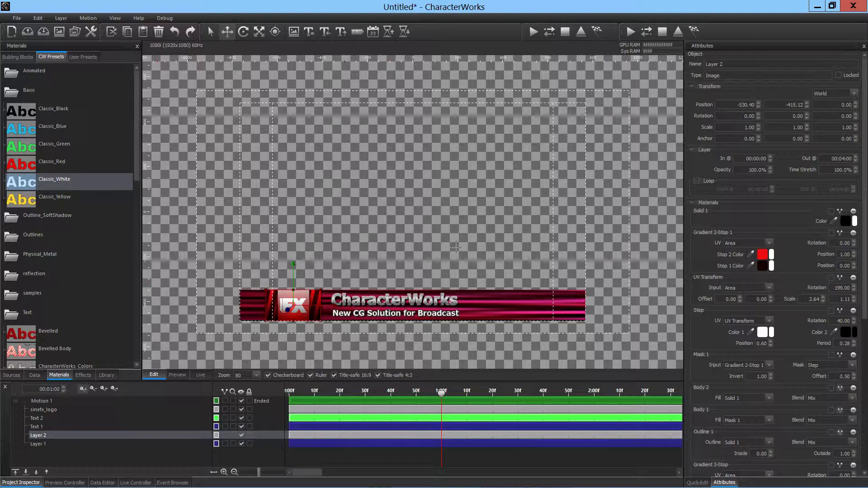
drag(734, 107, 735, 107)
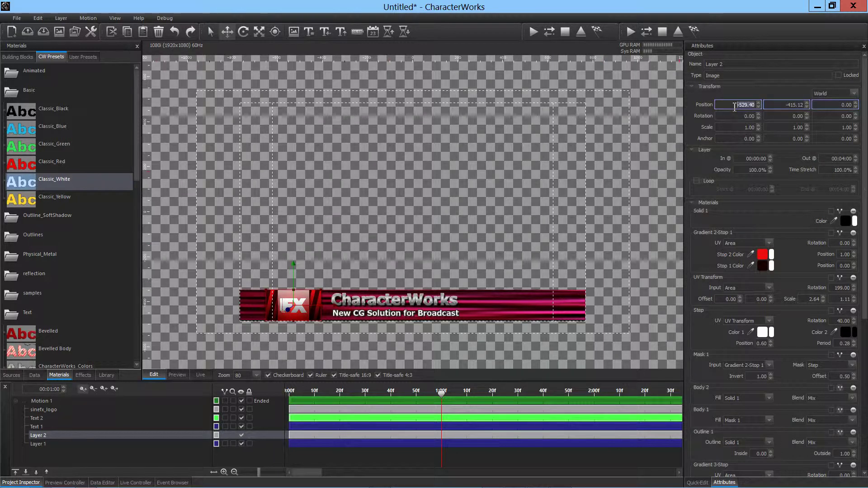
drag(441, 392, 269, 384)
drag(324, 316, 128, 324)
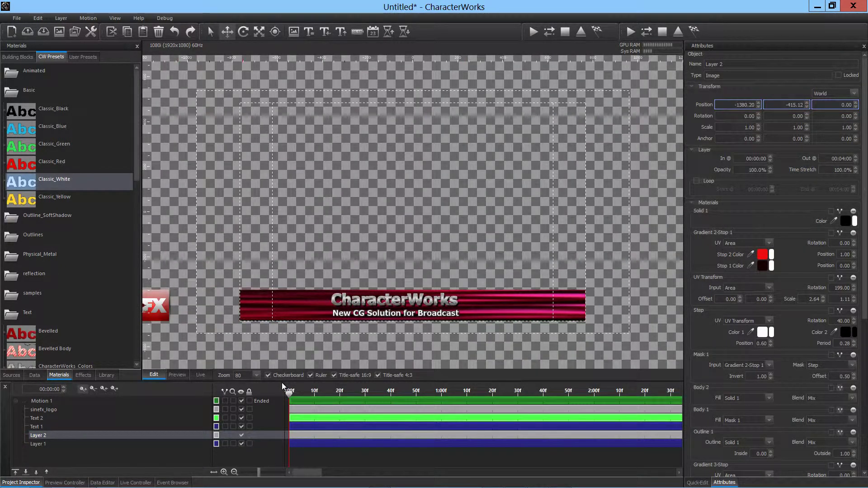
Step: Turn on keyframe recording for the red bar (Layer 1) and set a position keyframe for it at 00:01:00
click(292, 310)
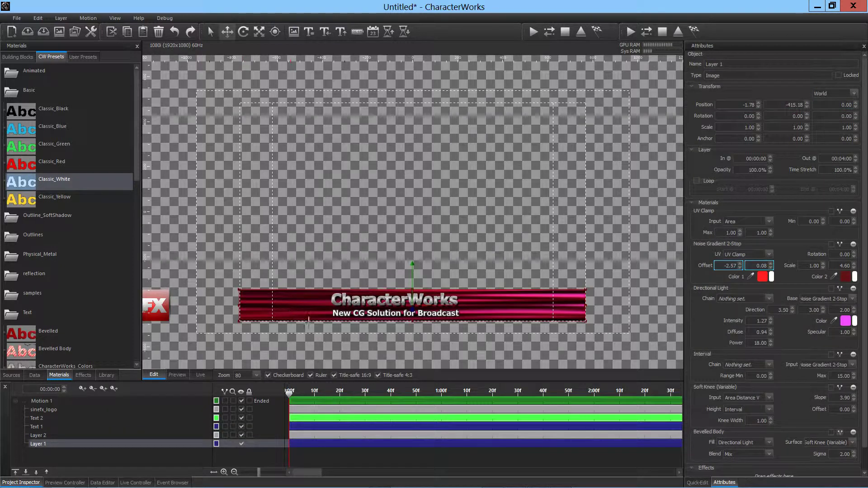
drag(290, 392, 443, 403)
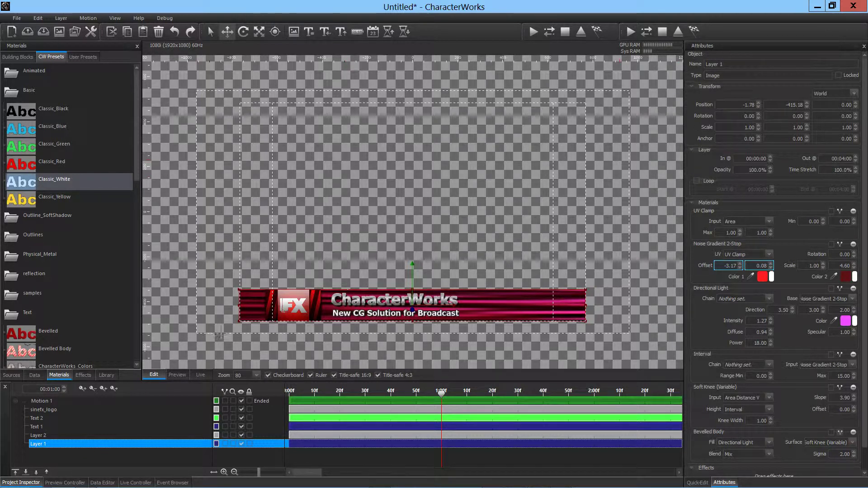
click(85, 391)
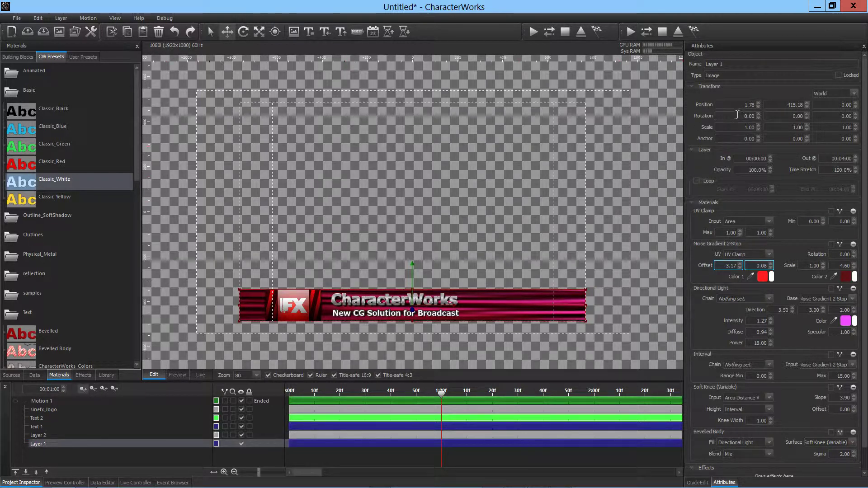
scroll(737, 107, down, 1)
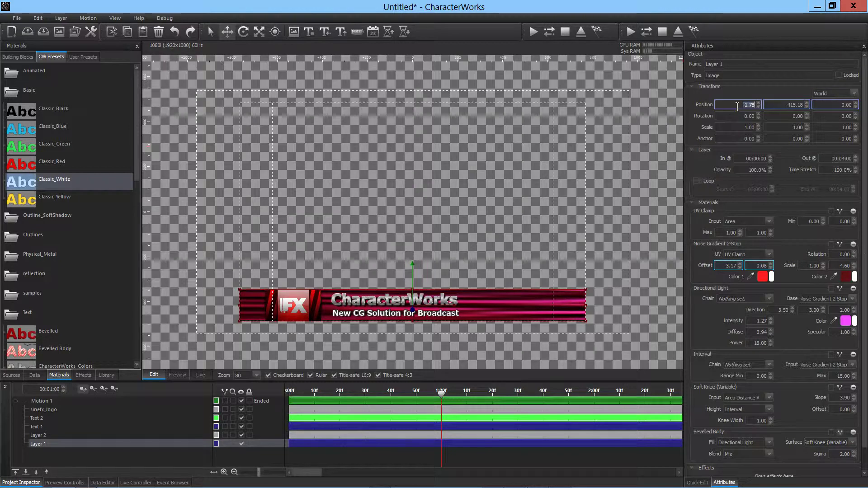
click(443, 392)
Step: At 00:00:00, move the red bar horizontally off the frame to about X 1771.6 and check its entrance along the timeline
key(Home)
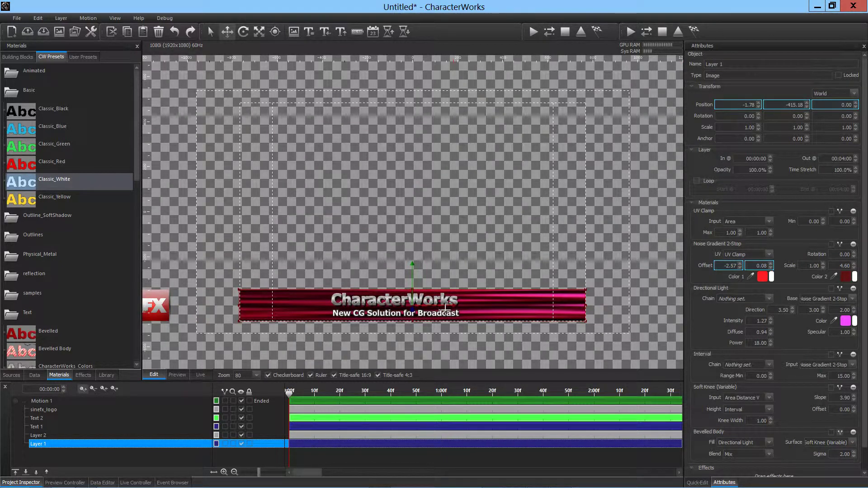
drag(446, 309, 857, 330)
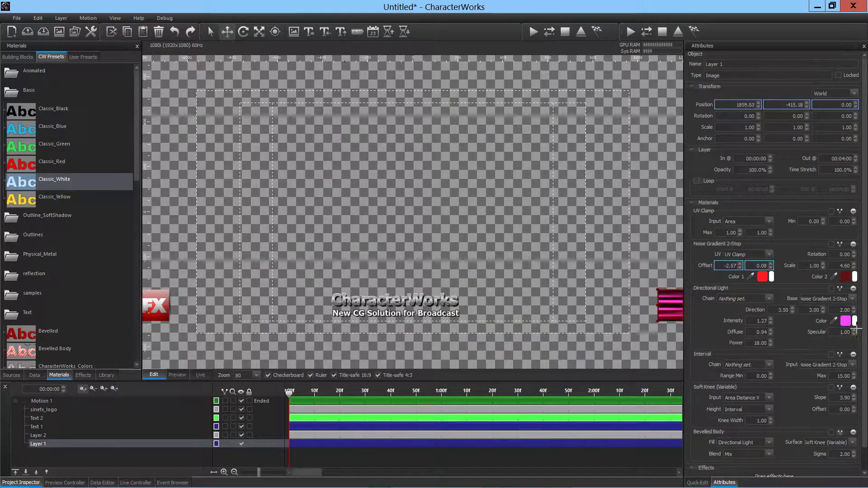
key(Right)
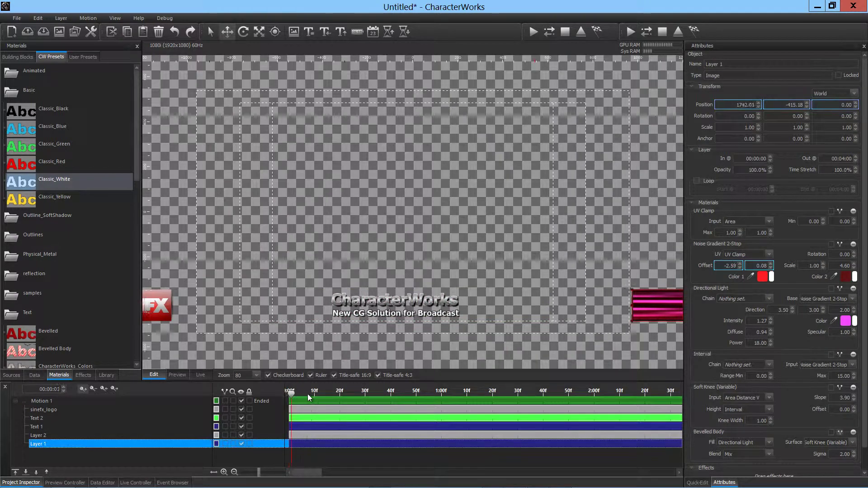
drag(307, 394, 502, 393)
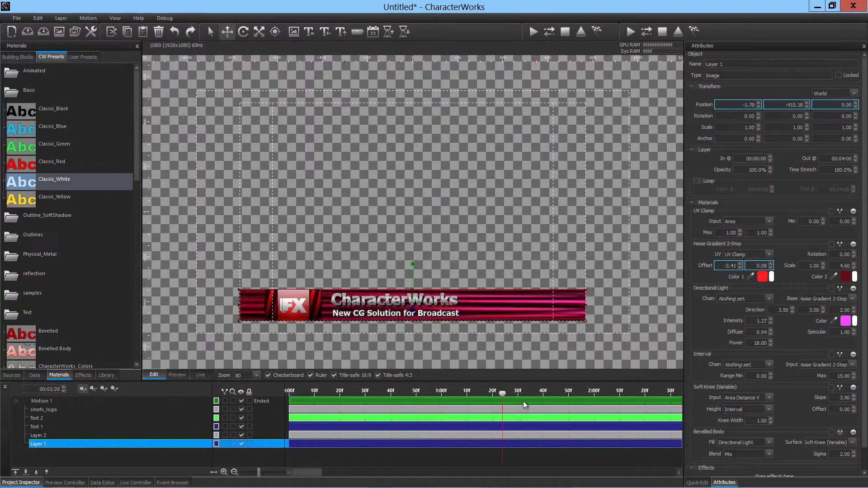
key(Home)
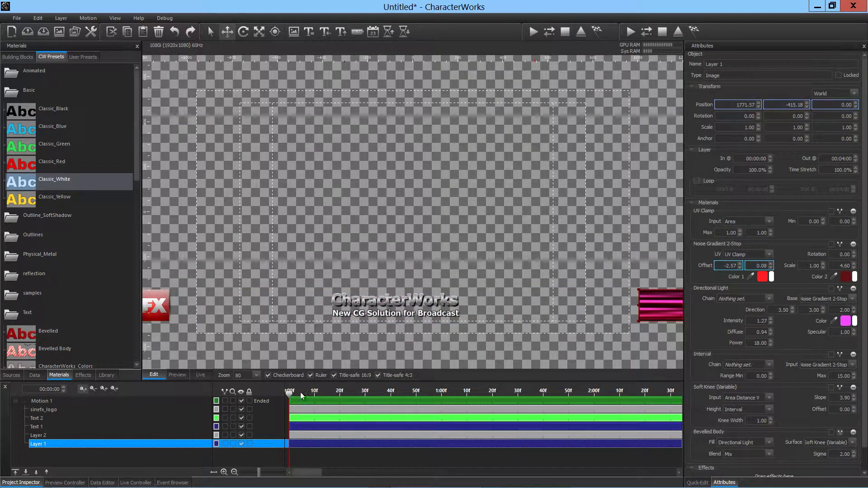
drag(300, 392, 210, 394)
Step: Play Motion 1 in the preview output to check the slide-in animation, end the playback and return to editing
click(180, 377)
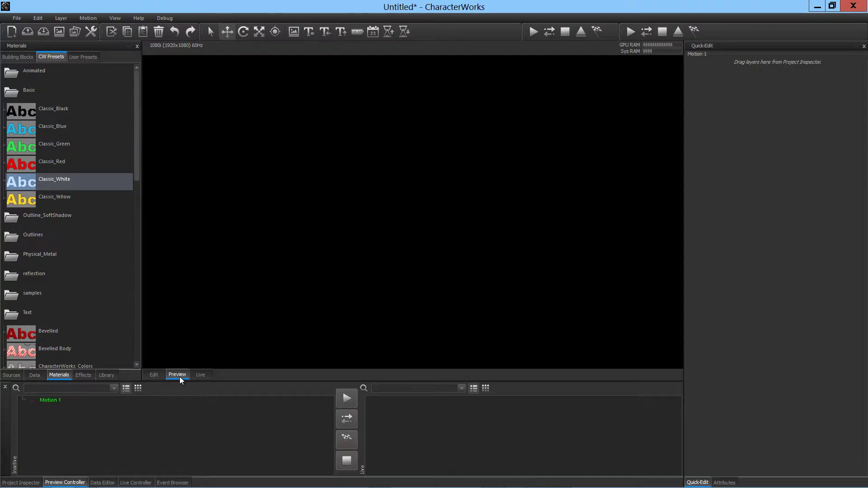
click(194, 398)
click(341, 395)
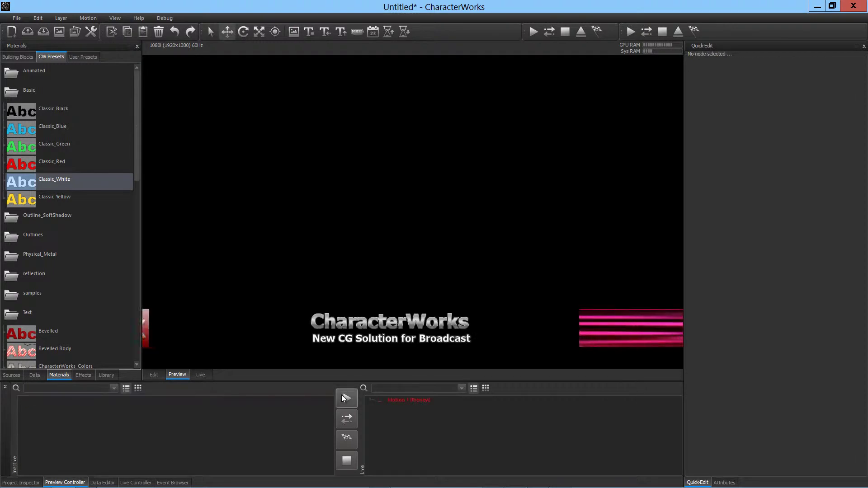
click(391, 402)
click(345, 419)
click(154, 376)
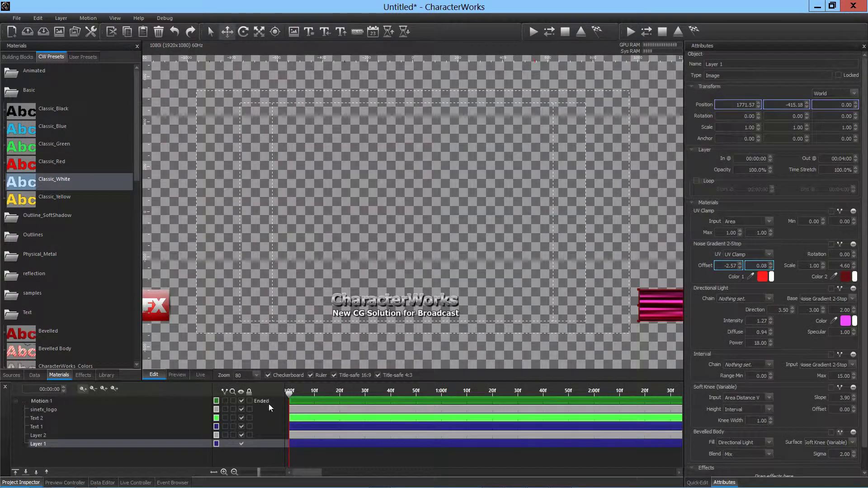
Step: Collapse the materials attributes of the sinefx_logo layer and show its position track at 00:01:00
click(51, 408)
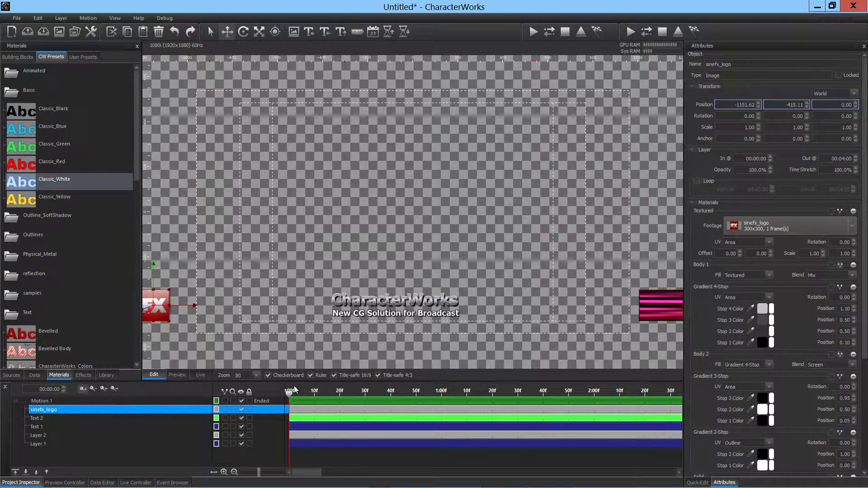
drag(288, 394, 442, 398)
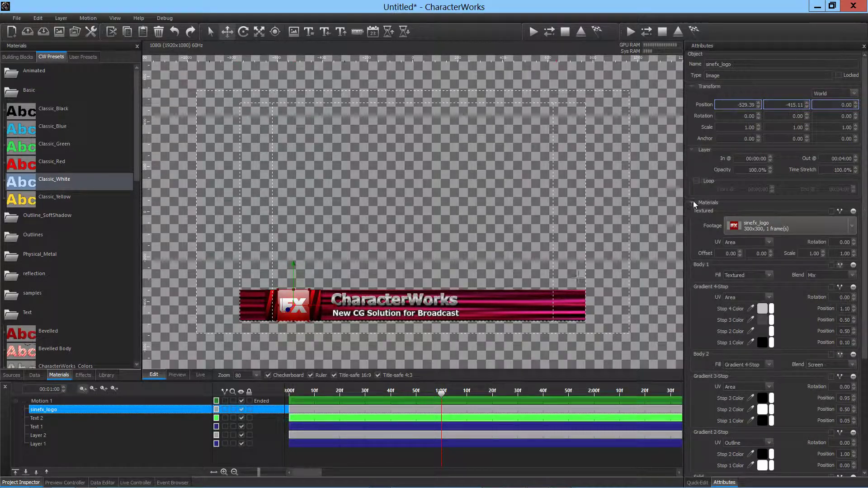
right_click(740, 106)
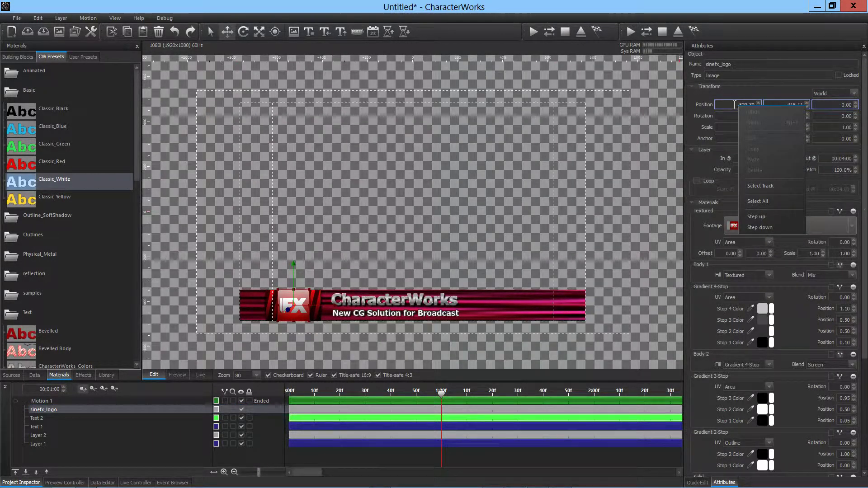
key(Escape)
click(692, 203)
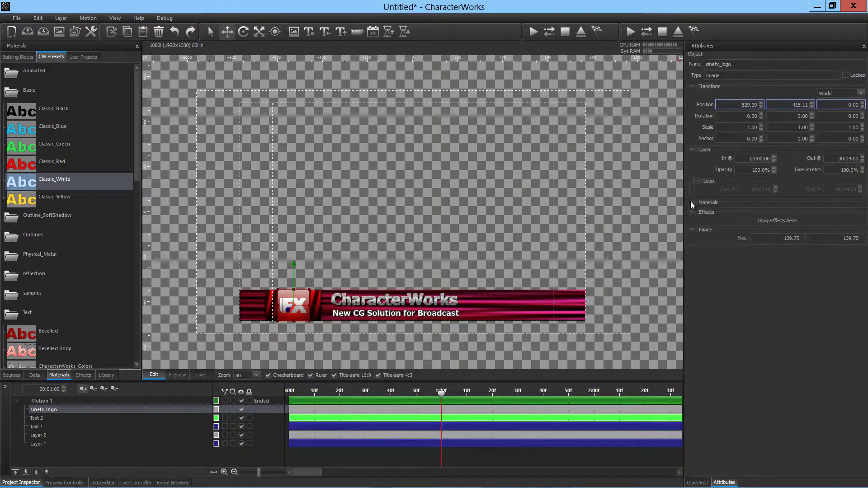
right_click(743, 106)
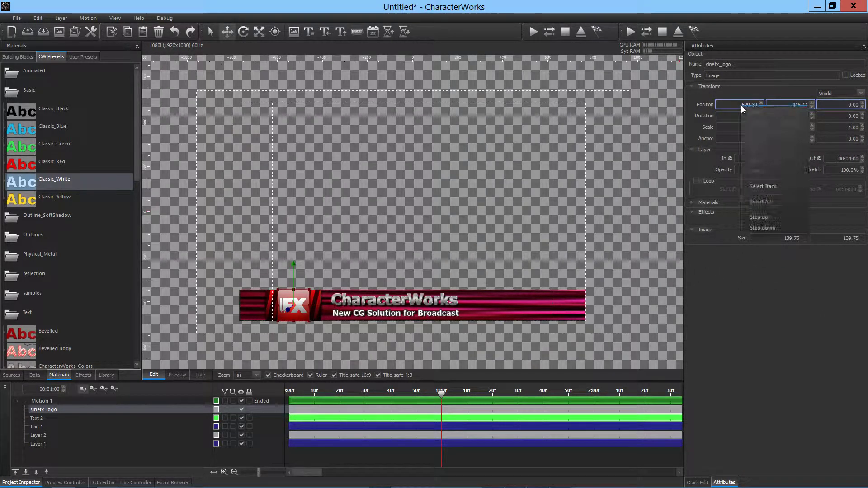
click(785, 186)
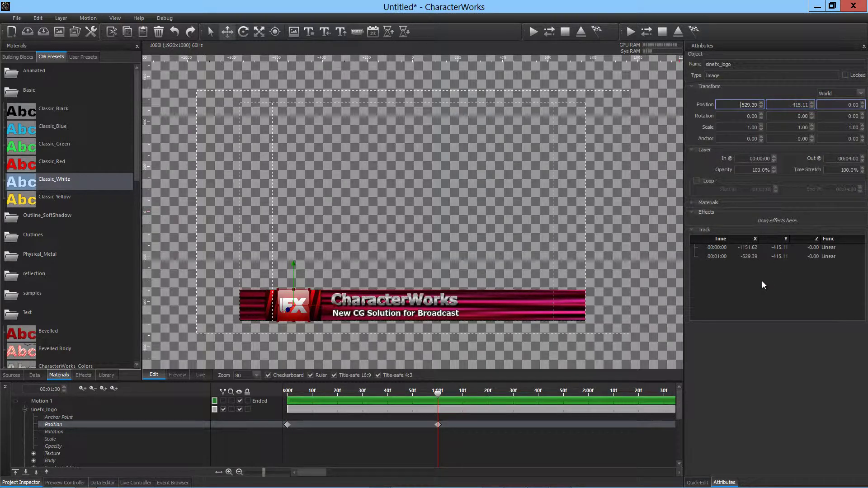
Step: Set the interpolation function of the sinefx logo's 00:00:00 position keyframe to Ease Out Elastic
click(833, 249)
click(833, 249)
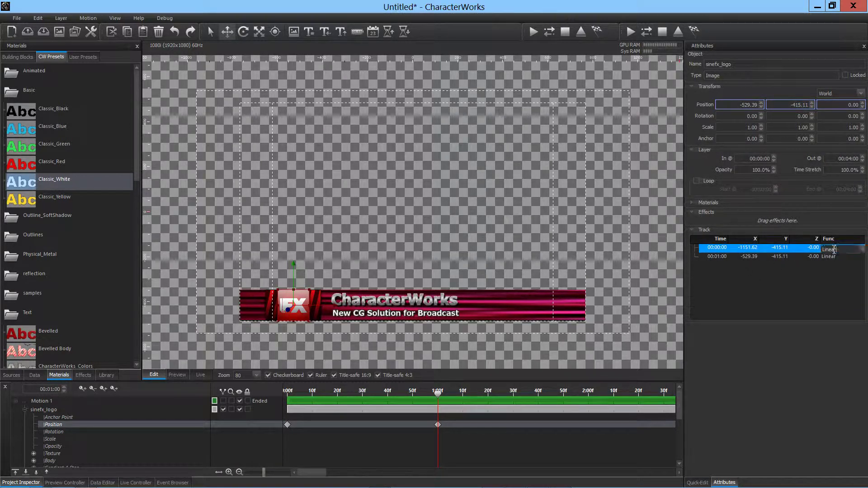
click(863, 251)
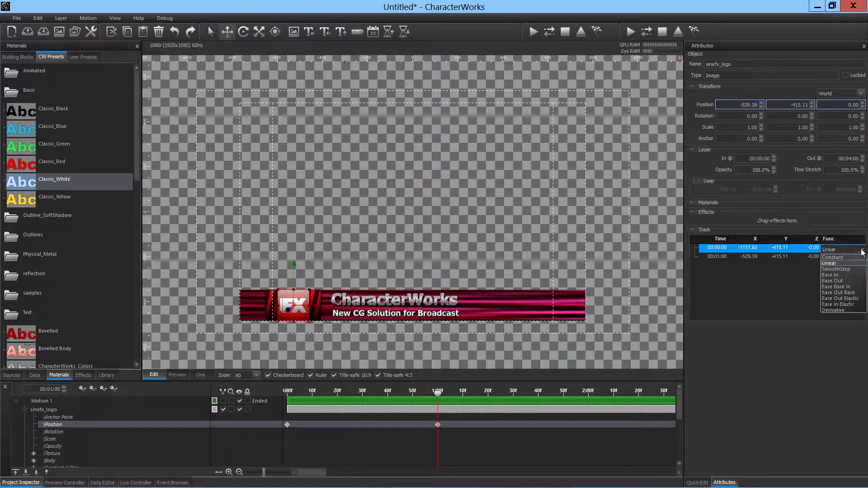
click(845, 299)
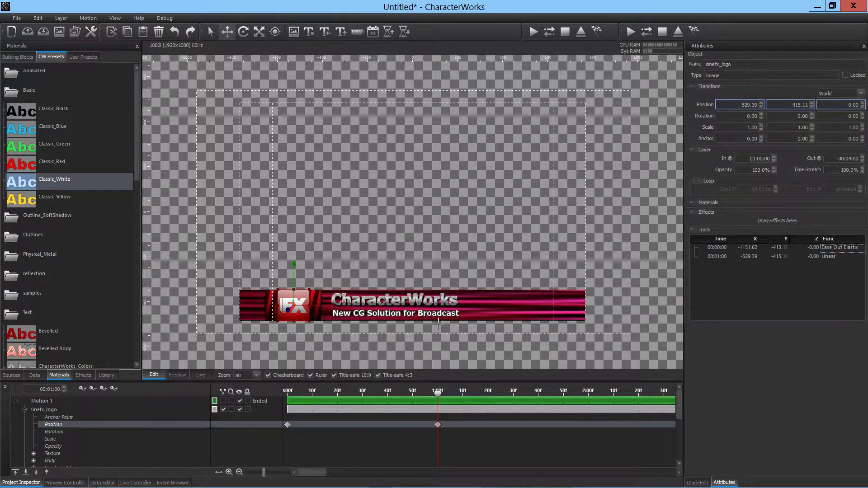
Step: Set the interpolation function of the 00:00:00 position keyframe on the striped block (Layer 2) to Ease Out Elastic
click(272, 305)
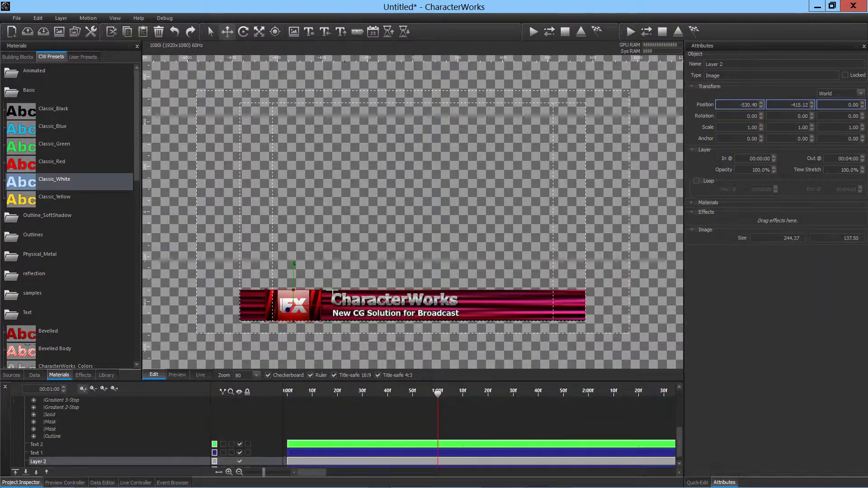
right_click(747, 108)
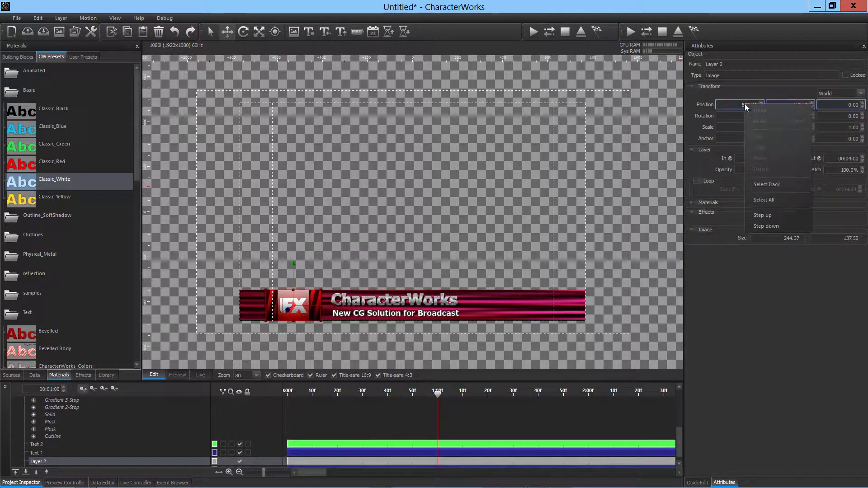
click(769, 179)
click(834, 250)
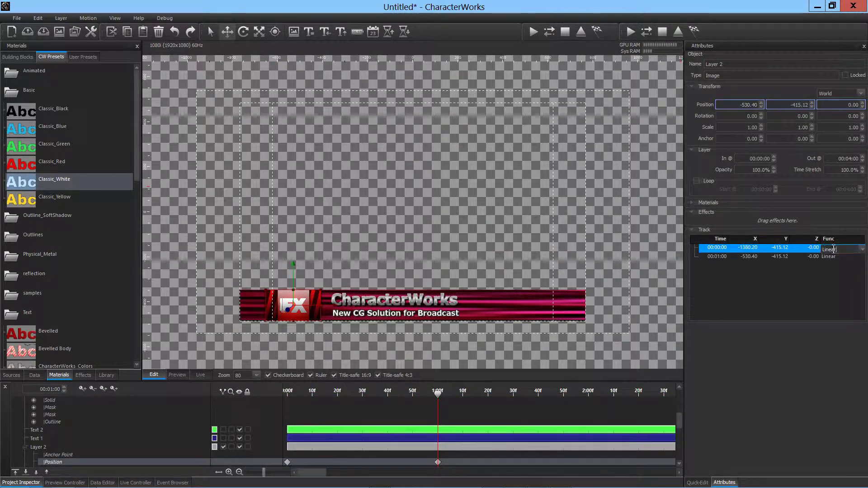
click(862, 250)
click(841, 299)
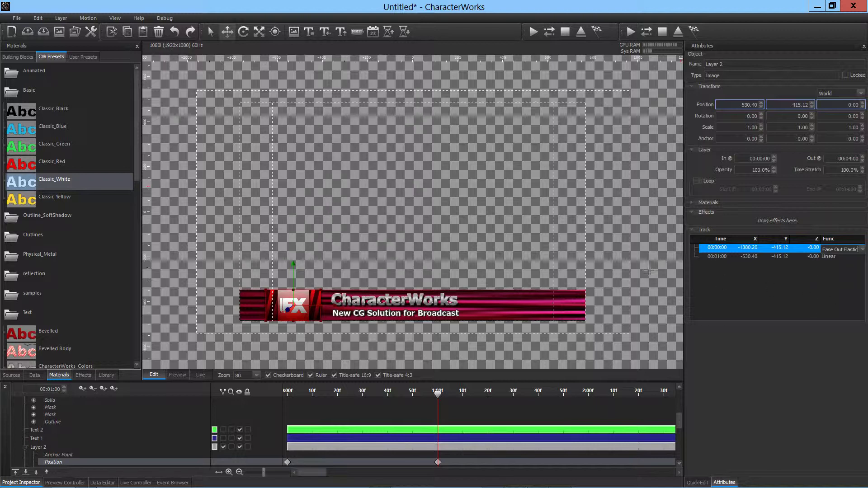
Step: Set the interpolation function of the 00:00:00 position keyframe on the red bar (Layer 1) to Ease Out Elastic
click(254, 304)
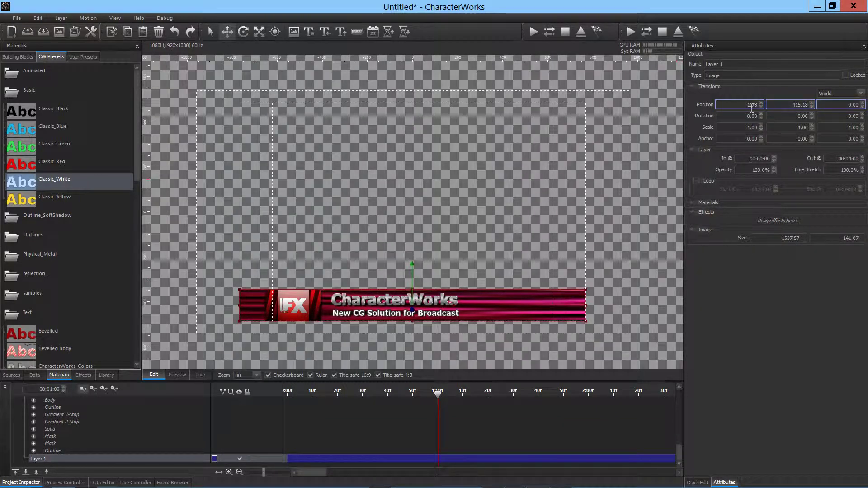
right_click(751, 107)
click(785, 184)
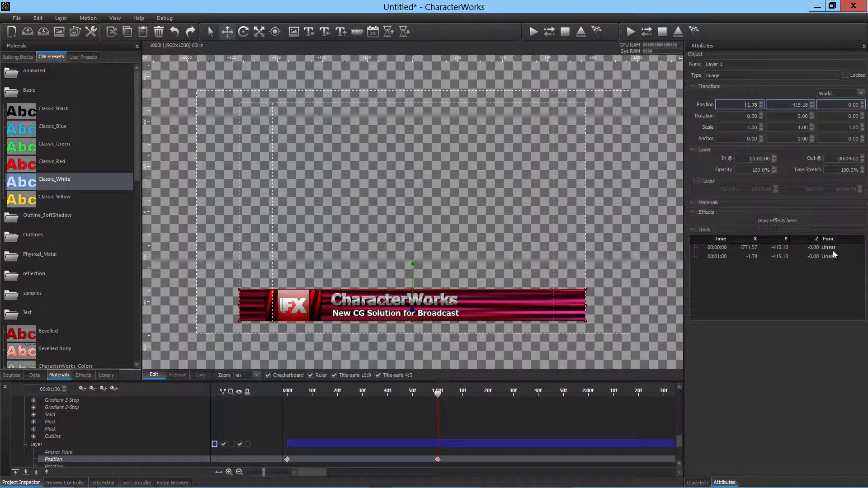
click(835, 251)
click(839, 249)
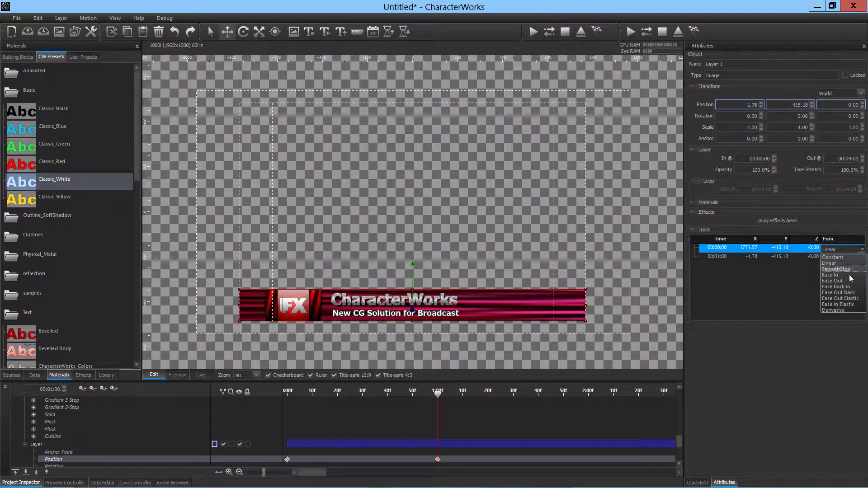
click(851, 299)
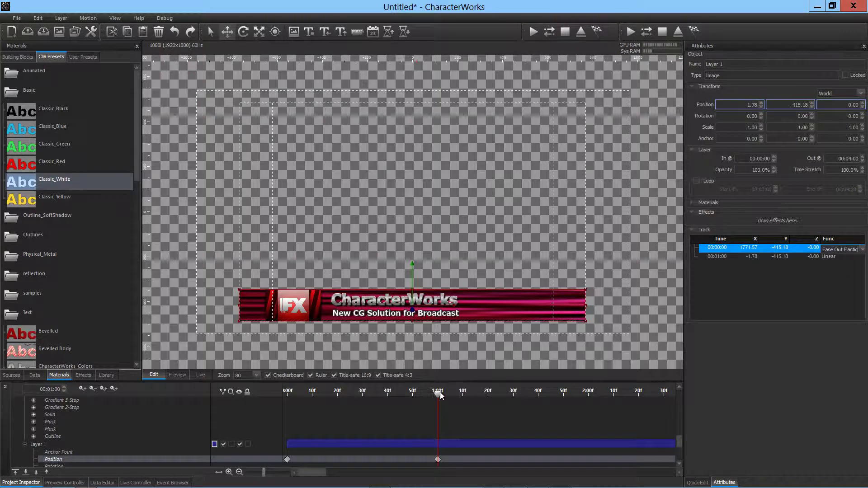
Step: Go back to 00:00:00, play Motion 1 in the preview output to check the elastic easing, and return to editing
drag(441, 396, 287, 394)
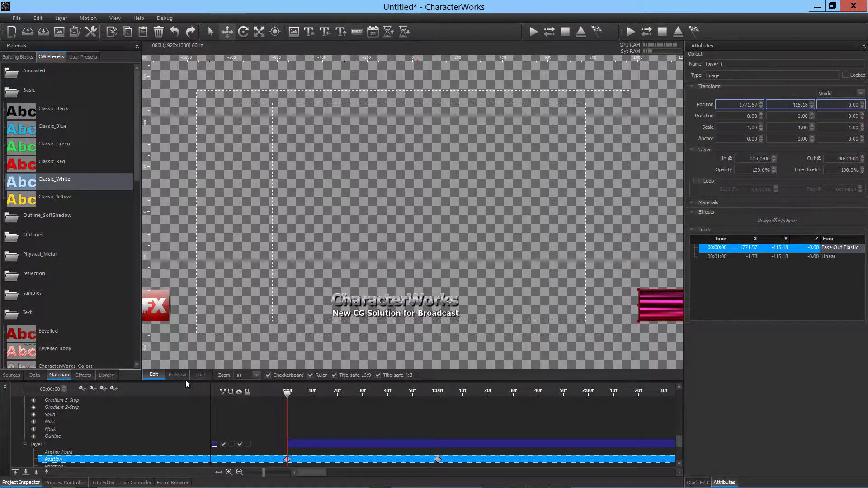
click(183, 377)
click(168, 400)
click(346, 399)
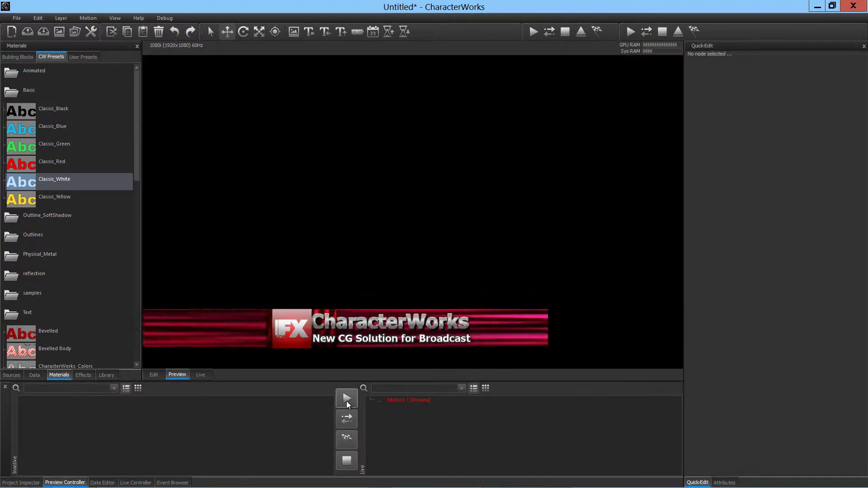
click(394, 402)
click(154, 375)
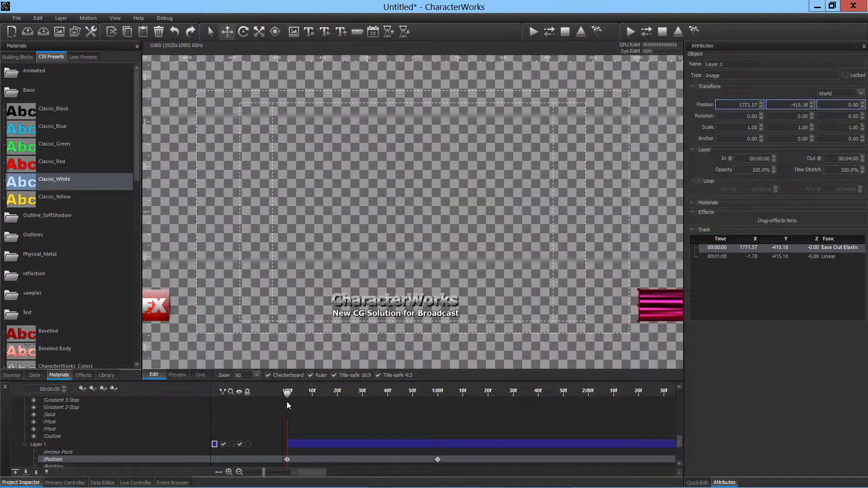
Step: At 00:00:00, shift the striped block (Layer 2) slightly further left at its off-screen start position
mouse_move(288, 399)
mouse_down()
mouse_move(375, 395)
mouse_move(287, 394)
mouse_up()
scroll(277, 333, down, 3)
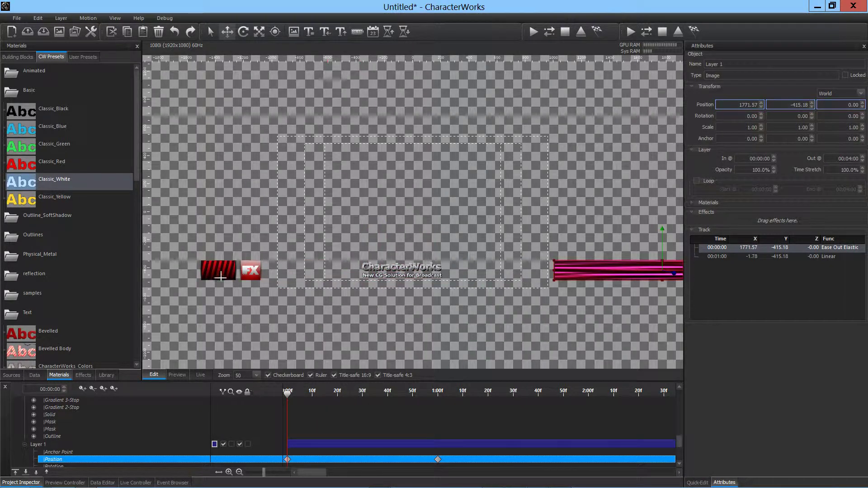
click(219, 274)
drag(240, 272, 229, 273)
Step: At 00:01:00, add the Scale-In material building block to the CharacterWorks title
drag(285, 395, 438, 396)
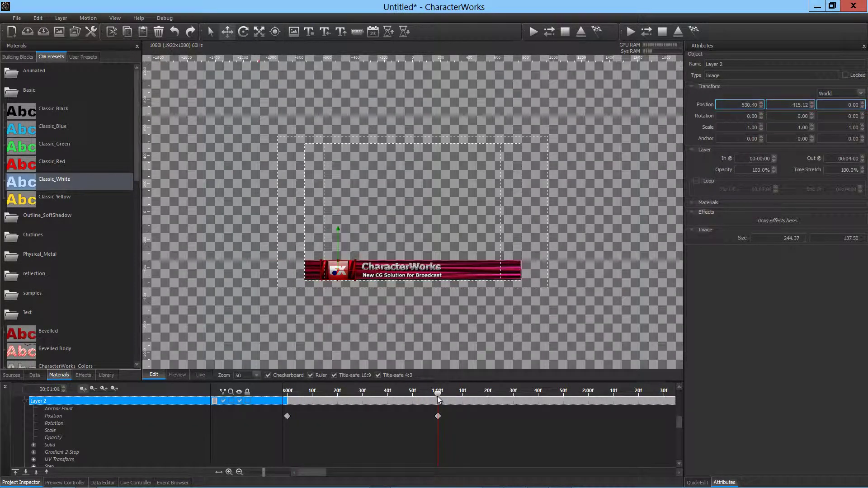
scroll(352, 309, up, 3)
scroll(352, 308, up, 2)
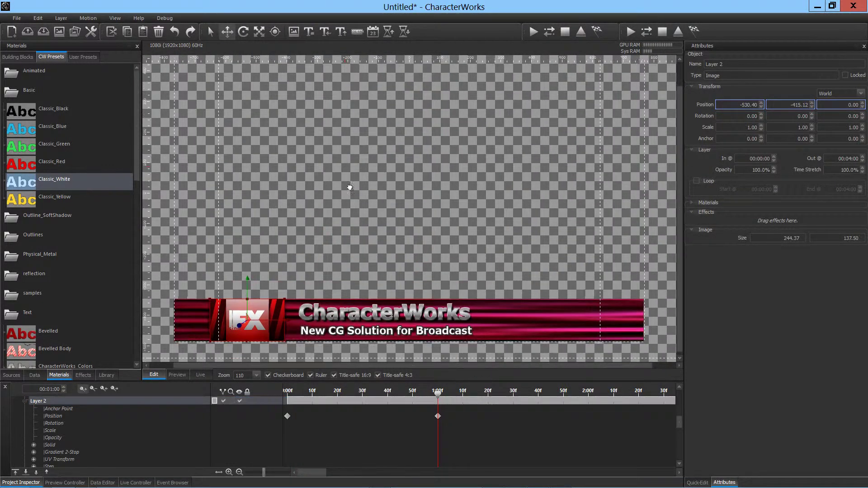
scroll(324, 182, up, 2)
scroll(323, 183, up, 2)
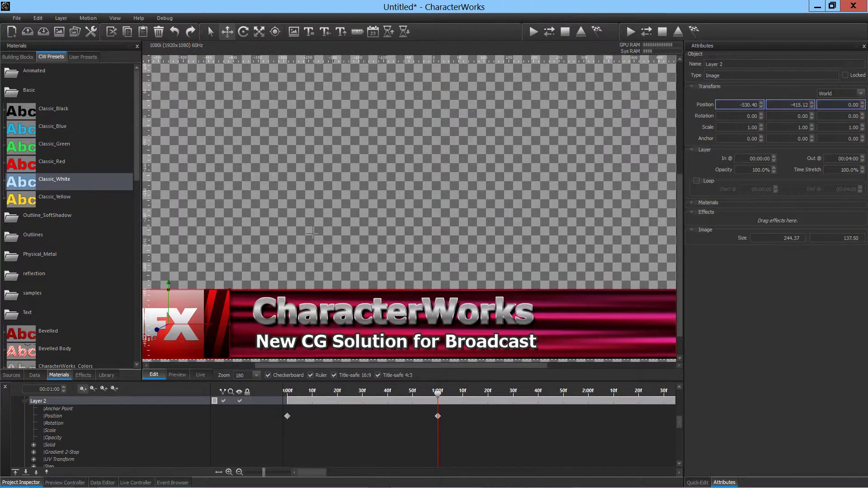
scroll(291, 237, up, 1)
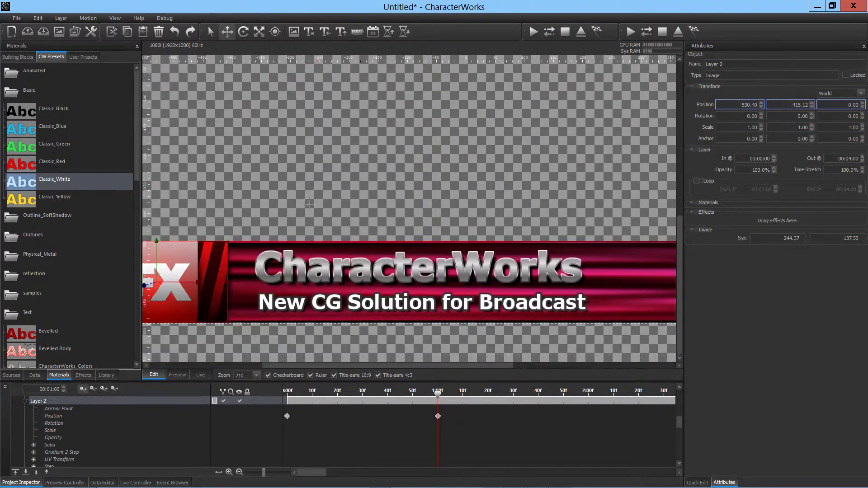
click(273, 278)
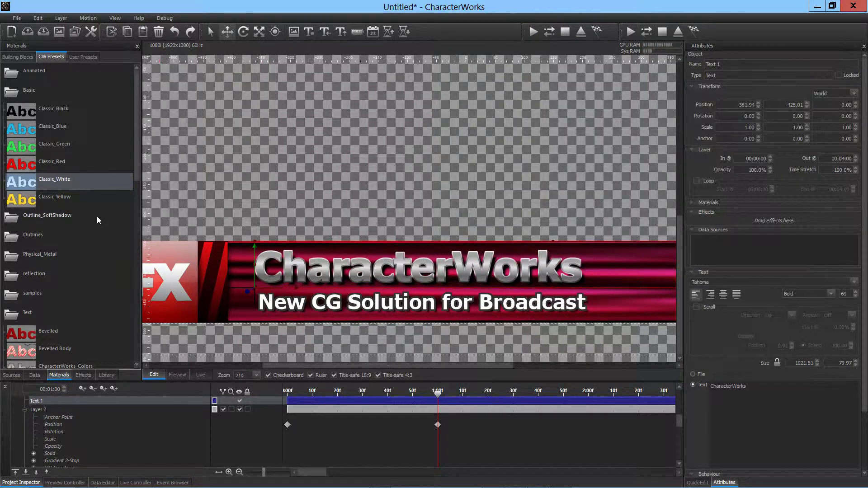
click(23, 57)
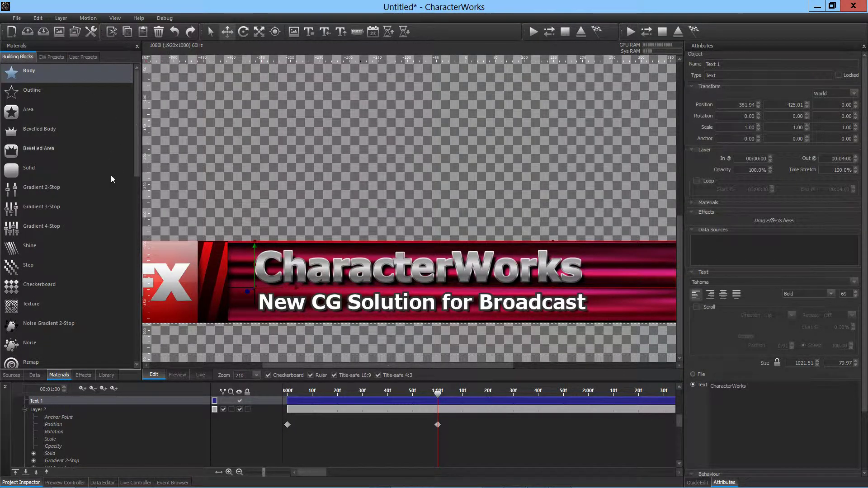
scroll(137, 173, down, 7)
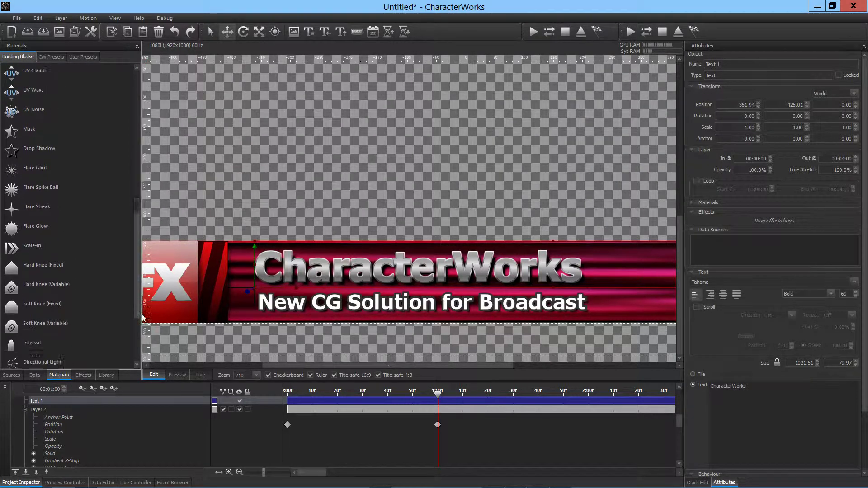
click(29, 227)
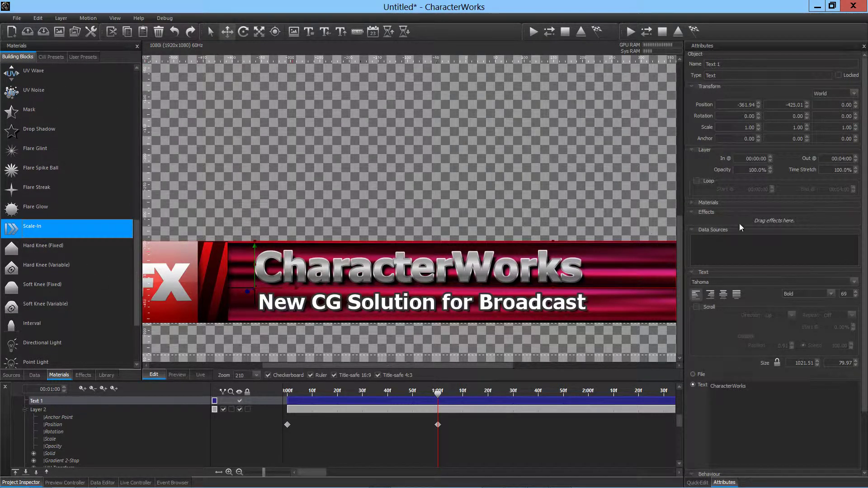
click(692, 202)
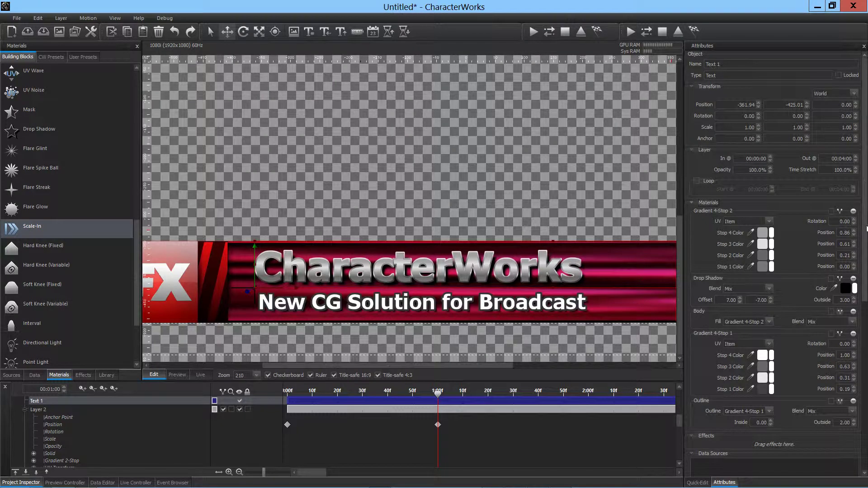
scroll(867, 228, down, 4)
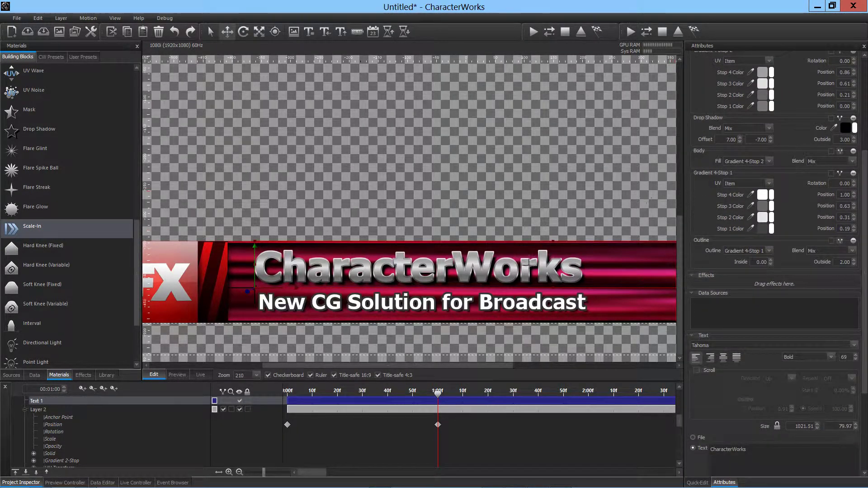
drag(31, 227, 736, 269)
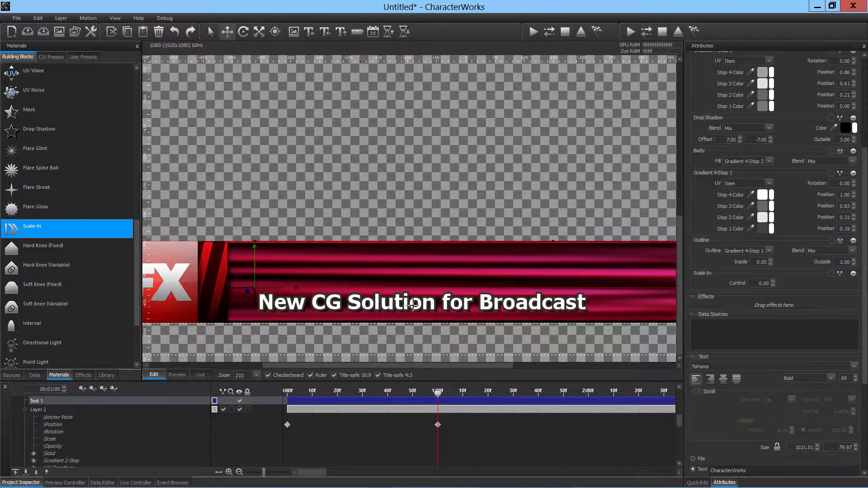
Step: With automatic keyframing on, animate the title's Scale-In Control from 0.00 at 00:01:00 to 14.00 at 00:02:00 and scrub back to check it
click(316, 471)
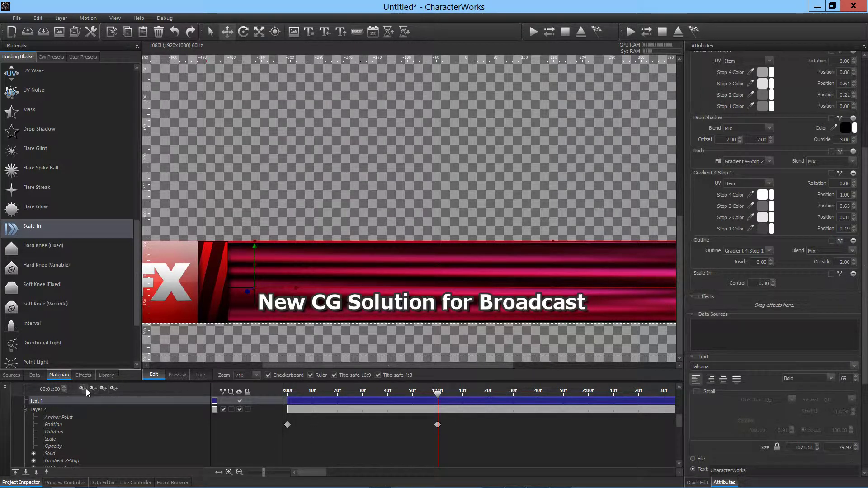
click(766, 283)
click(443, 396)
click(587, 409)
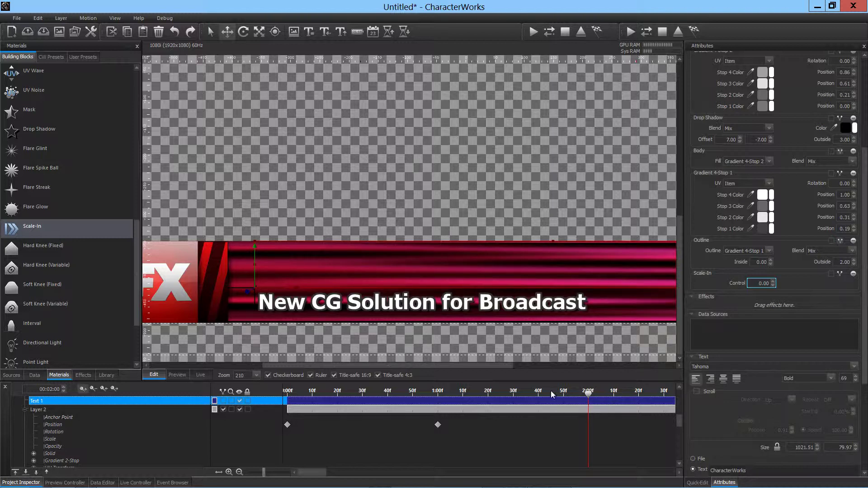
click(764, 283)
scroll(764, 283, up, 14)
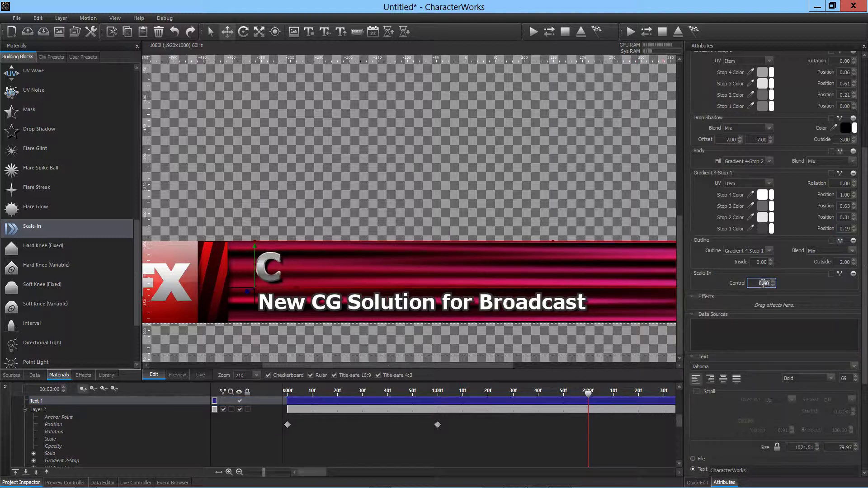
scroll(764, 283, up, 20)
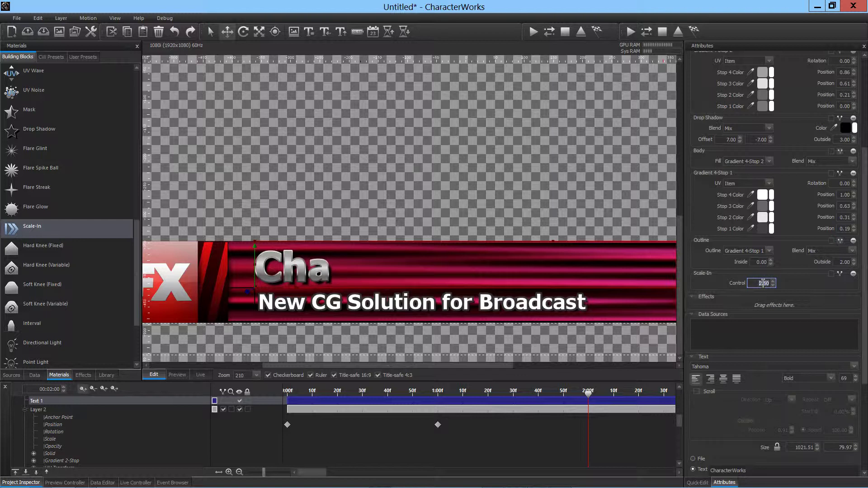
scroll(764, 283, up, 20)
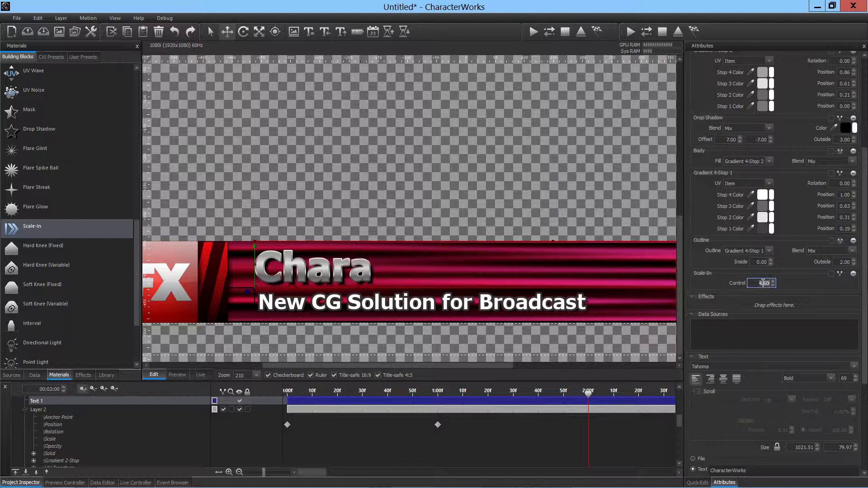
scroll(763, 283, up, 20)
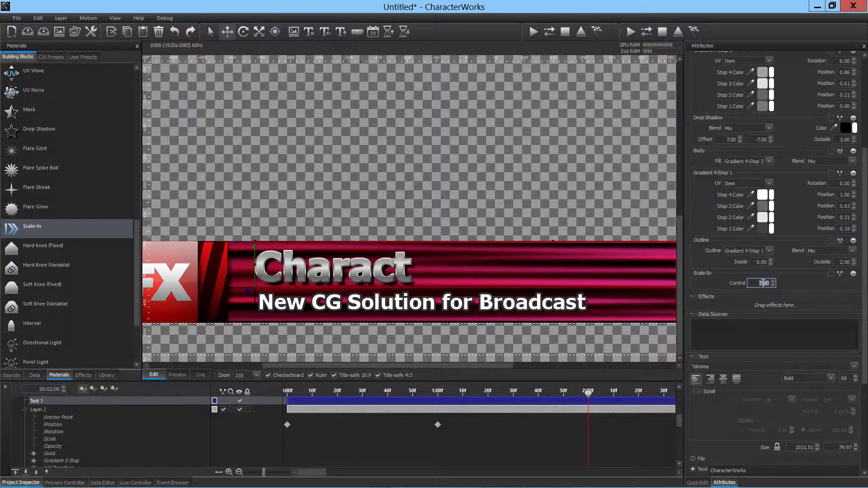
scroll(764, 283, down, 20)
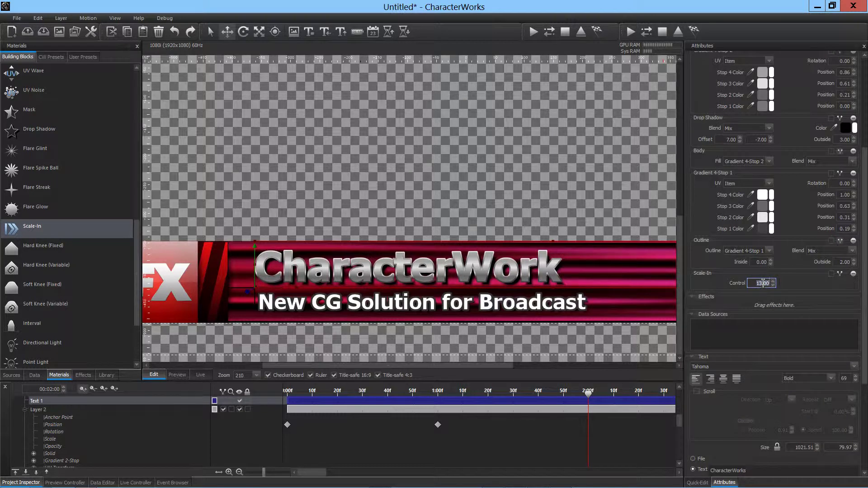
scroll(763, 283, up, 5)
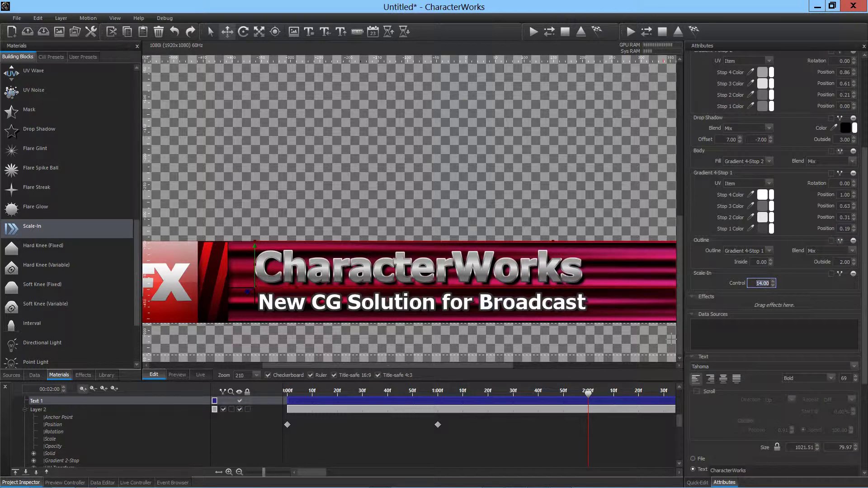
drag(589, 394, 523, 393)
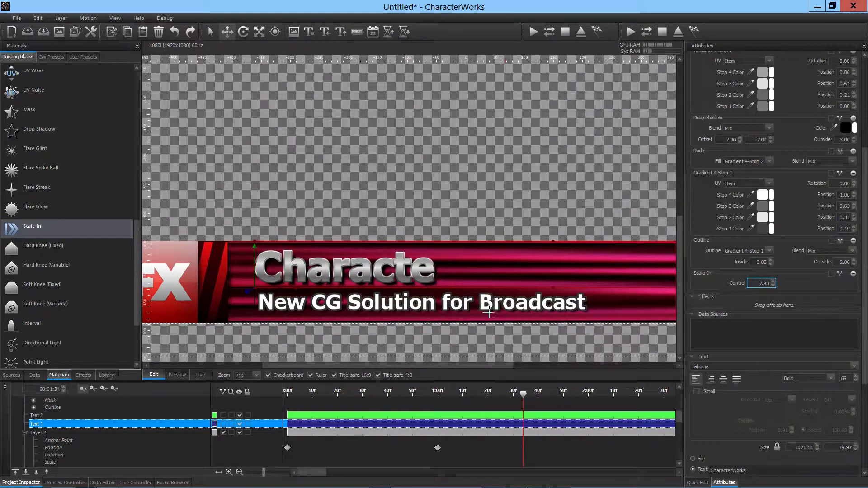
Step: Import the still image 001.png from the CharacterWorks images/transitions folder into the project's sources
click(489, 310)
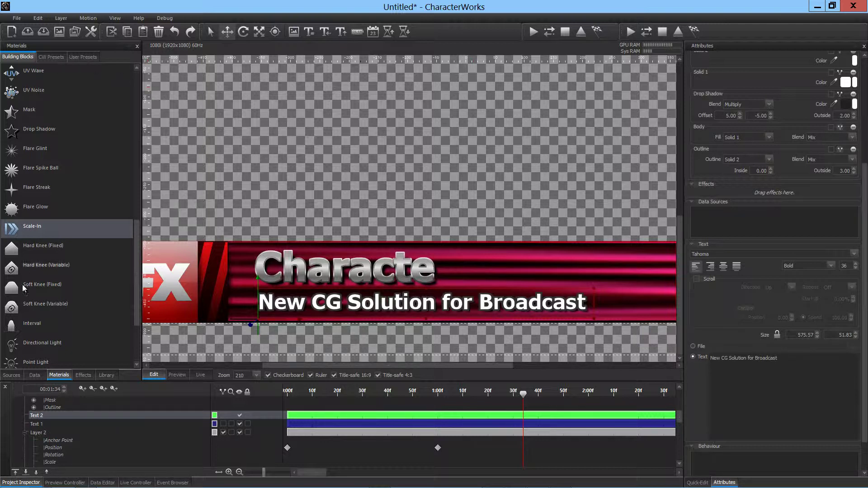
click(14, 381)
right_click(40, 202)
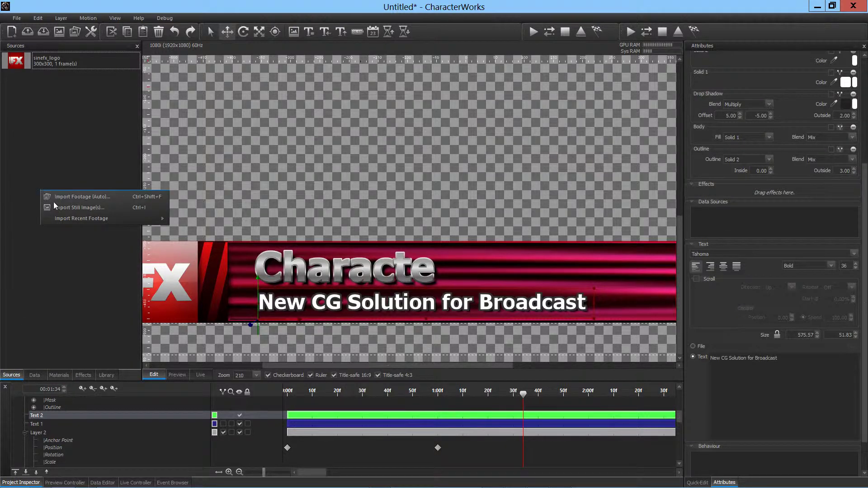
click(68, 211)
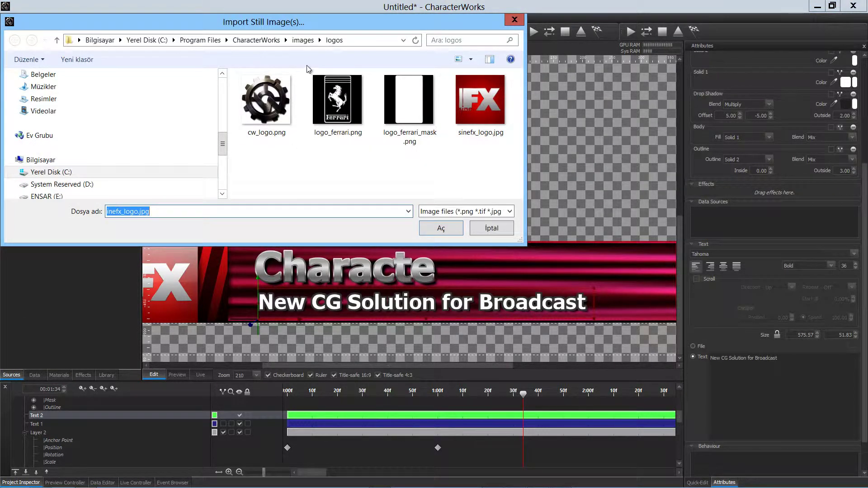
click(303, 40)
double_click(280, 177)
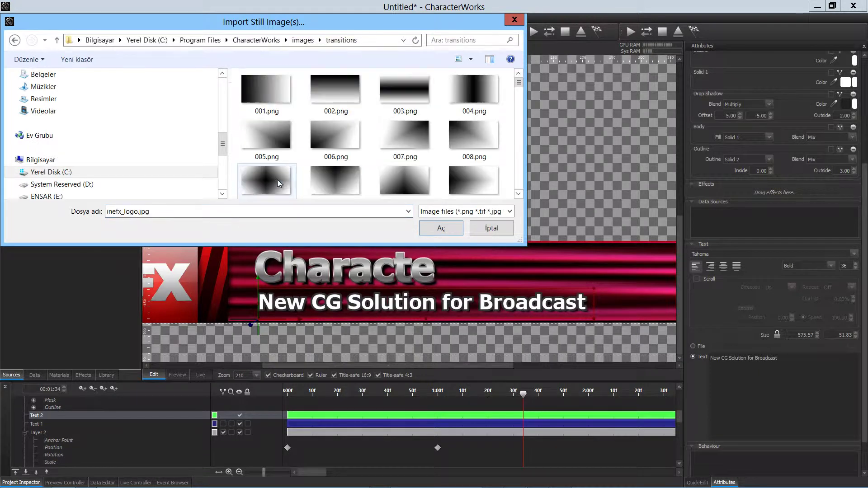
double_click(280, 90)
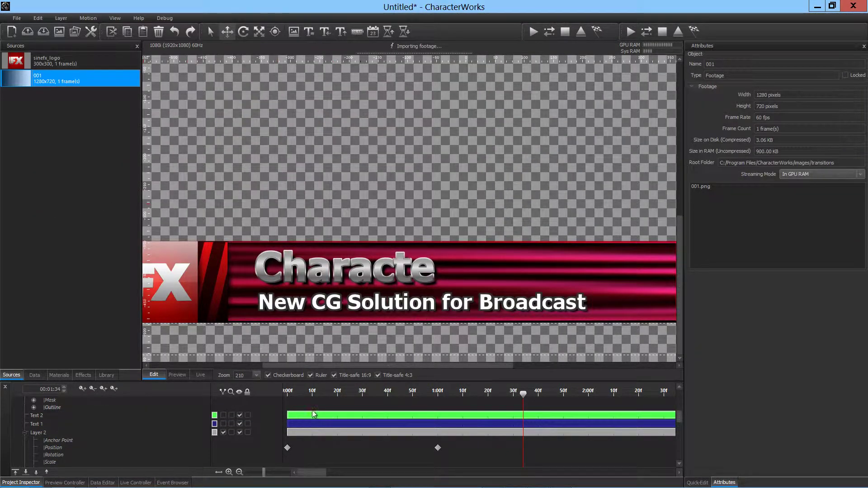
Step: Add the Mask effect to the tagline "New CG Solution for Broadcast" and choose 001 as its mask image
click(292, 309)
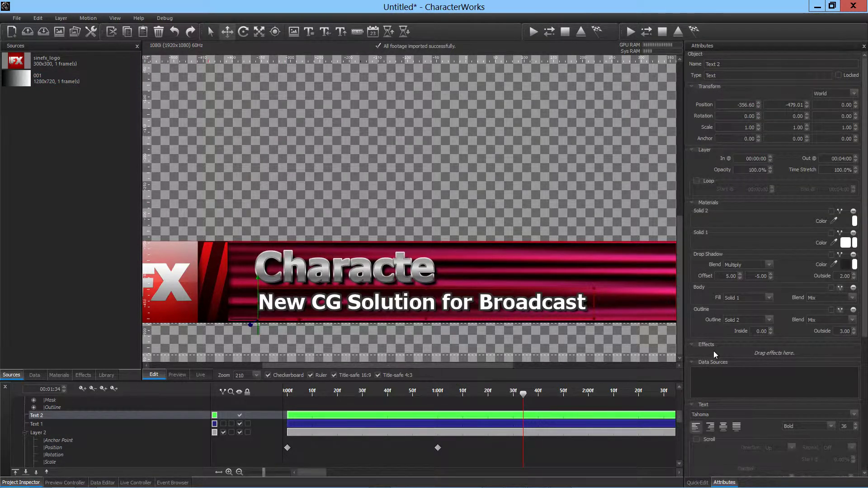
click(77, 376)
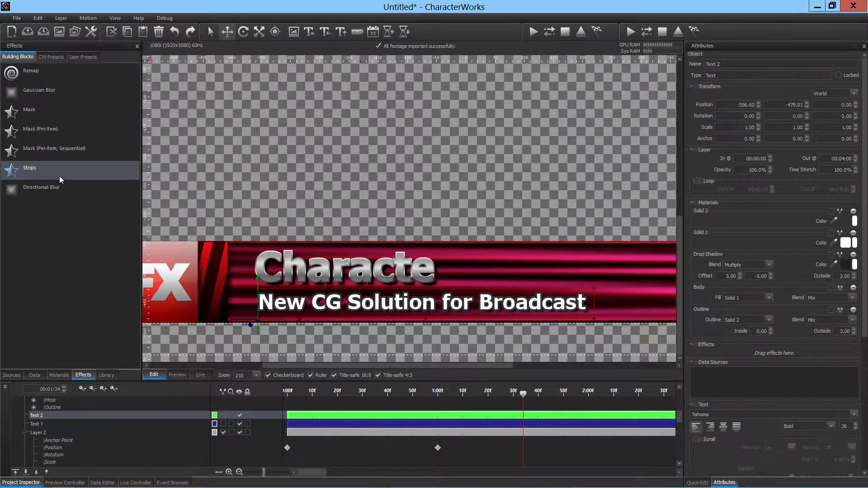
drag(32, 116, 750, 353)
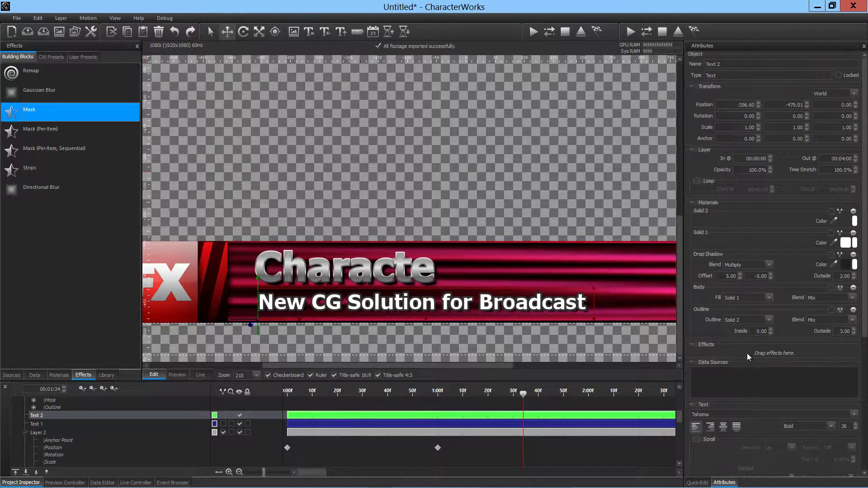
click(772, 371)
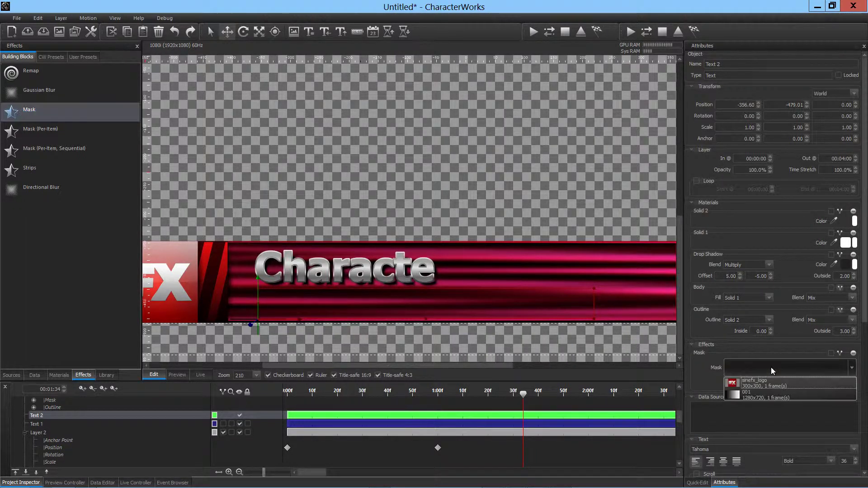
click(771, 396)
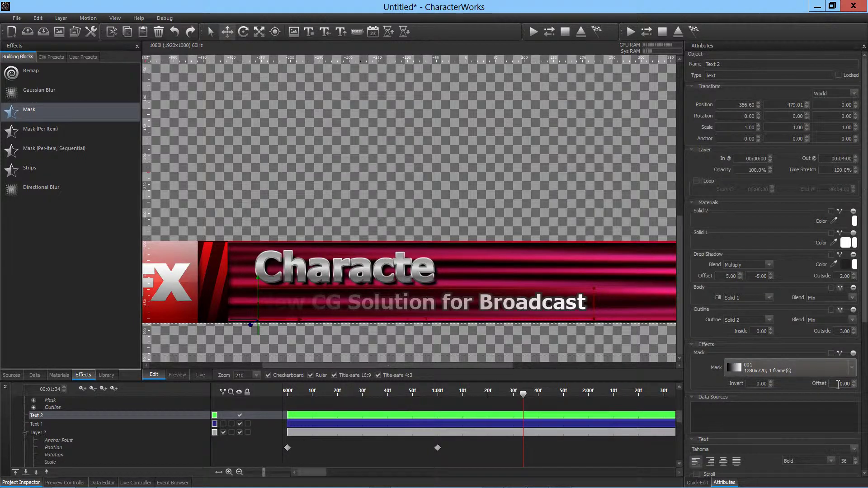
Step: Try several Offset values, such as 0.40 and 0.10, on the tagline's mask and return it to 0
scroll(838, 384, up, 1)
text(0.5)
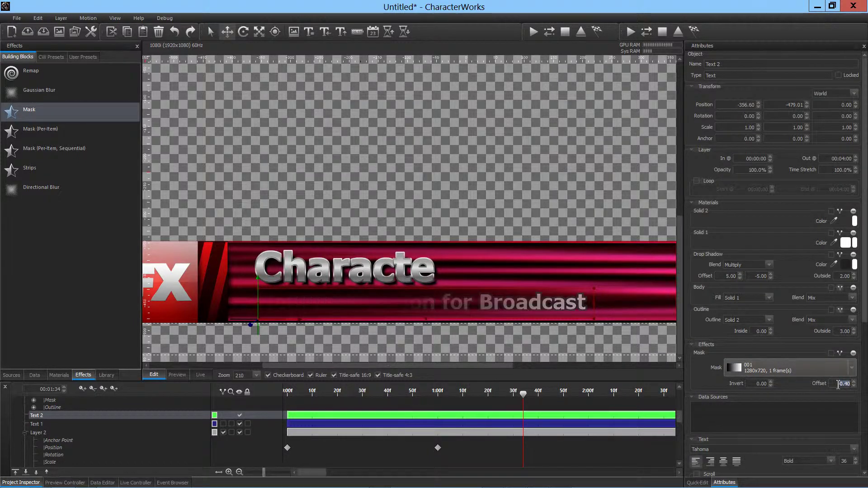
key(Return)
text(0.1)
key(Return)
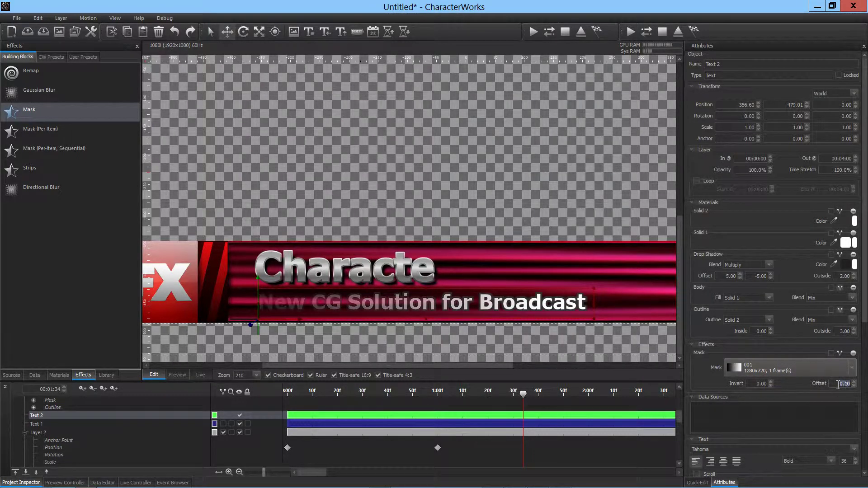
text(0)
key(Return)
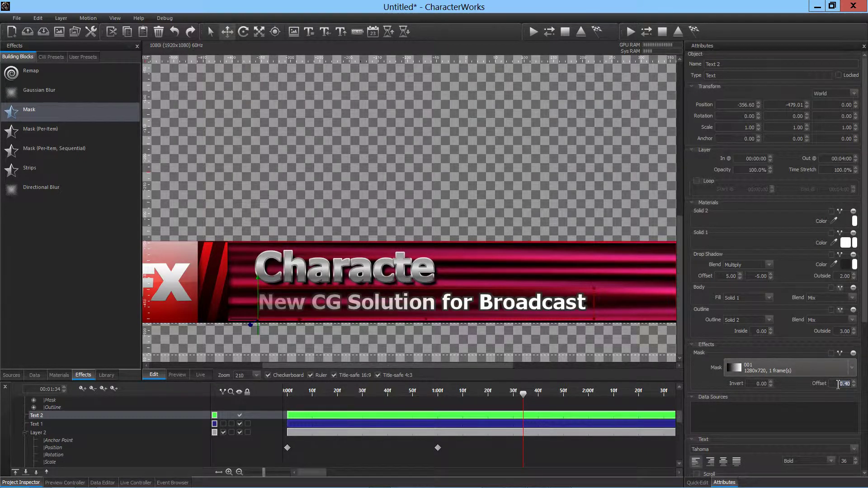
Step: Set the tagline mask's Invert to 1.00 and, with automatic keyframing on at 00:01:31, keyframe its Offset at -1.00
click(757, 384)
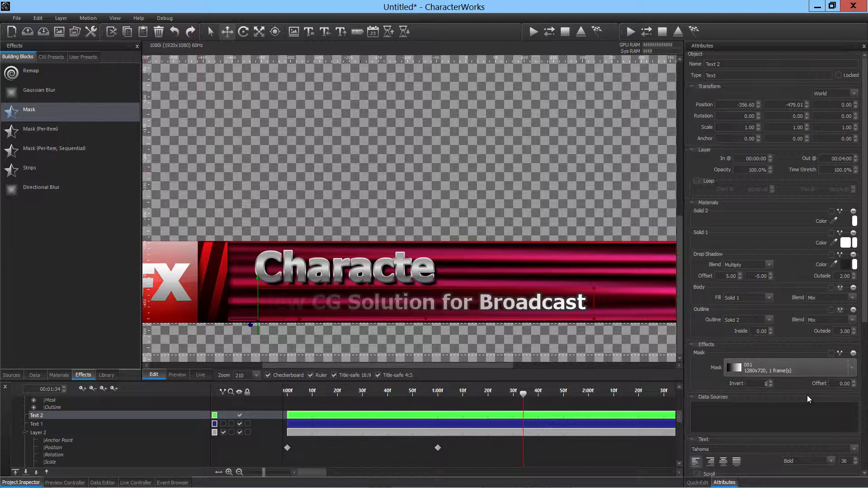
key(Tab)
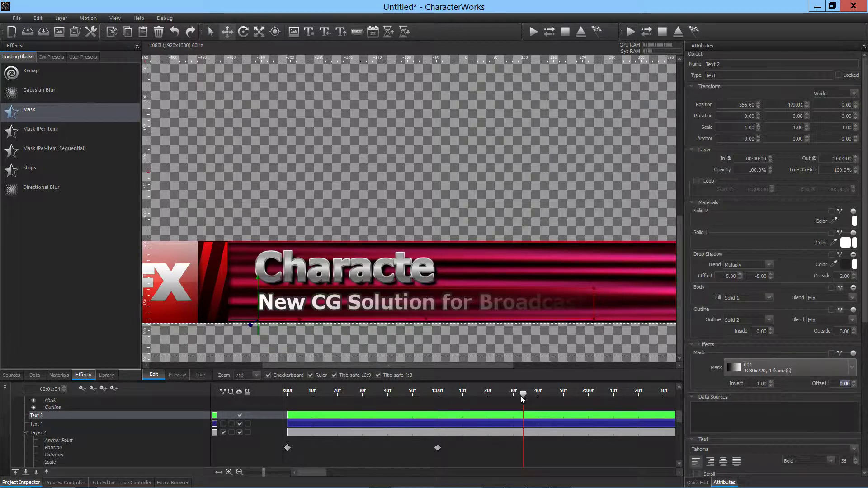
mouse_move(525, 397)
mouse_down()
mouse_move(499, 401)
mouse_move(516, 404)
mouse_up()
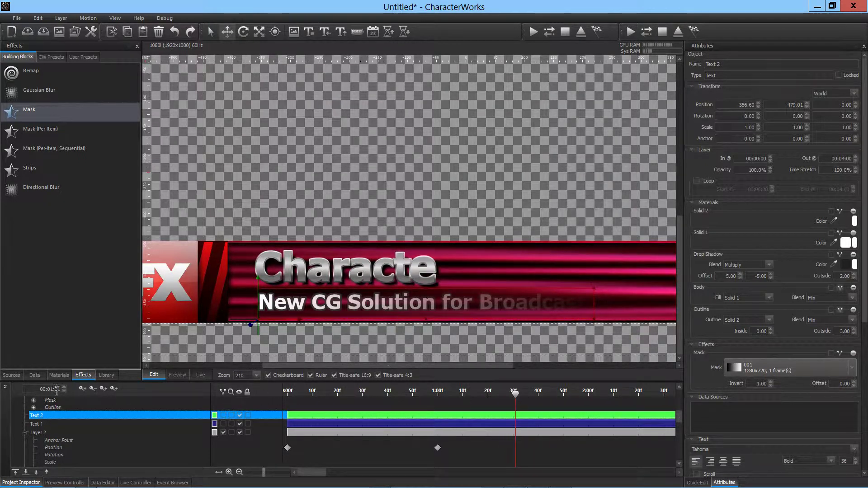
click(83, 391)
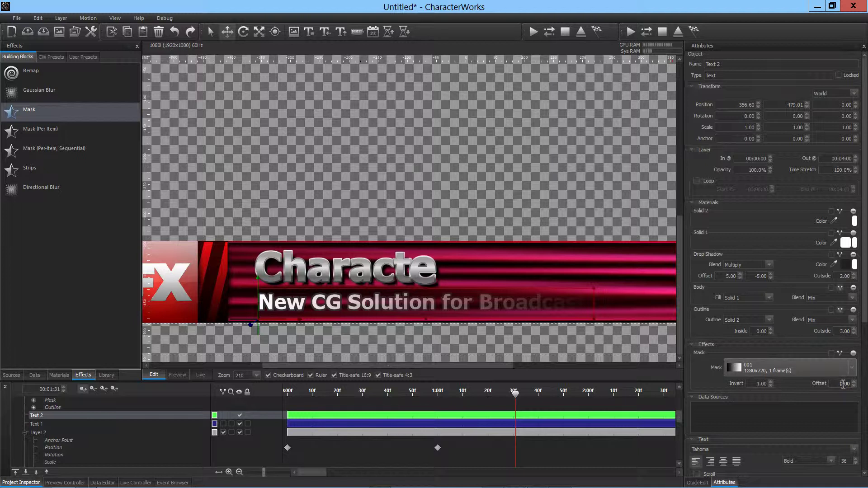
scroll(844, 384, down, 5)
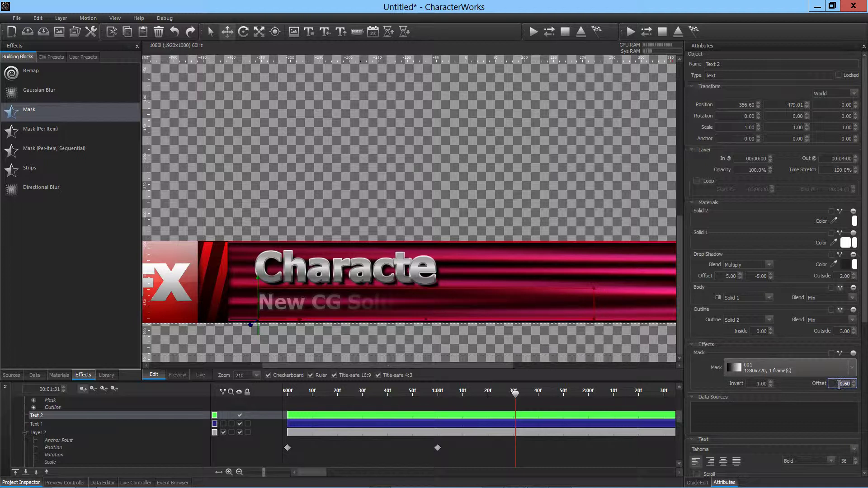
scroll(862, 385, down, 5)
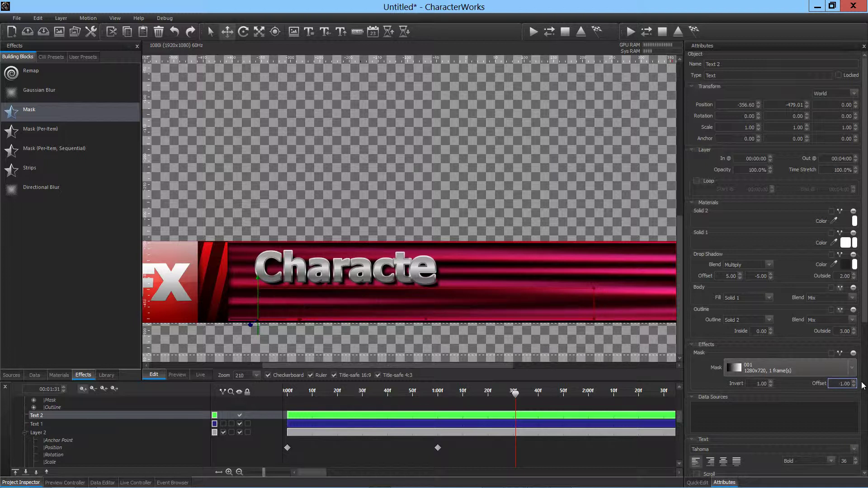
Step: Keyframe the tagline mask's Offset at 1.00 at 00:02:00 and scrub back to check the wipe
drag(515, 395, 590, 404)
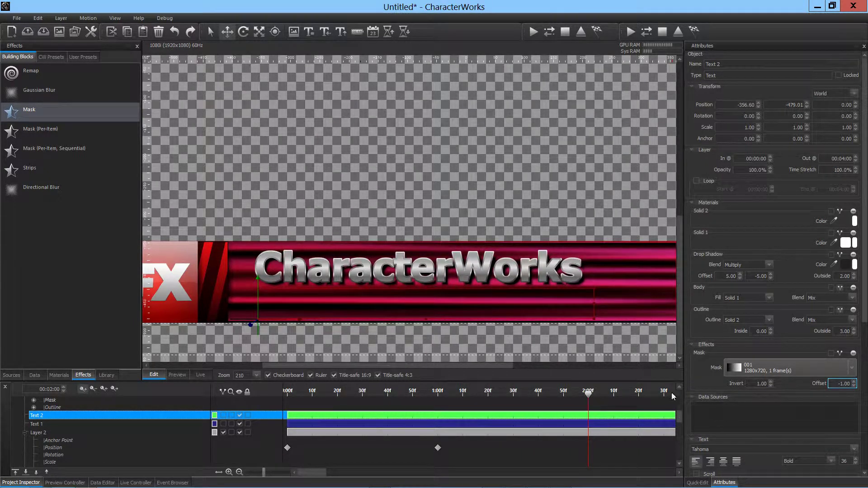
click(835, 385)
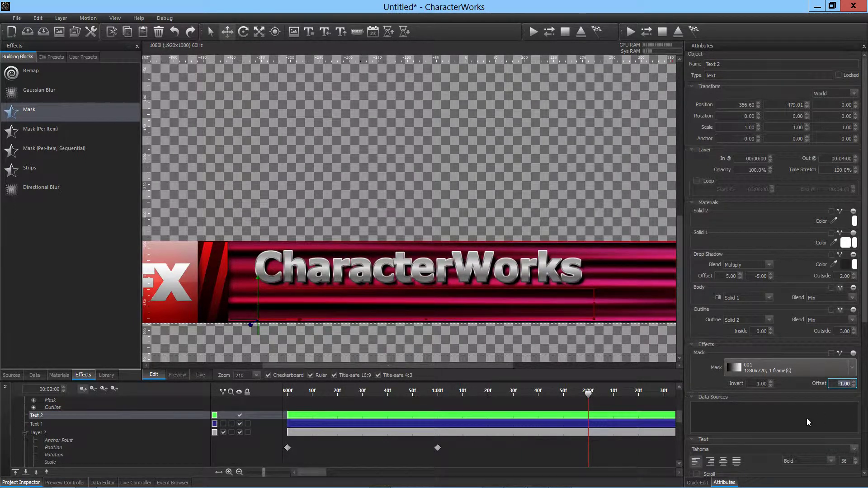
scroll(808, 423, down, 7)
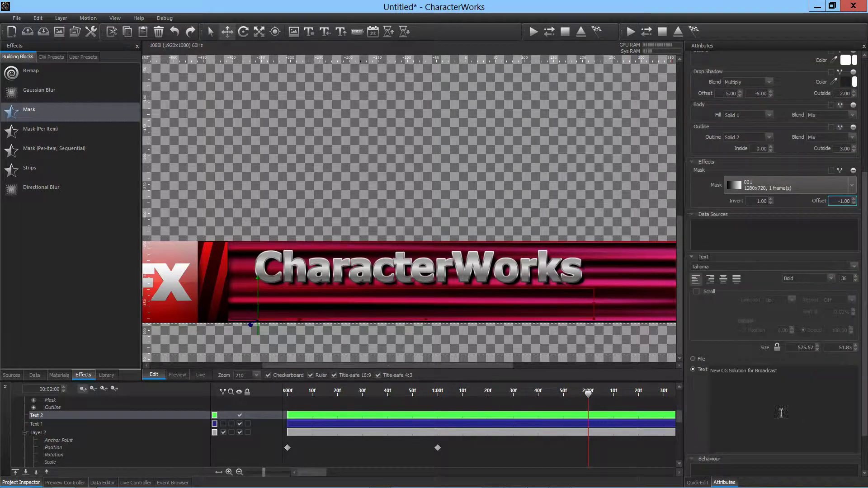
click(590, 396)
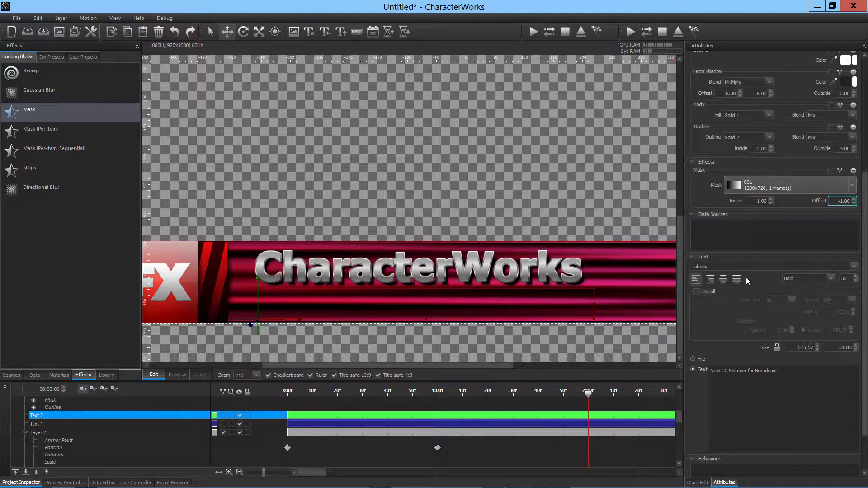
click(839, 202)
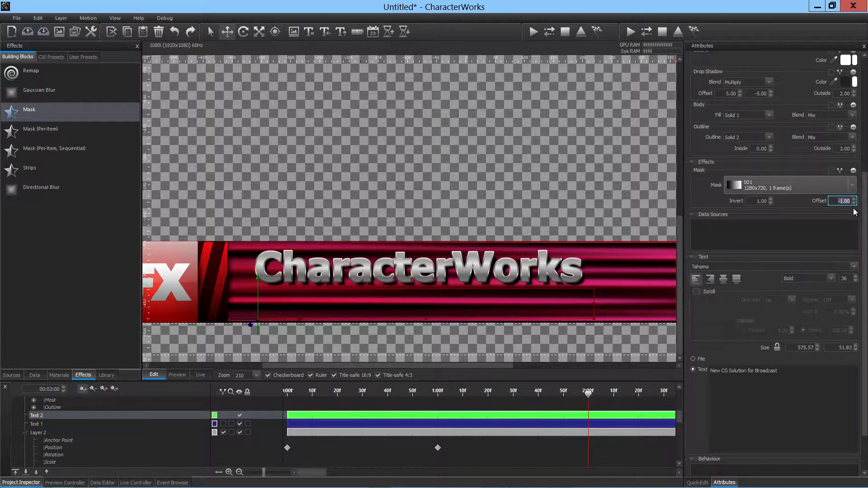
text(1)
key(Return)
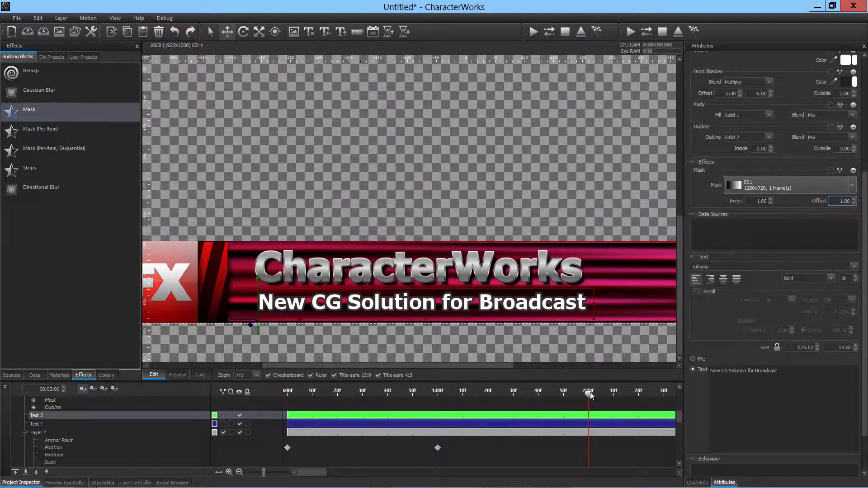
drag(588, 393, 484, 398)
scroll(444, 346, down, 5)
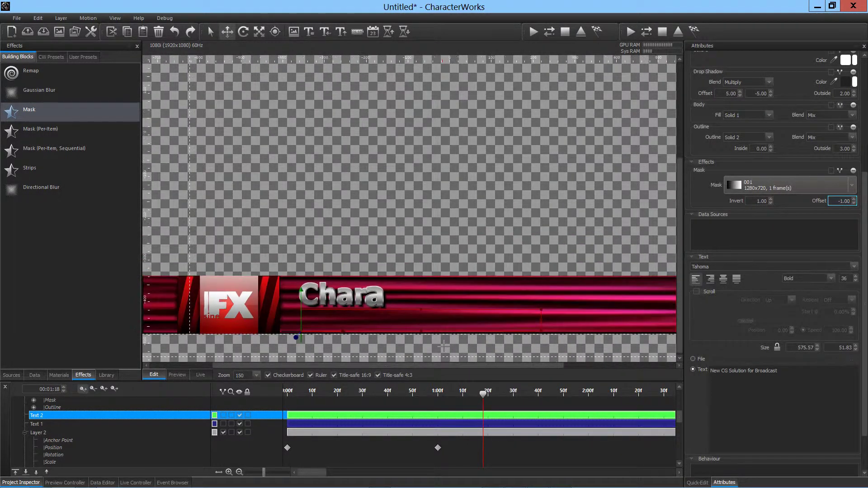
Step: Play Motion 1 in the preview twice, return to the edit view and scrub back to 00:00:33
click(176, 375)
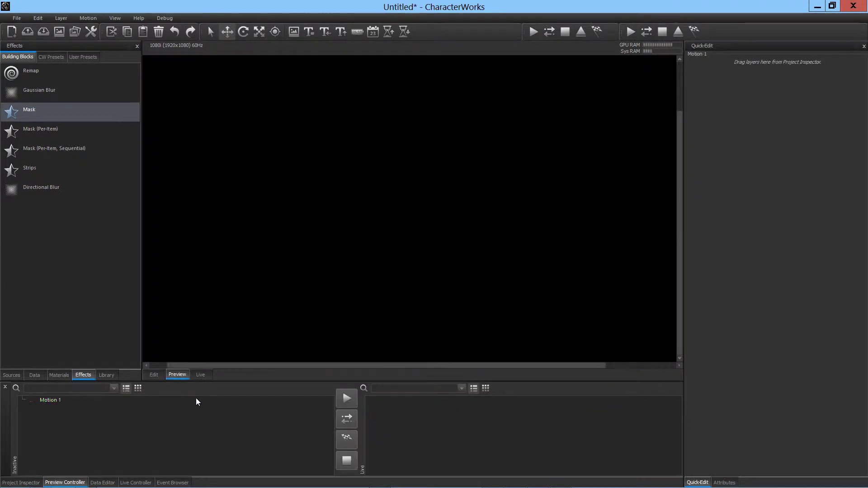
click(197, 400)
click(346, 399)
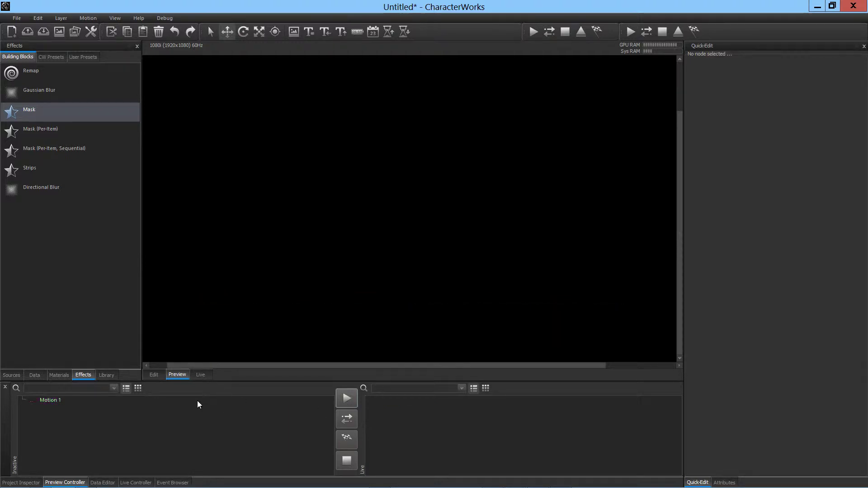
click(197, 401)
click(346, 401)
click(154, 375)
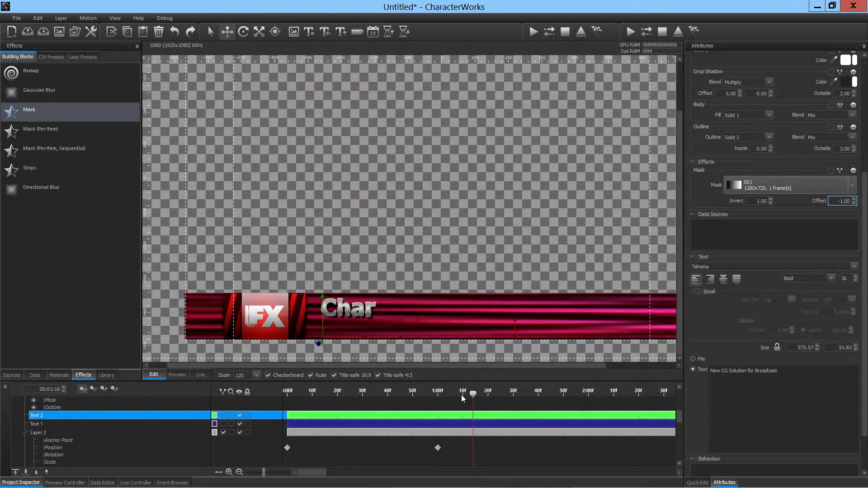
drag(462, 398, 370, 407)
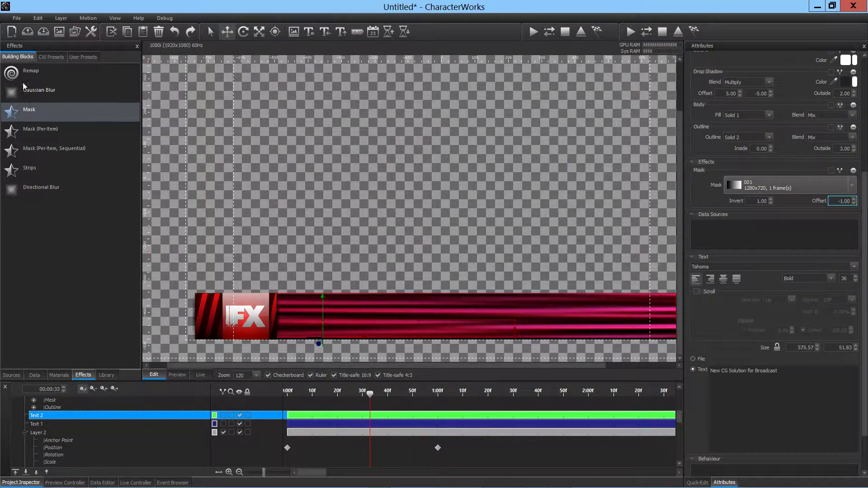
Step: Save the project as sinefx_lesson_01 in the c_project folder
click(16, 18)
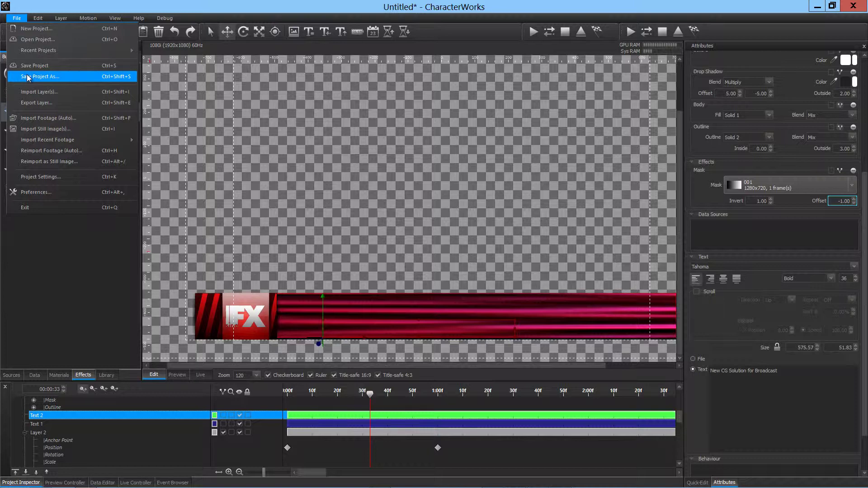
click(28, 77)
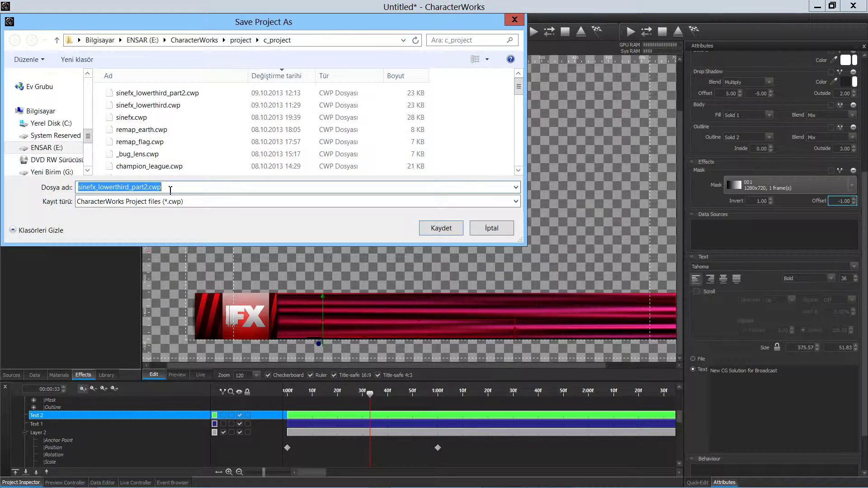
drag(148, 187, 63, 189)
text(sinefx_)
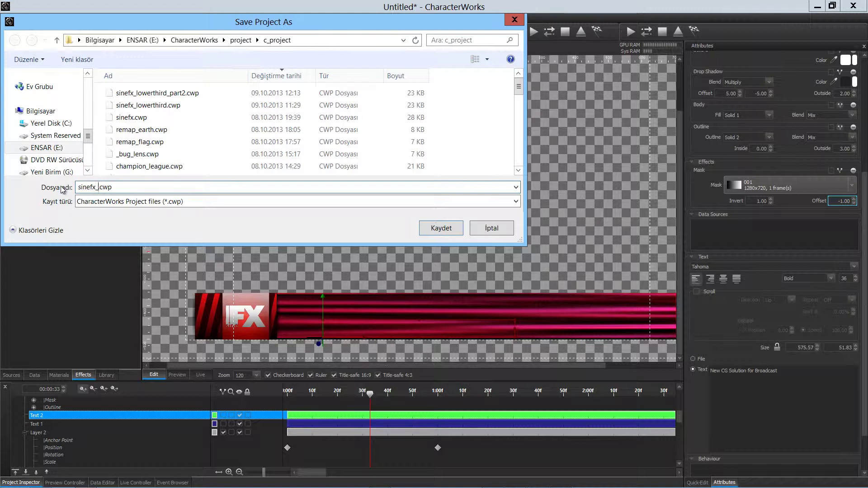
text(lesson_01)
key(Return)
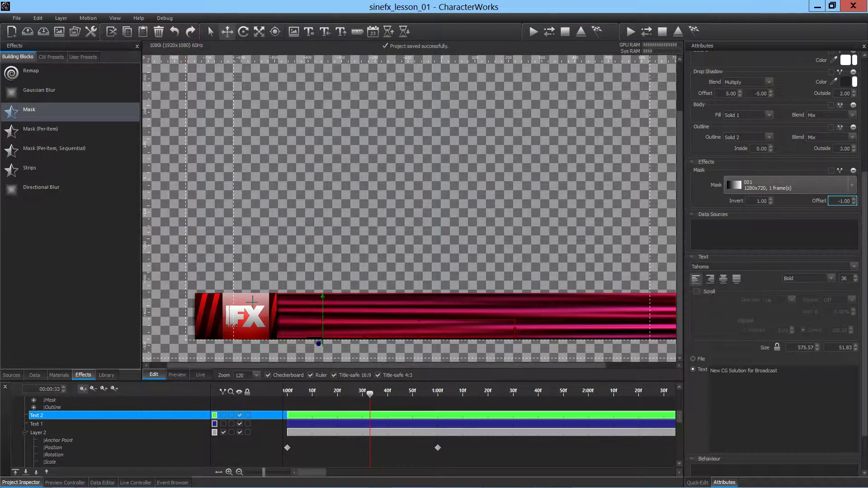
Step: Collapse the sinefx_logo layer and add the whole Motion 1 to the user library
click(107, 375)
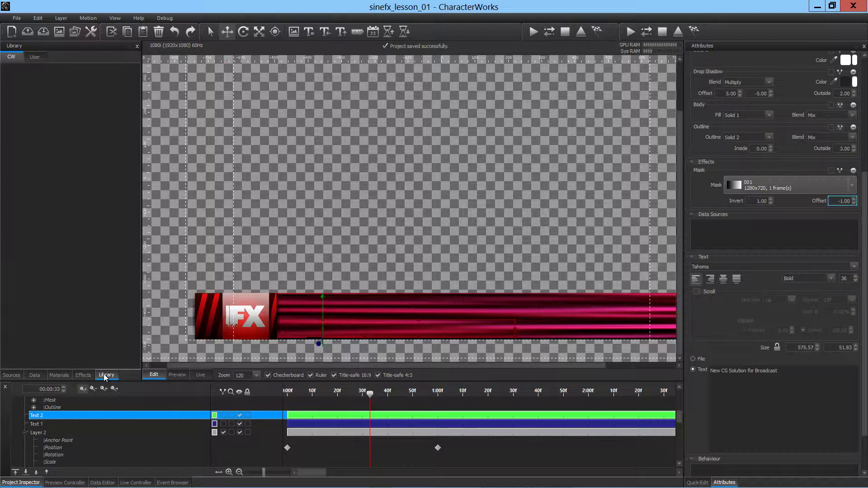
click(34, 57)
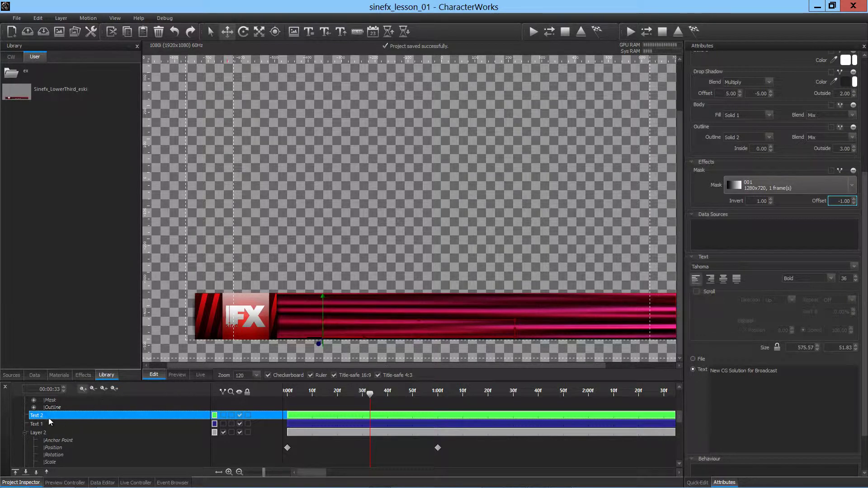
drag(680, 418, 679, 396)
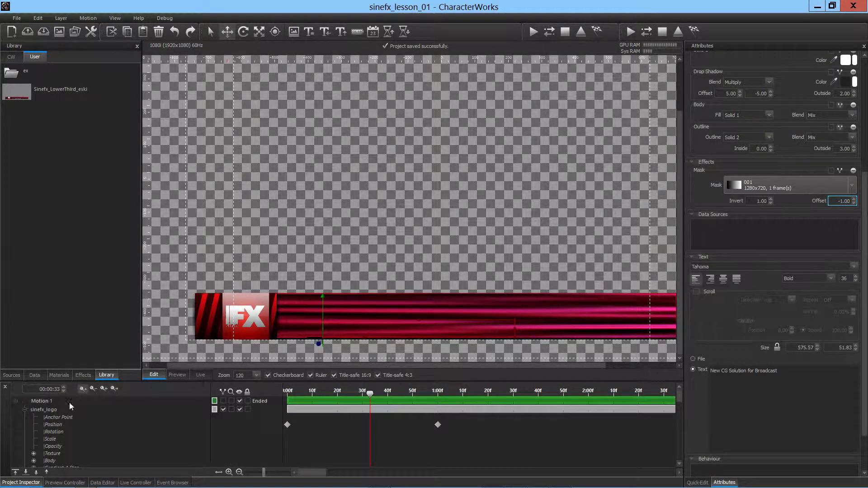
click(48, 410)
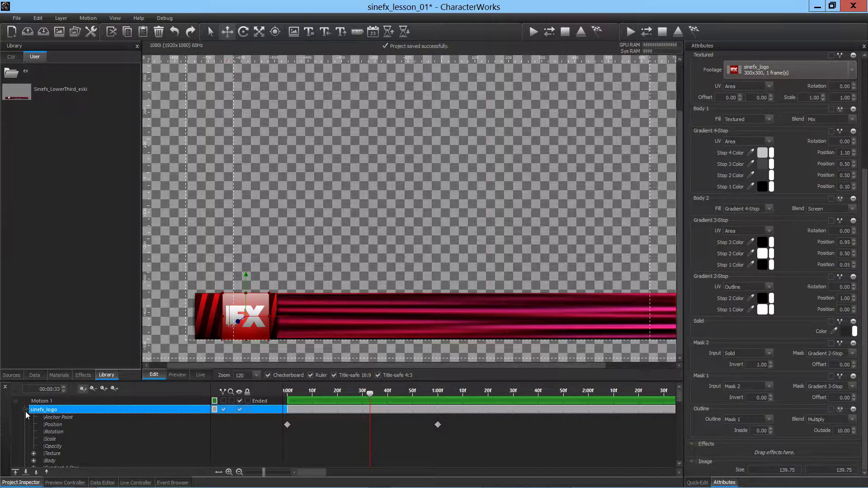
click(25, 410)
click(45, 402)
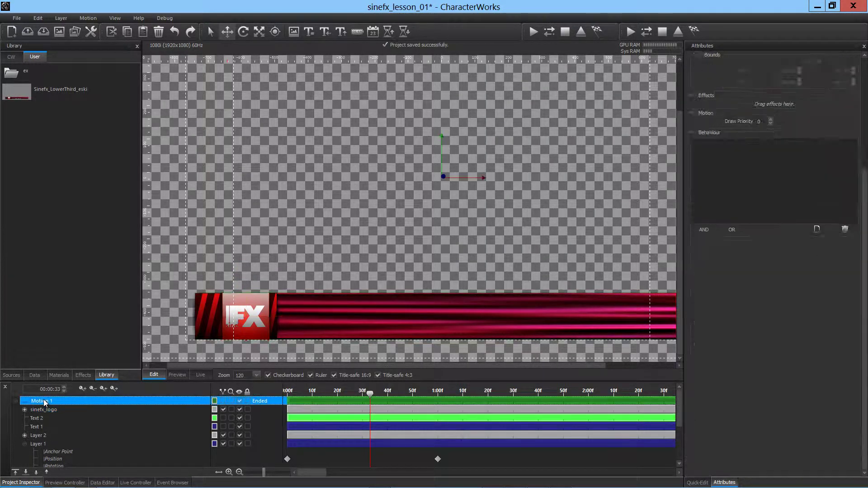
drag(45, 401, 39, 269)
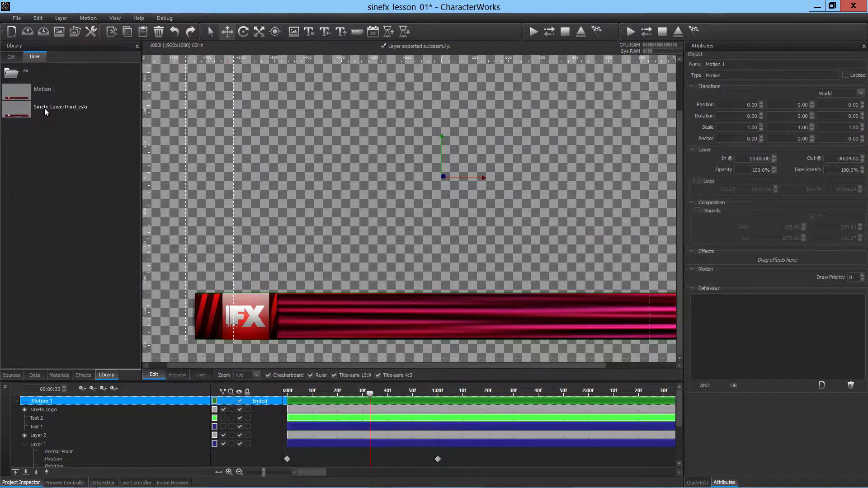
Step: Rename the Motion 1 entry in the user library as sfx_lesson1
click(44, 91)
right_click(43, 91)
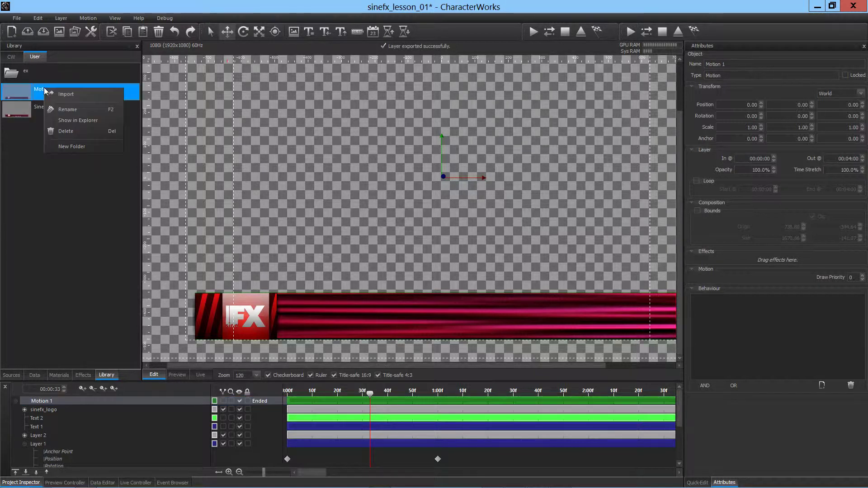
click(76, 113)
text(s)
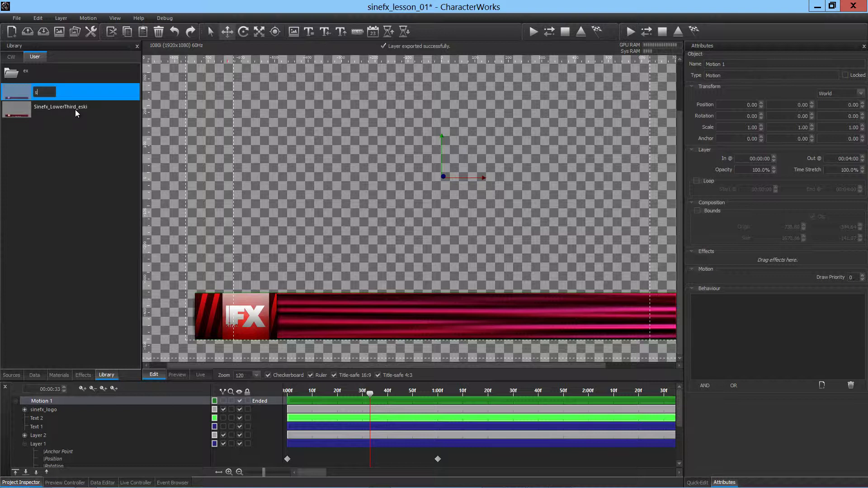
text(fx_lesson1)
key(Return)
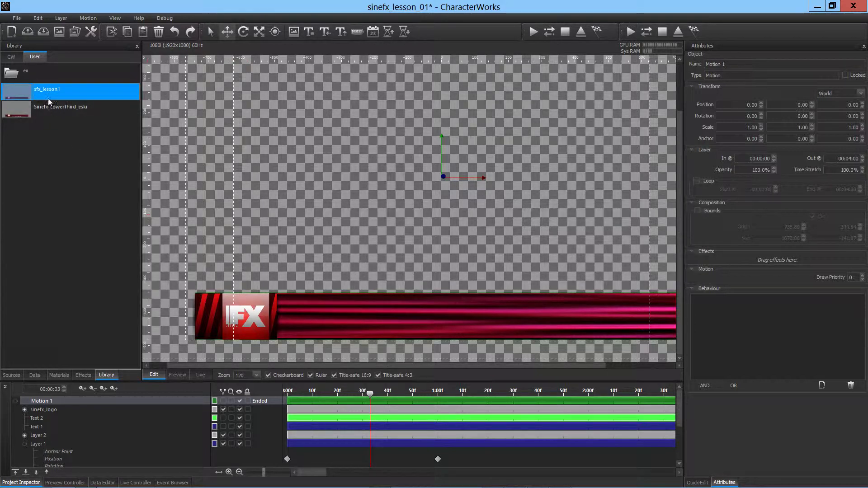
Step: Create a new project, discarding the changes to the current one, and glance at its preview
click(17, 18)
click(21, 29)
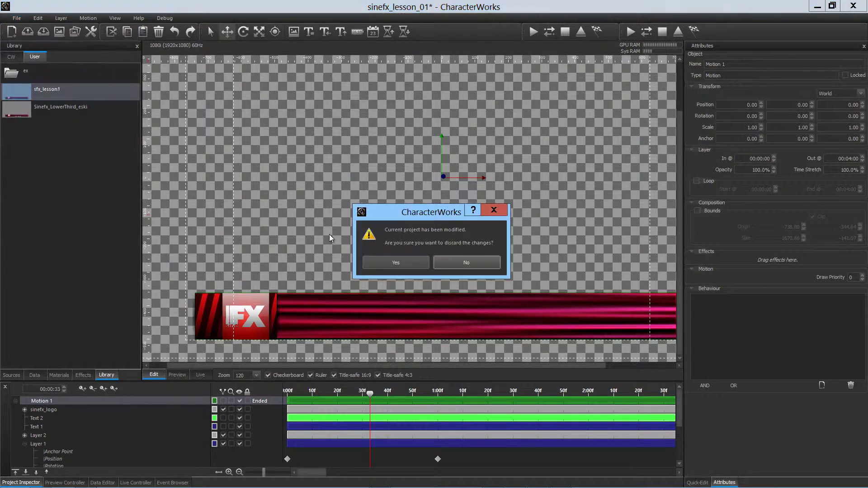
click(395, 263)
click(436, 270)
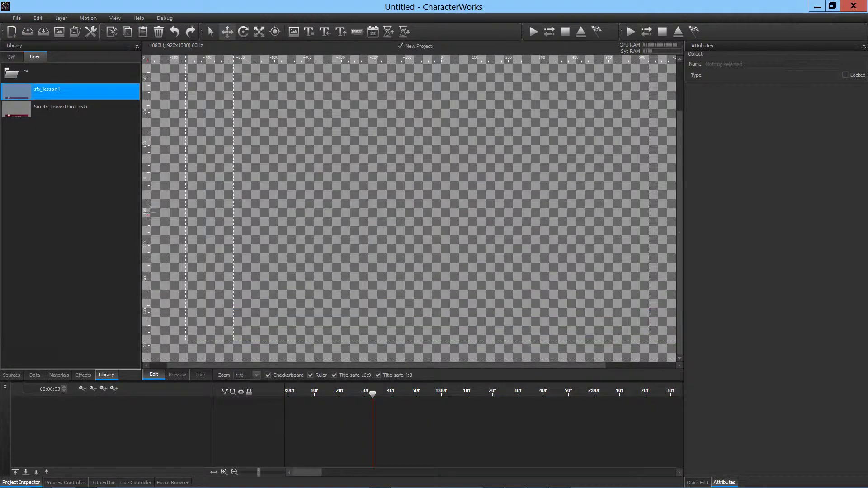
click(119, 267)
click(171, 375)
click(153, 375)
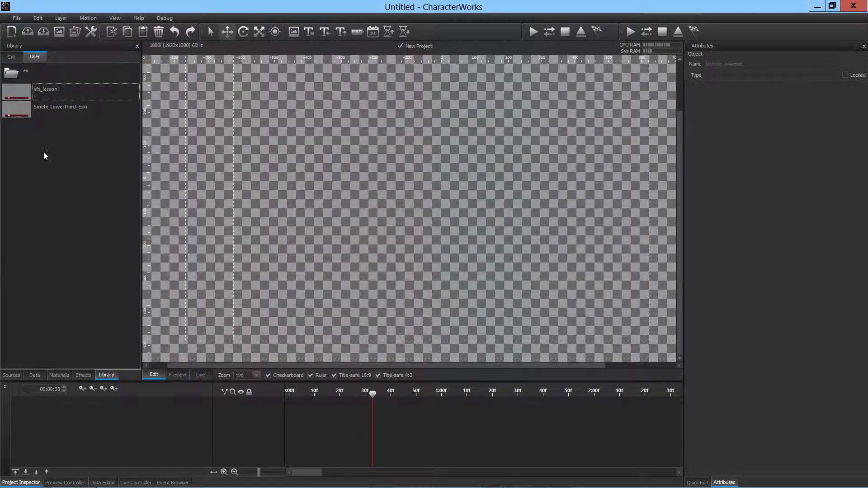
Step: Import sfx_lesson1 from the user library into the new project and scrub to 00:01:35 to check its animation
right_click(18, 92)
click(34, 99)
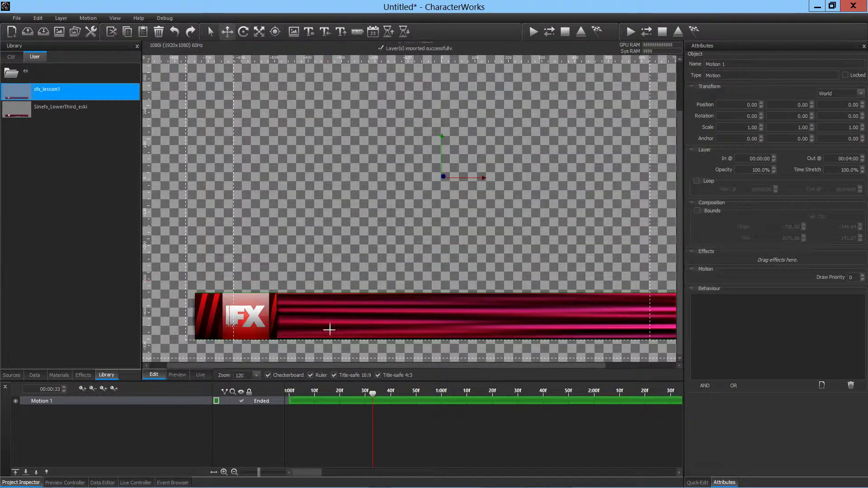
drag(373, 397, 530, 395)
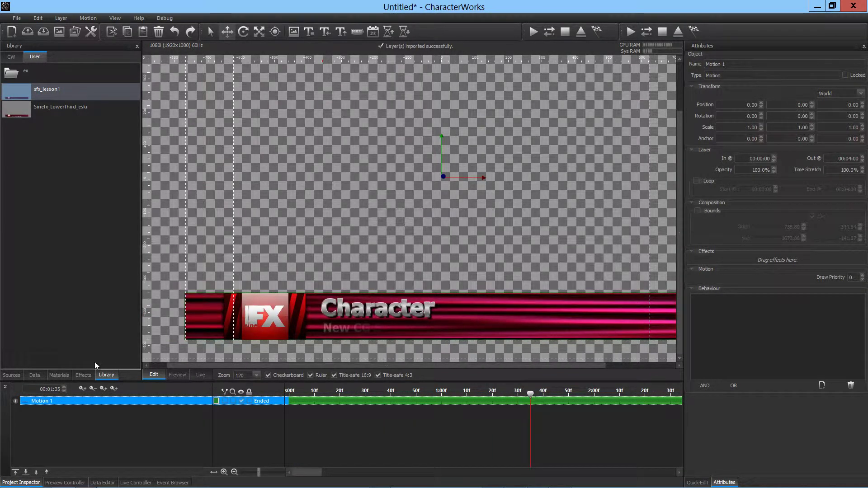
Step: Expand Motion 1 to show its layers and play it in the preview
click(15, 401)
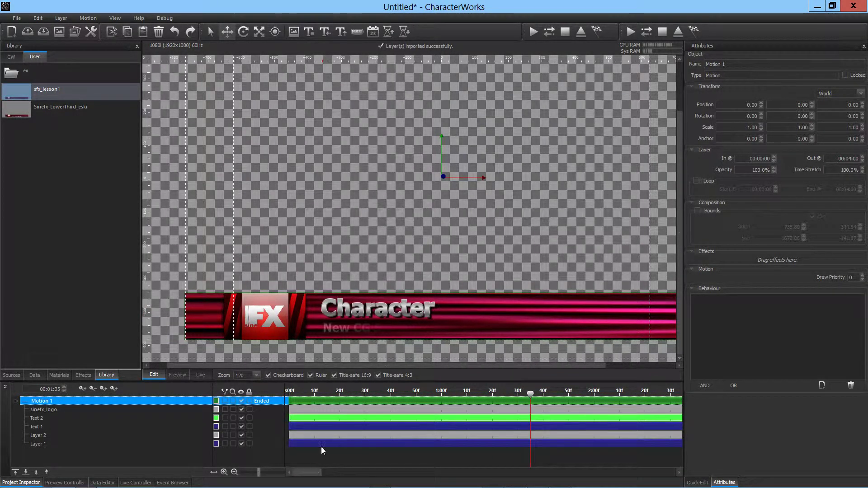
click(177, 375)
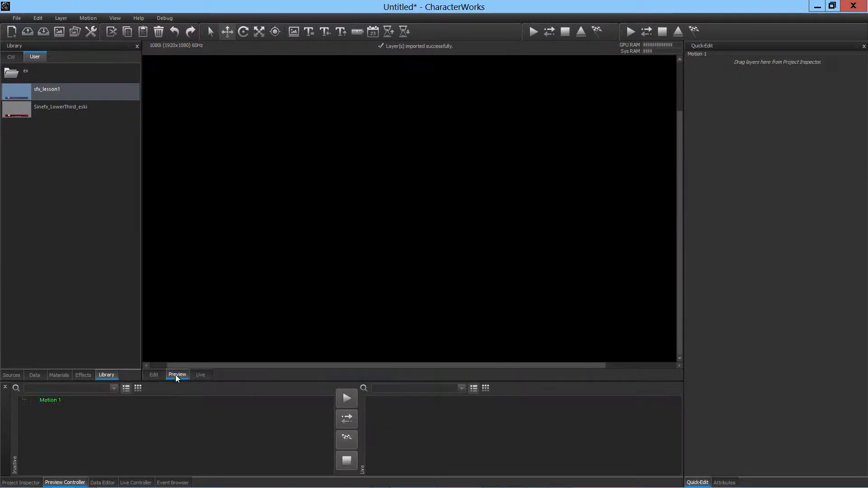
click(178, 397)
click(347, 400)
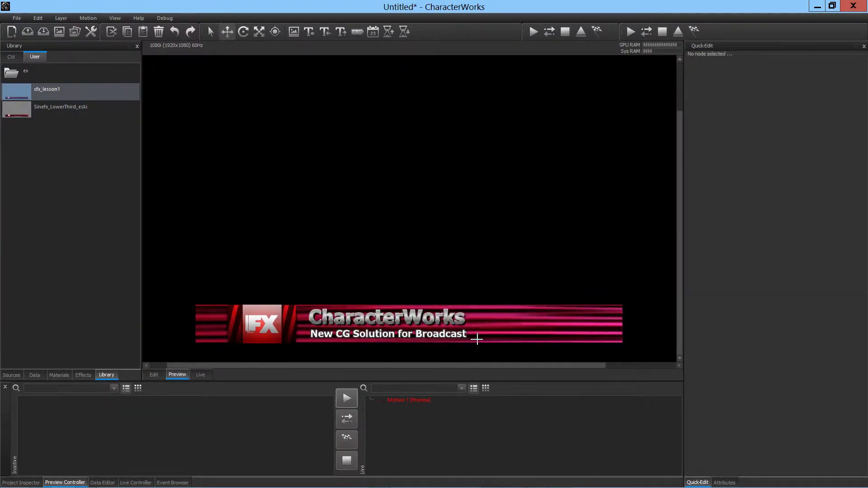
Step: Return to editing, scrub through Motion 1's full duration and park the playhead at 00:01:59
click(154, 375)
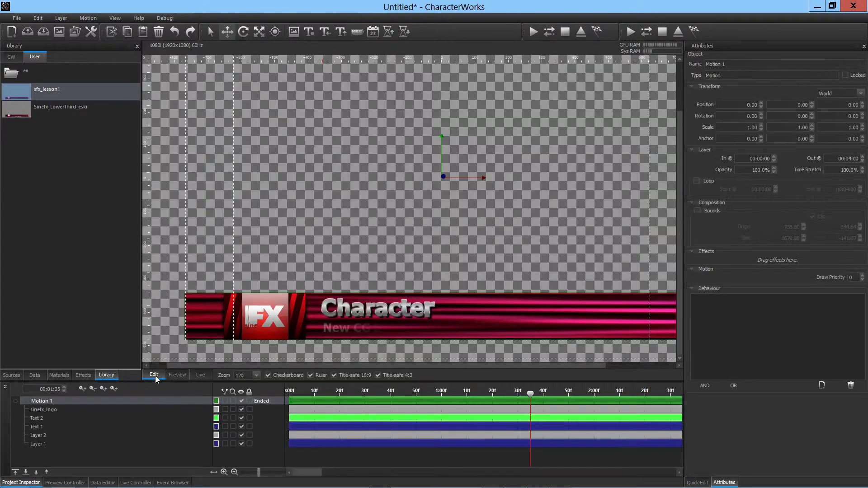
drag(259, 475, 248, 476)
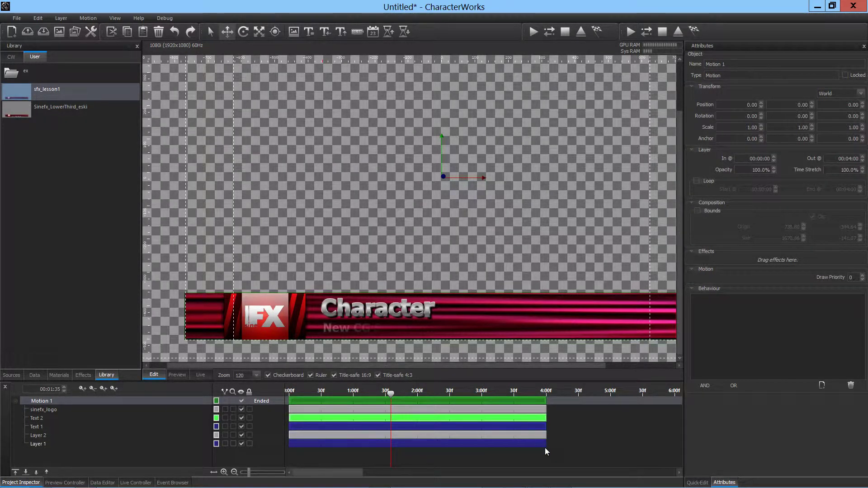
drag(392, 393, 428, 394)
click(489, 401)
drag(489, 392, 418, 417)
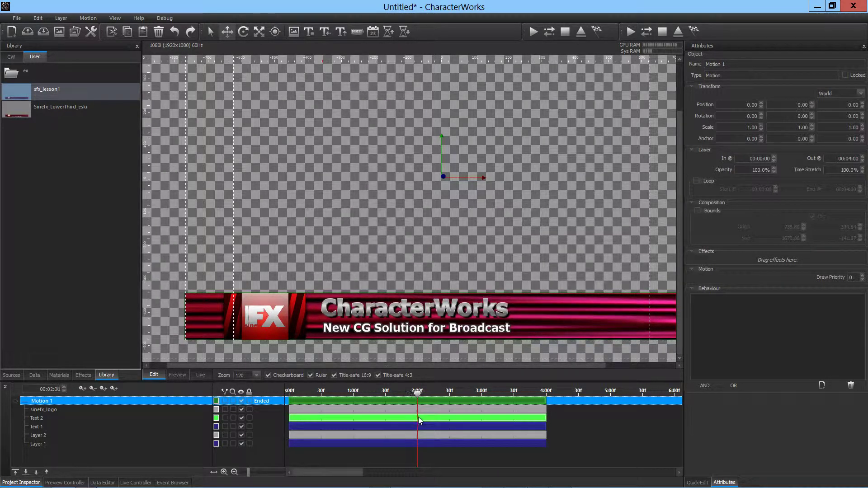
mouse_move(418, 416)
mouse_down()
mouse_move(548, 435)
mouse_move(362, 420)
mouse_move(417, 427)
mouse_up()
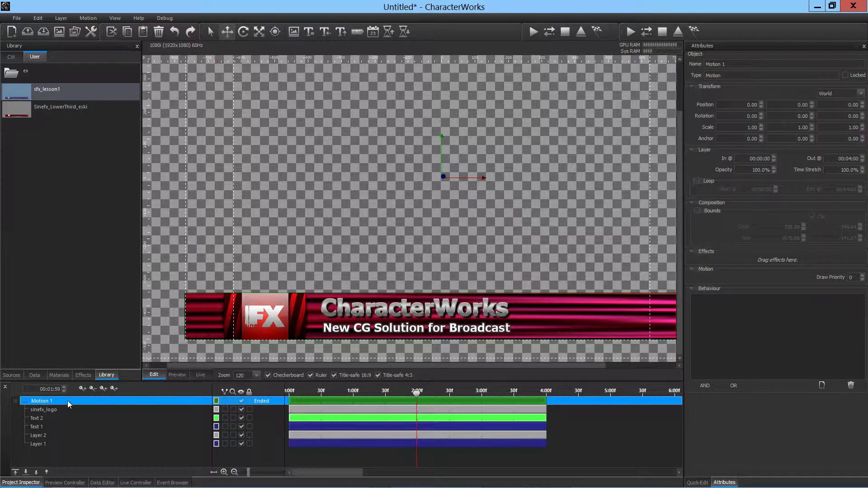
Step: Enable looping on Motion 1 from 00:02:00 to 00:02:01 and place the playhead at 00:02:00
click(697, 182)
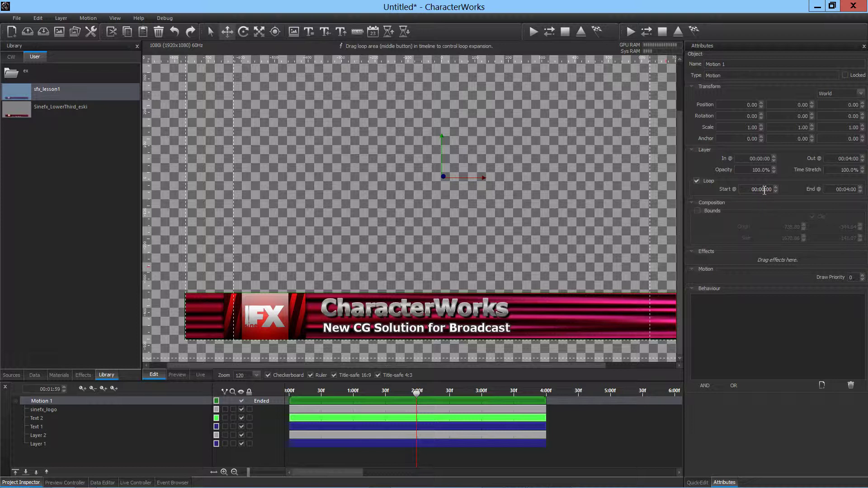
key(Tab)
click(851, 190)
key(Tab)
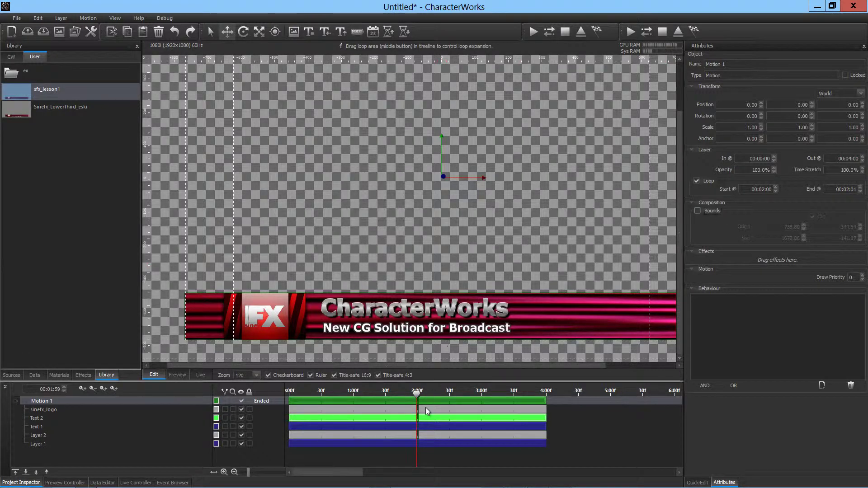
scroll(403, 421, up, 2)
scroll(409, 434, up, 2)
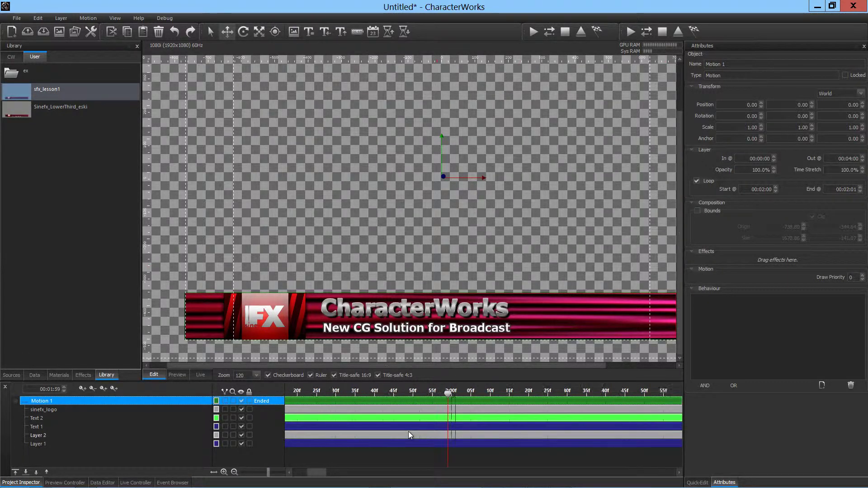
drag(449, 394, 459, 396)
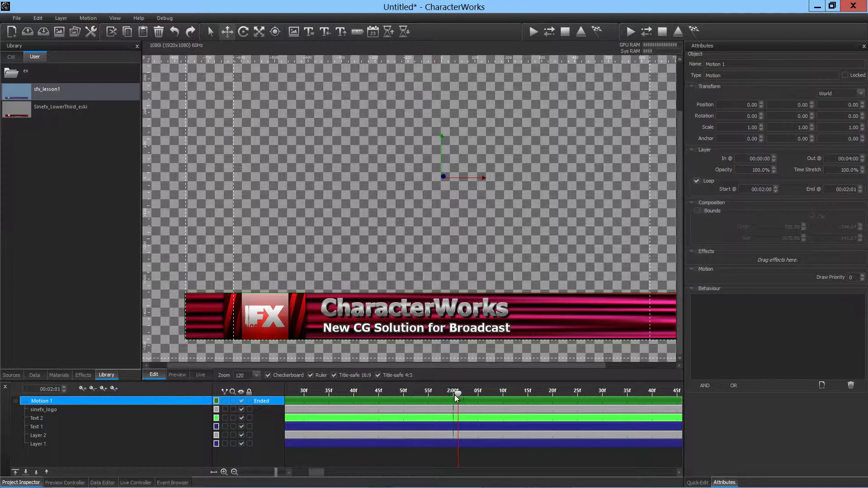
key(Left)
Step: Play the looping Motion 1 in the preview and trigger its finish to check how it plays out
click(178, 376)
click(193, 400)
click(348, 403)
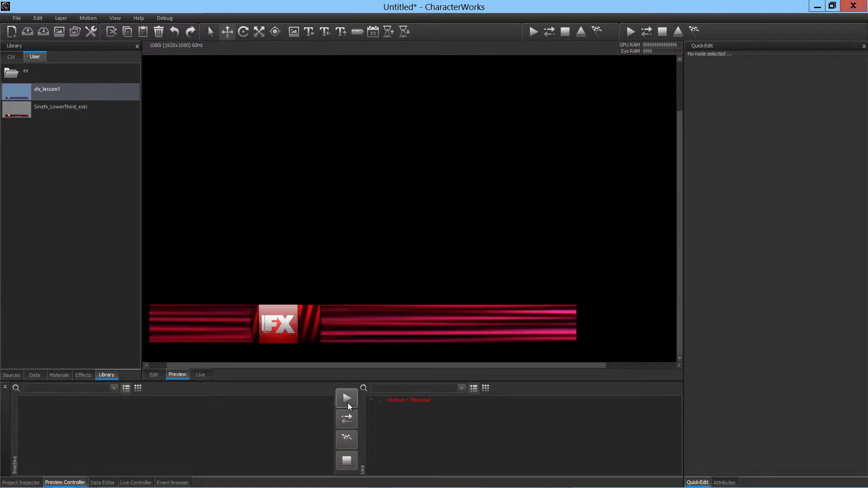
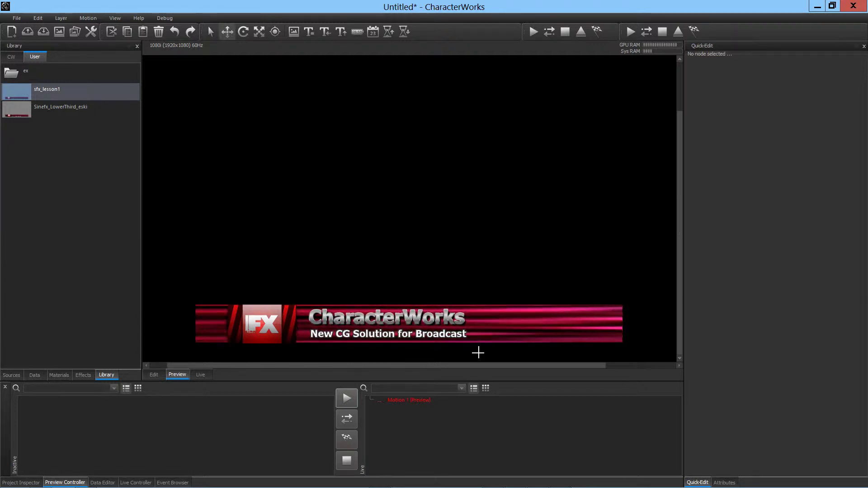
click(431, 401)
click(352, 440)
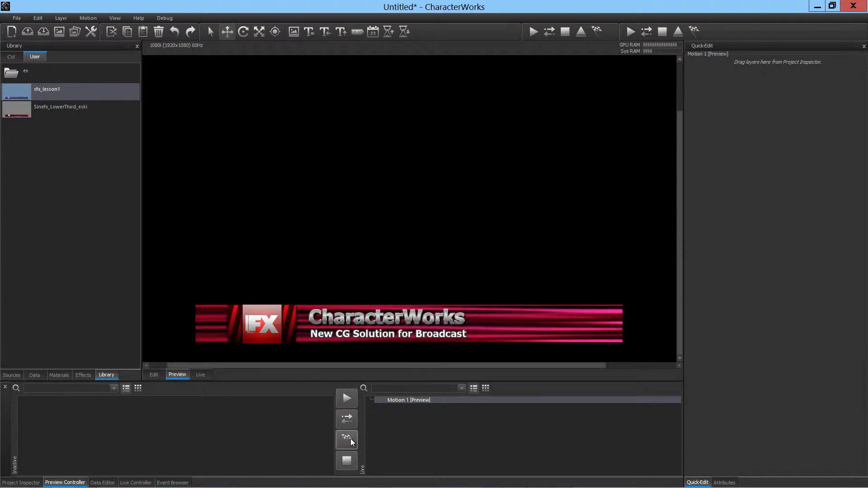
Step: Return to editing and extend the end of Motion 1's loop region to 00:03:00
click(154, 374)
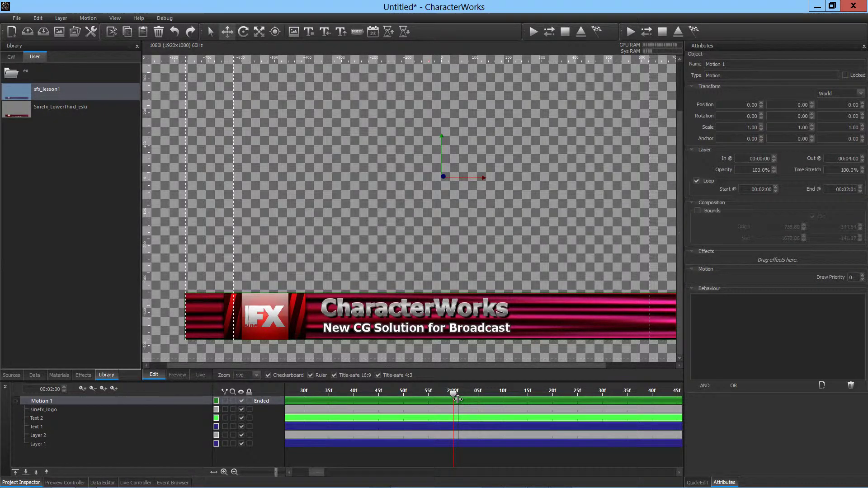
mouse_move(460, 403)
mouse_down()
mouse_move(571, 419)
mouse_move(502, 419)
mouse_move(619, 421)
mouse_move(525, 425)
mouse_move(648, 427)
mouse_move(498, 423)
mouse_up()
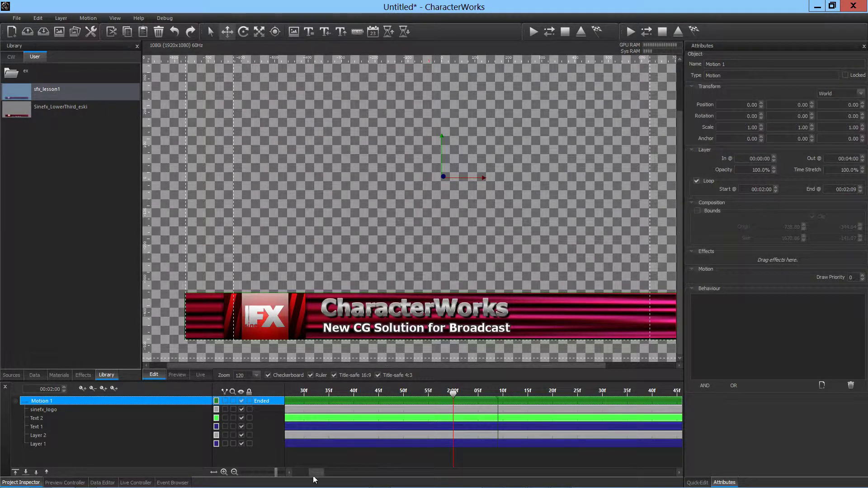
drag(273, 473, 259, 472)
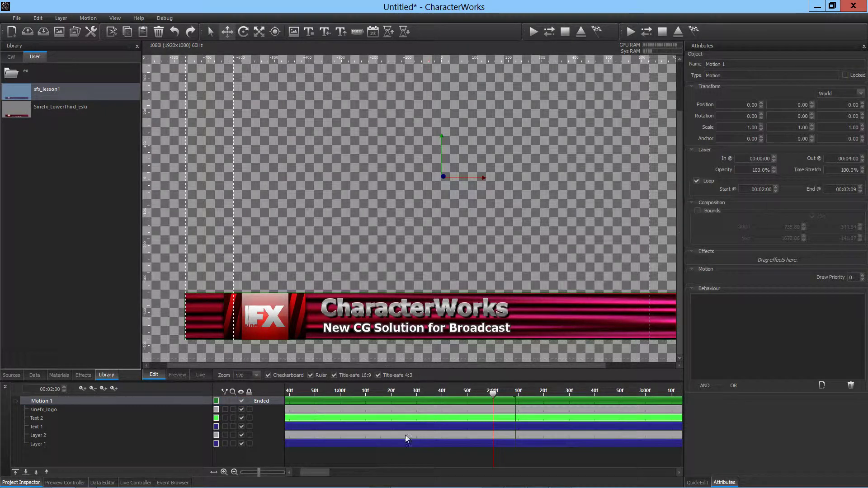
drag(515, 400, 646, 448)
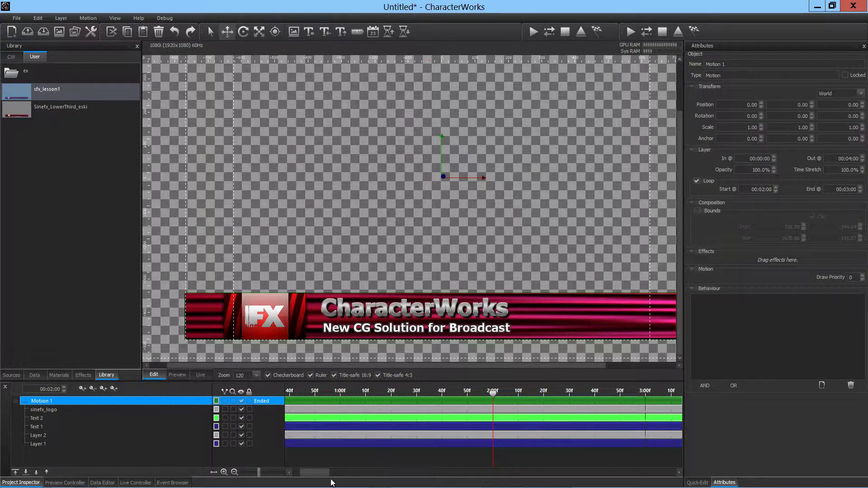
mouse_move(319, 472)
mouse_down()
mouse_move(310, 472)
mouse_move(327, 479)
mouse_up()
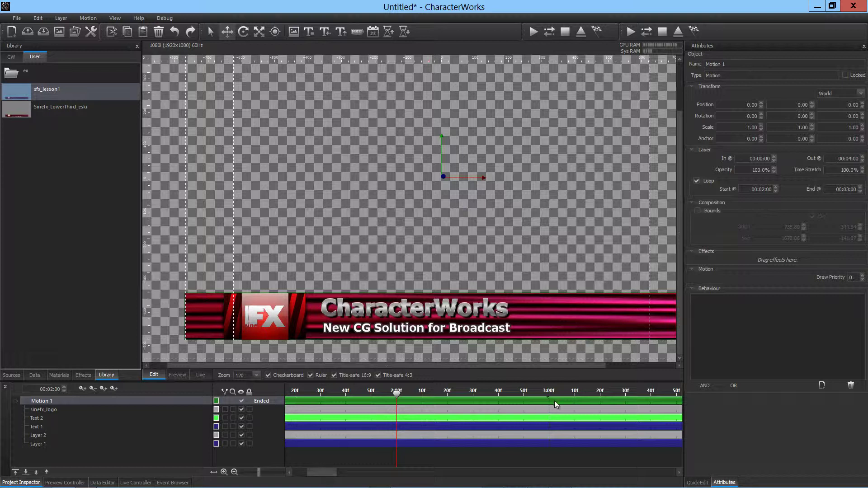
drag(329, 474, 343, 476)
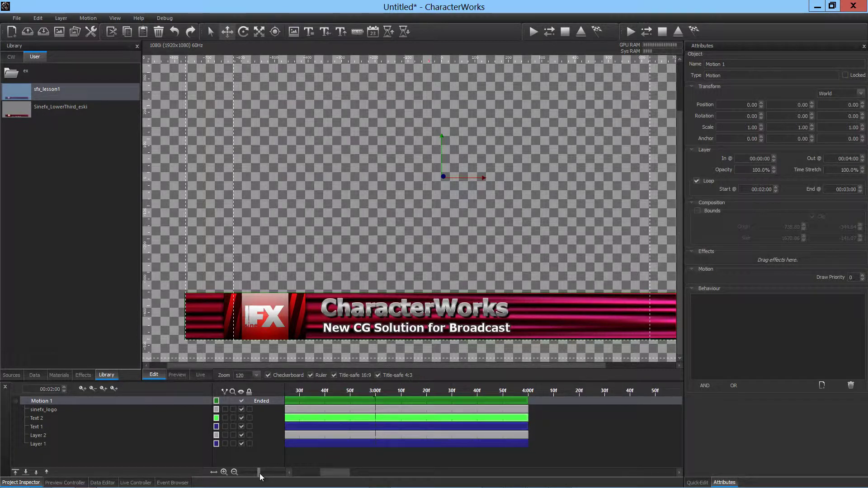
drag(260, 477, 247, 474)
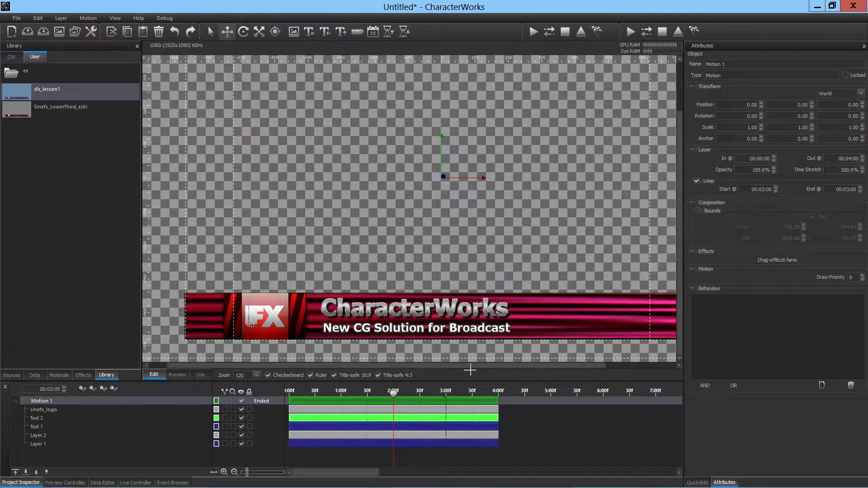
Step: Add position and rotation keyframes to the sinefx_logo layer at 00:03:01, just after the loop region
click(451, 402)
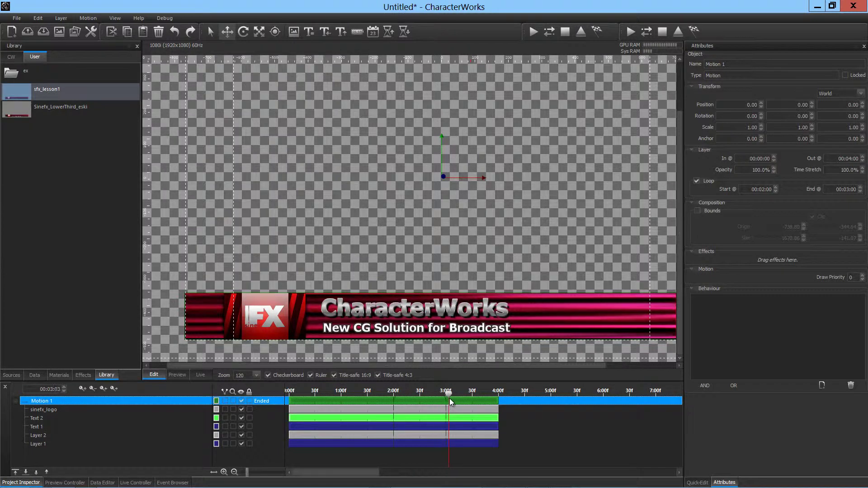
drag(450, 402, 446, 393)
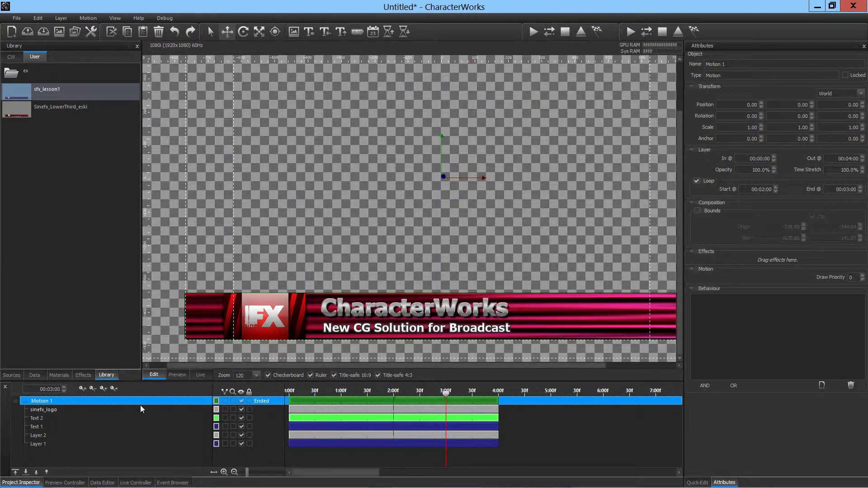
click(64, 387)
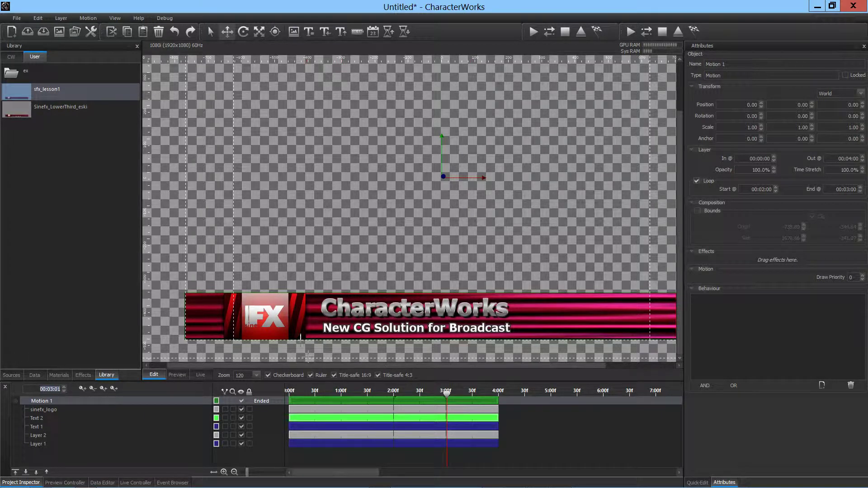
click(163, 412)
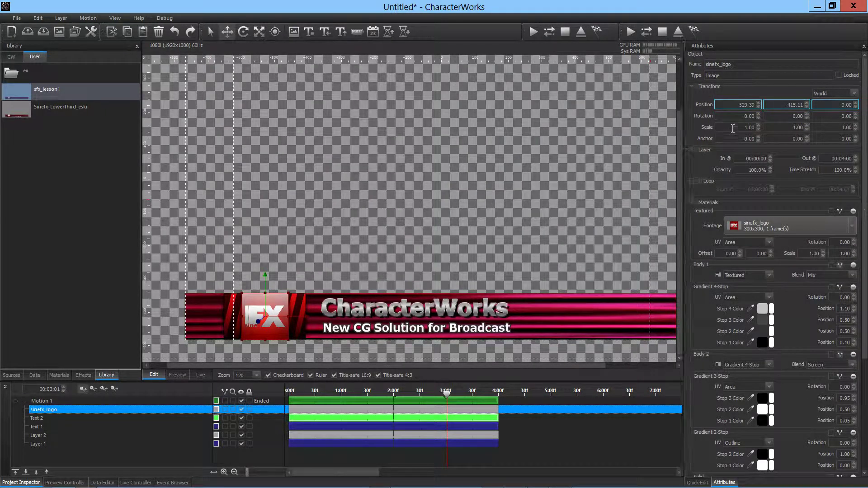
click(734, 106)
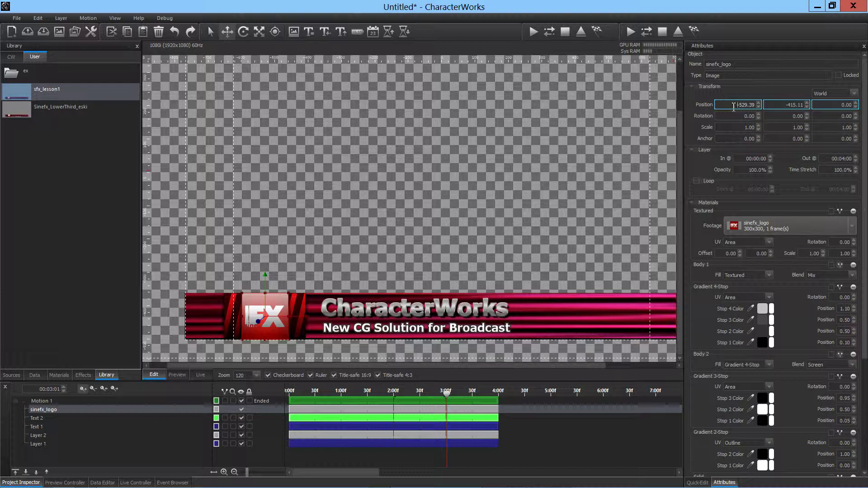
double_click(733, 106)
double_click(735, 116)
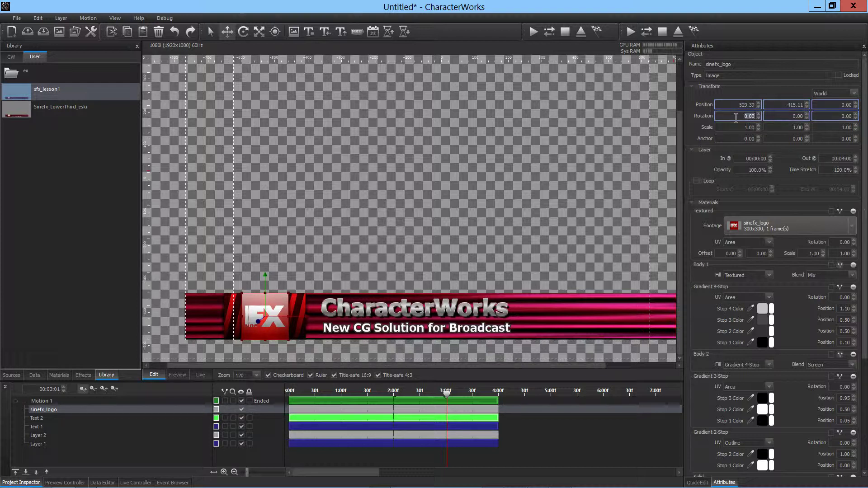
Step: Add position and rotation keyframes to the Text 2 layer at 00:03:01
click(68, 418)
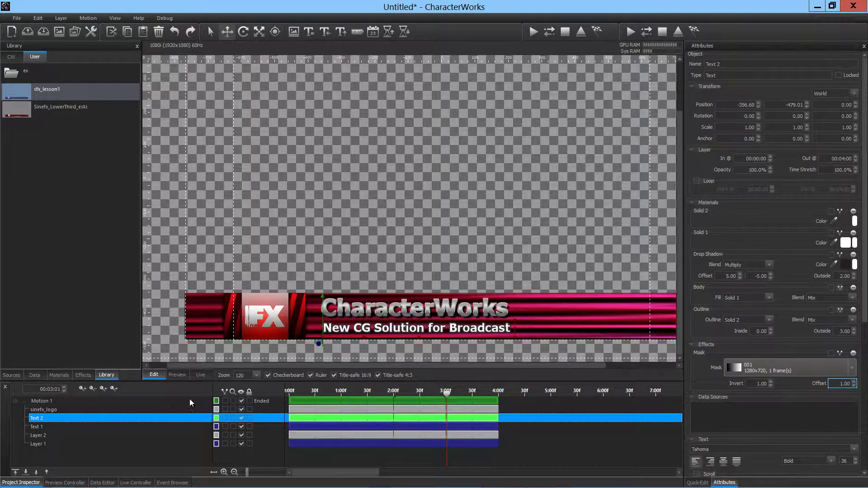
click(84, 390)
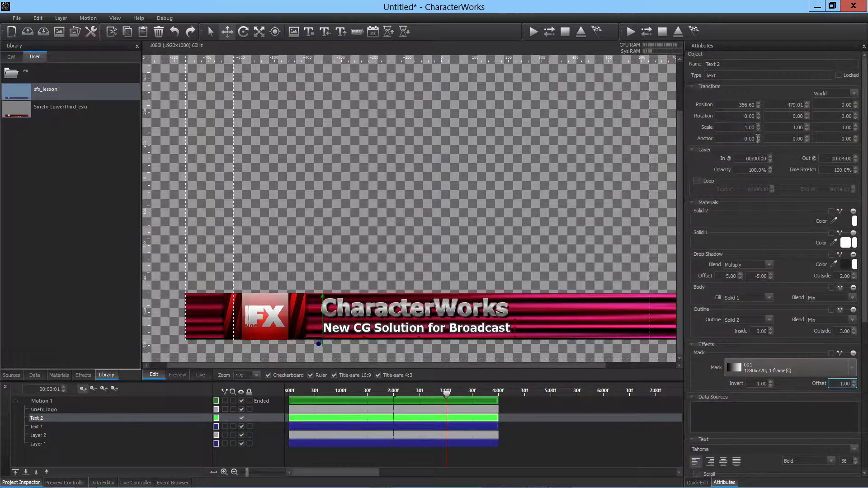
click(740, 105)
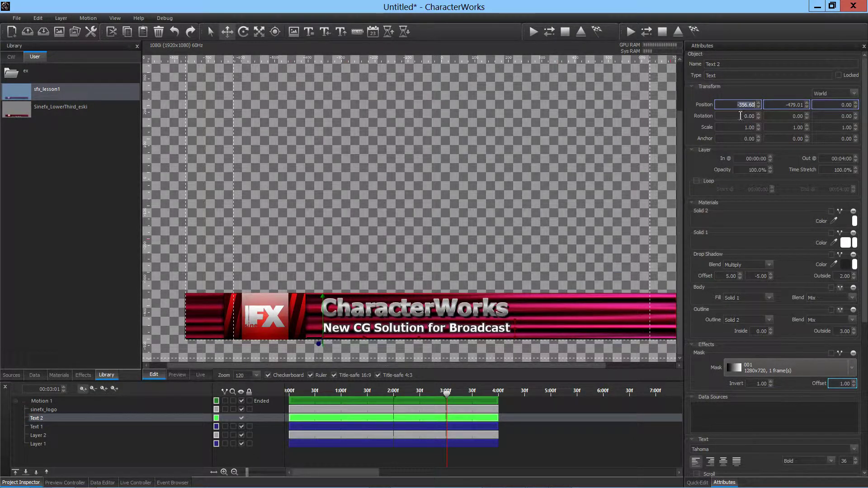
click(740, 116)
text(1)
key(Return)
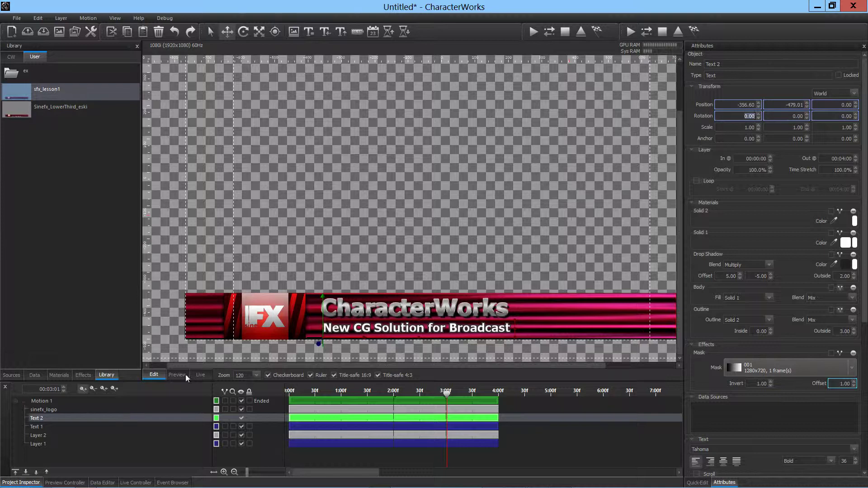
Step: Add position and rotation keyframes to the Text 1 layer at 00:03:01
click(122, 428)
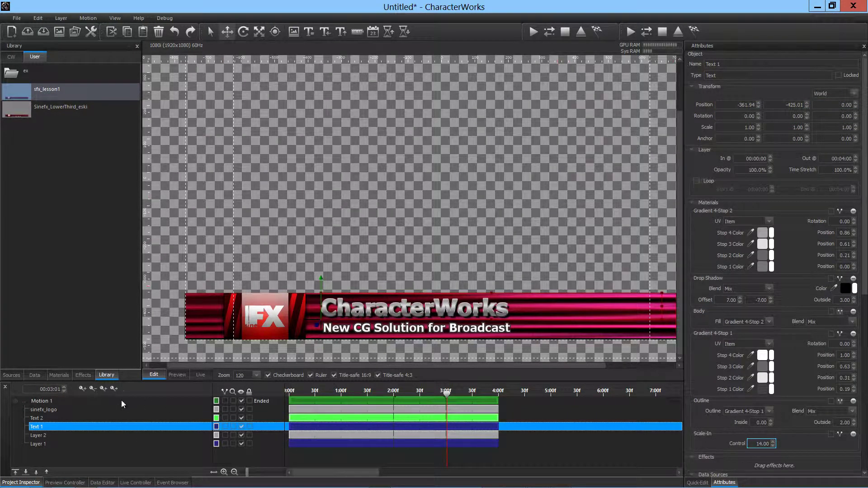
click(736, 107)
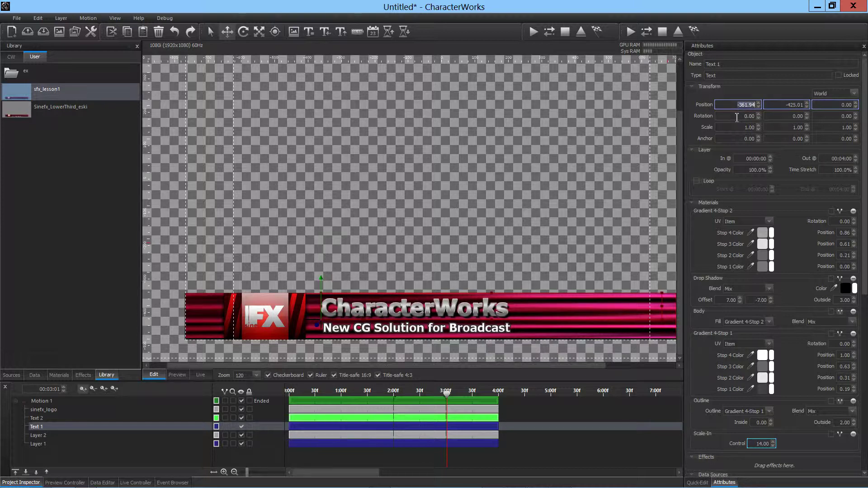
click(737, 117)
text(1)
key(Return)
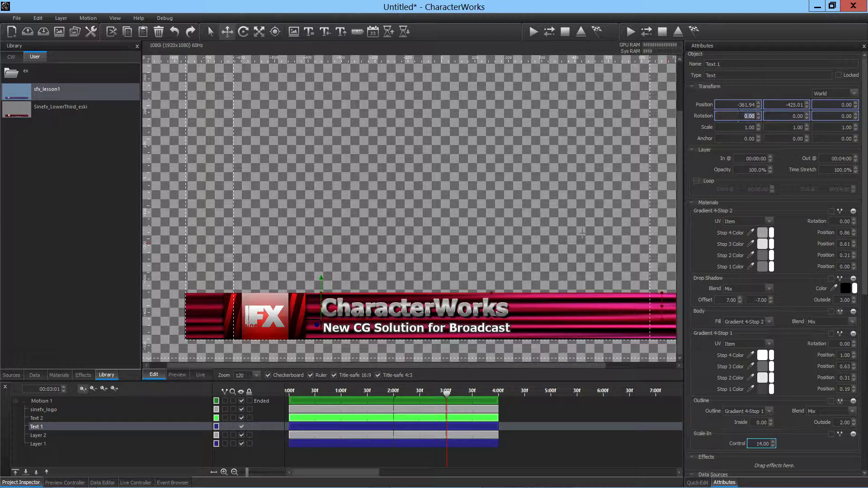
Step: Add position and rotation keyframes to the Layer 2 layer at 00:03:01
click(154, 435)
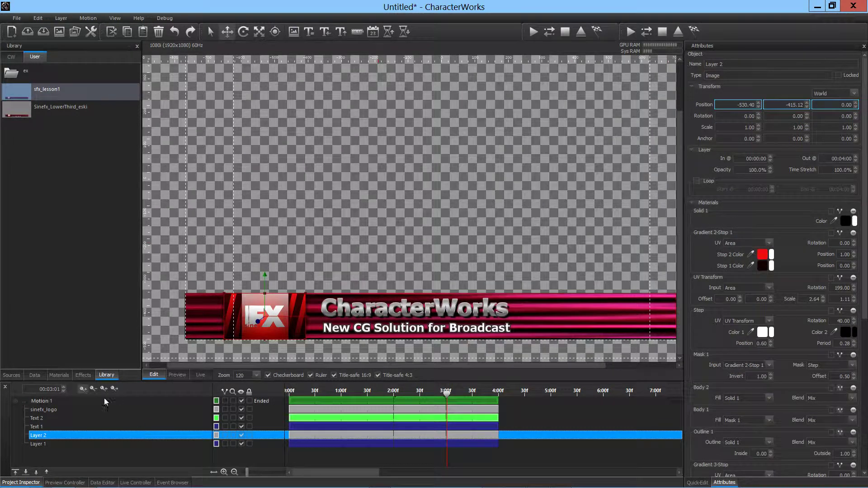
click(744, 105)
click(739, 116)
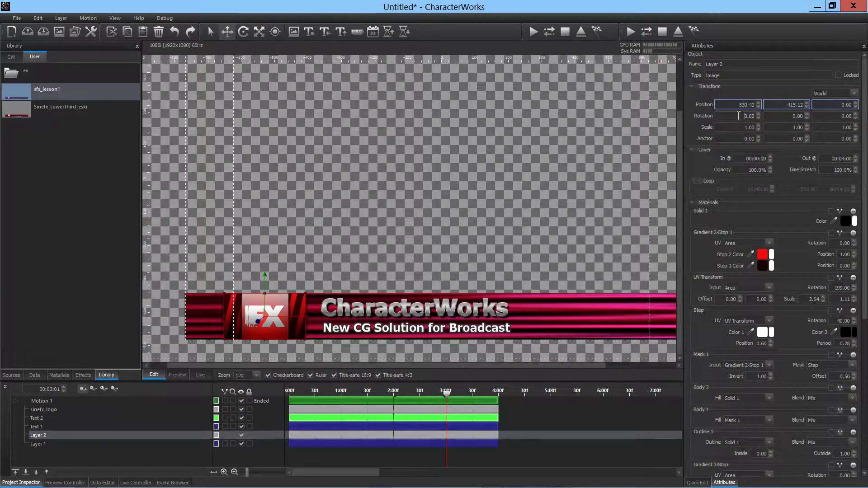
text(1)
key(Return)
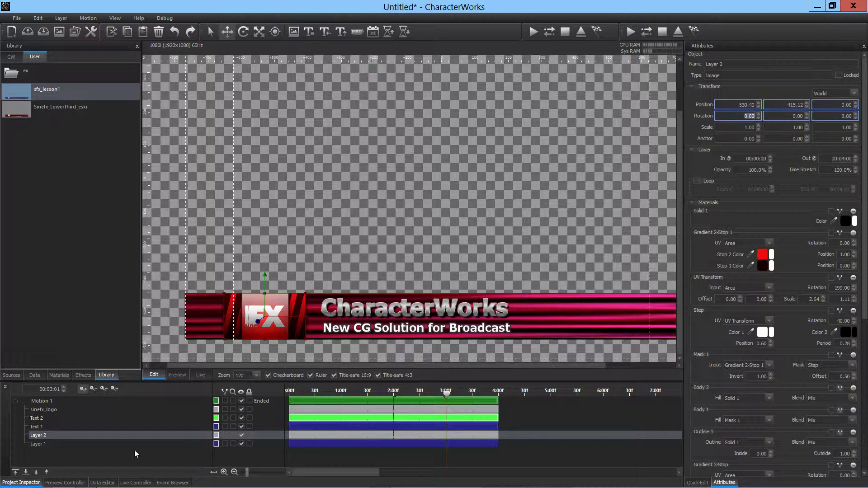
Step: Add position and rotation keyframes to the Layer 1 layer at 00:03:01
click(135, 444)
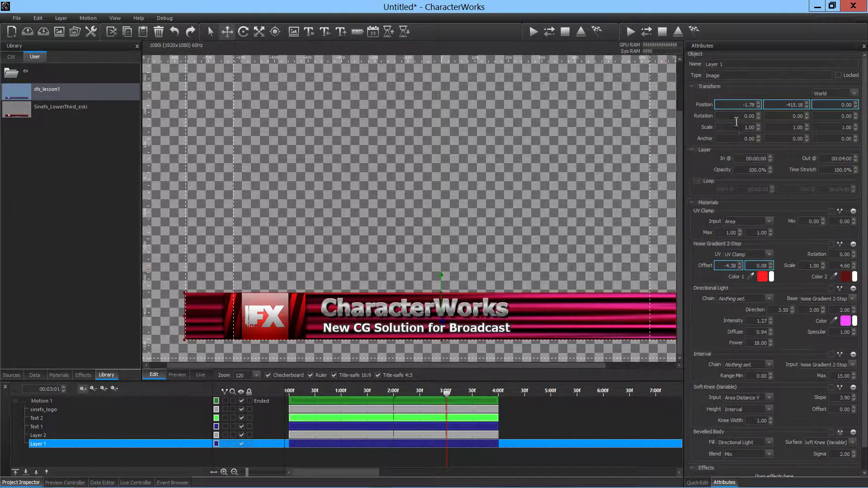
click(736, 107)
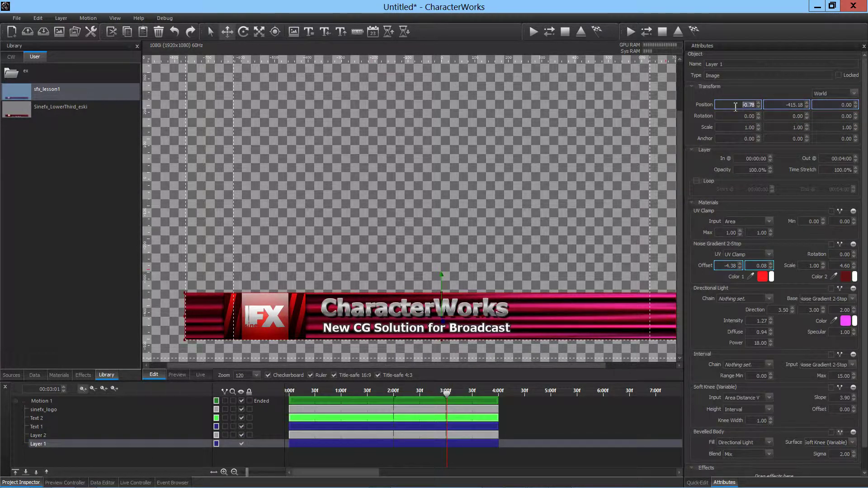
scroll(738, 118, up, 1)
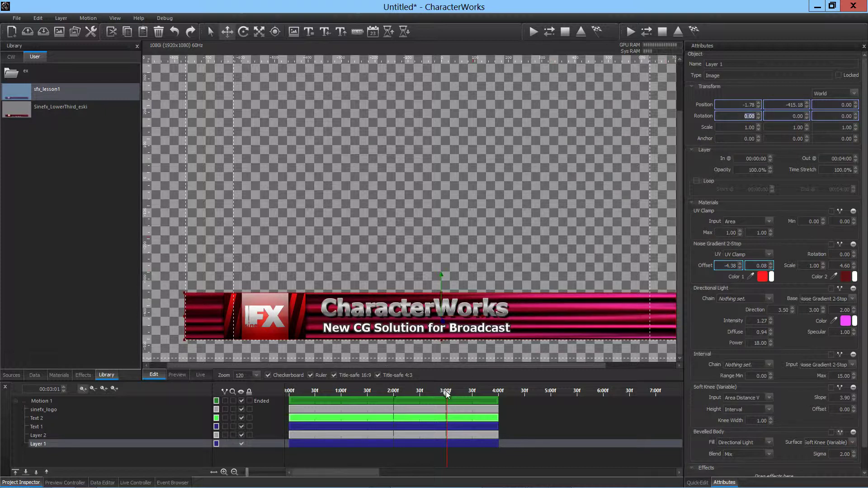
Step: Go to 00:03:59 and raise the Layer 1 bar to a Y position of about -203
drag(447, 395, 497, 397)
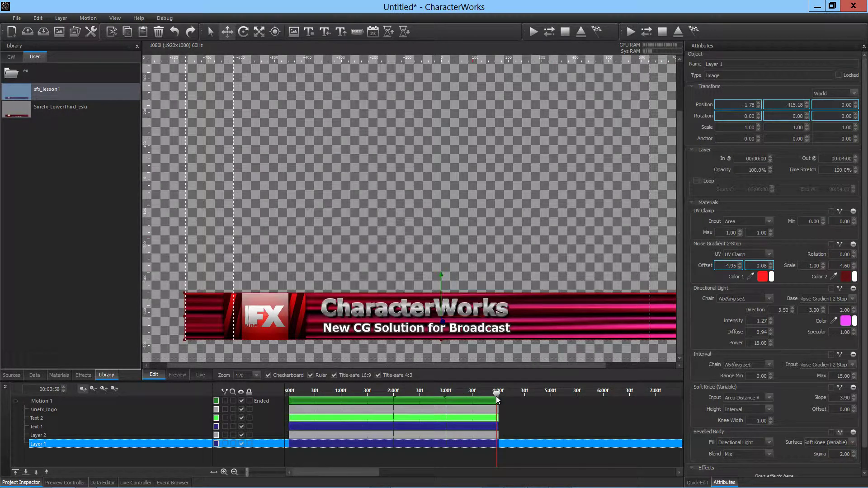
click(65, 387)
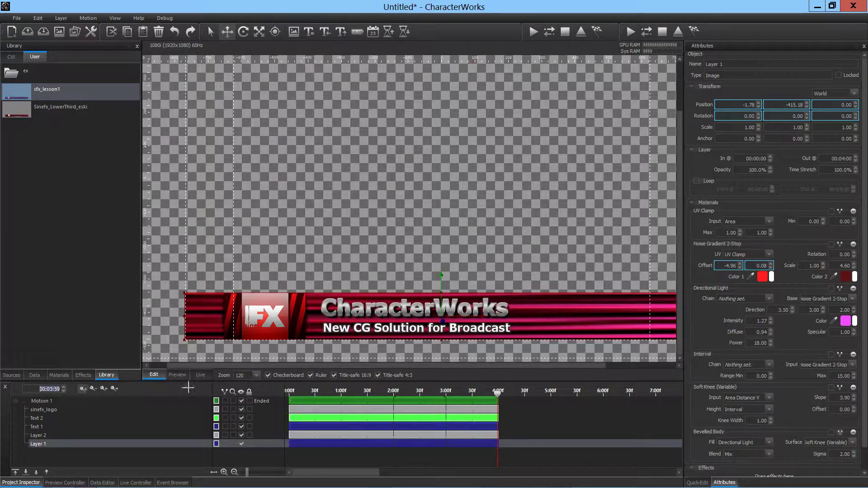
scroll(348, 321, down, 2)
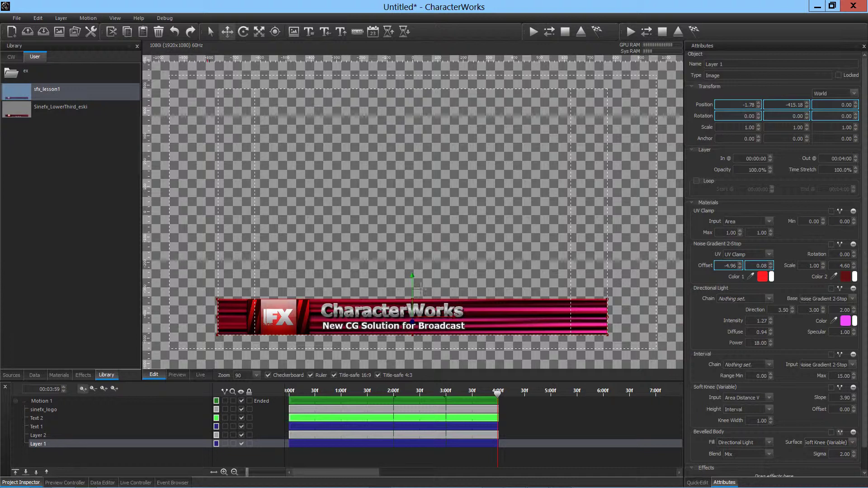
drag(413, 289, 392, 222)
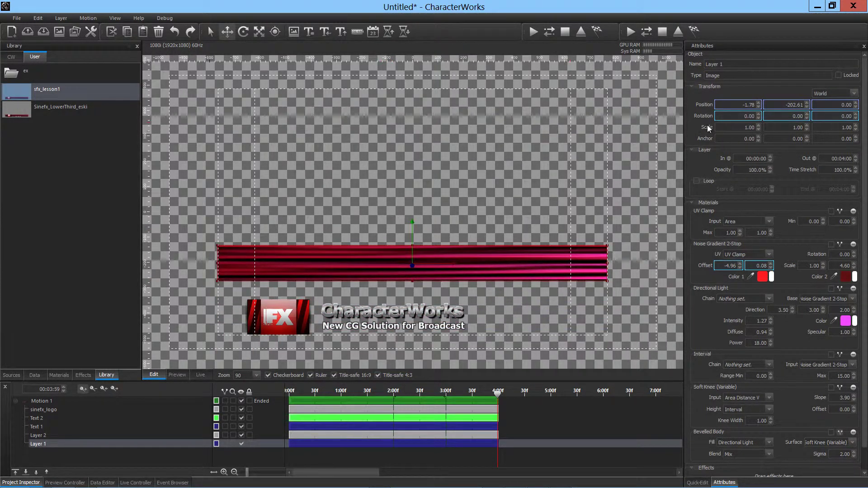
Step: Set Layer 1's rotation at 00:03:59 to -50, -20 and -30 on X, Y and Z
click(730, 116)
text(-10)
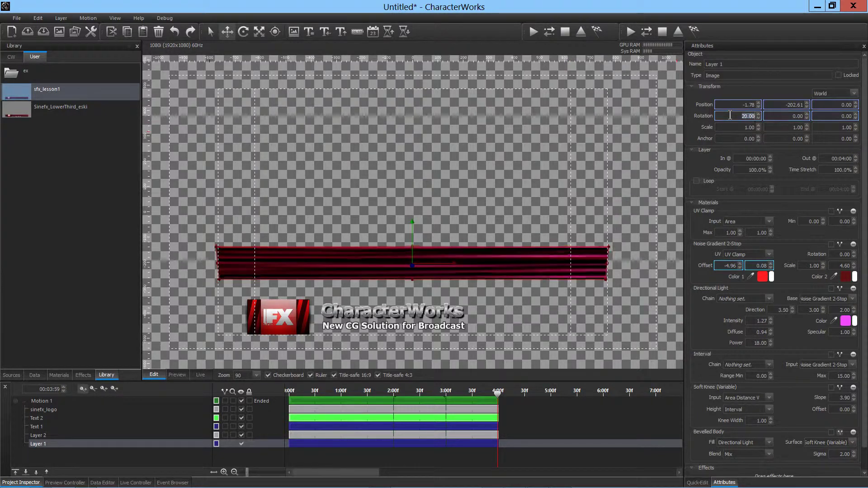
key(Return)
click(776, 116)
text(20)
key(Return)
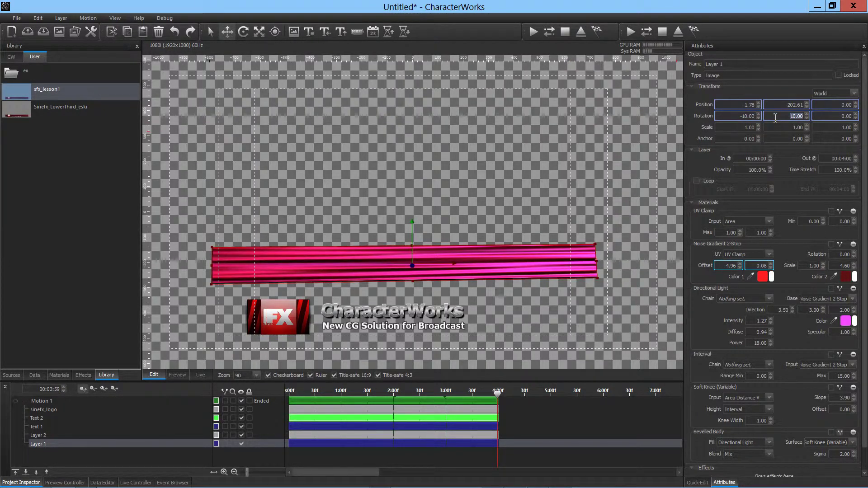
text(0)
key(Return)
drag(774, 118, 747, 119)
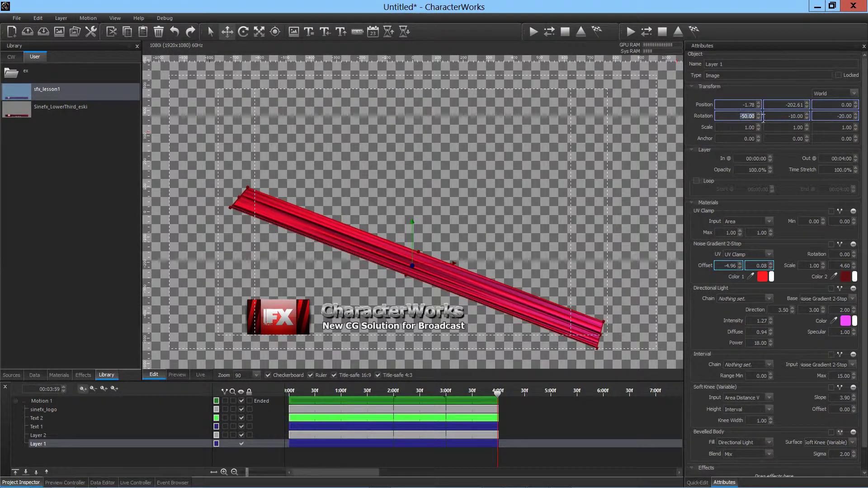
drag(791, 118, 833, 115)
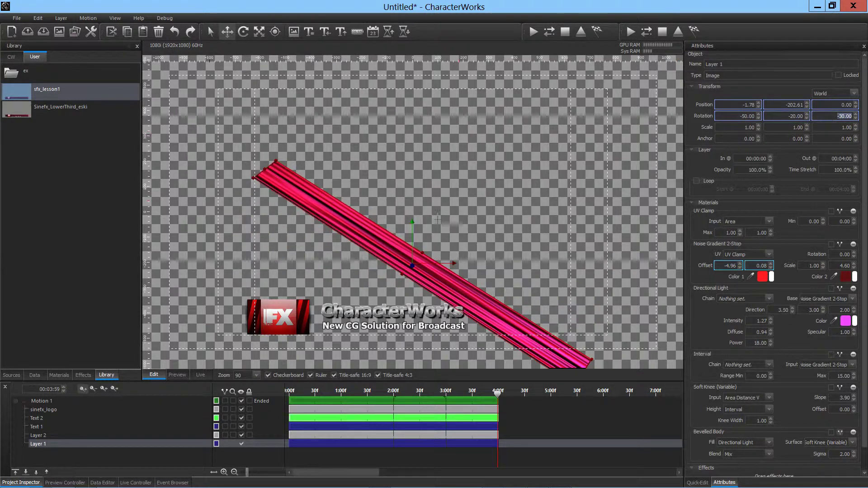
Step: Move the tilted Layer 1 bar down below the frame to a Y position of about -1099
drag(412, 240, 428, 444)
scroll(423, 311, down, 5)
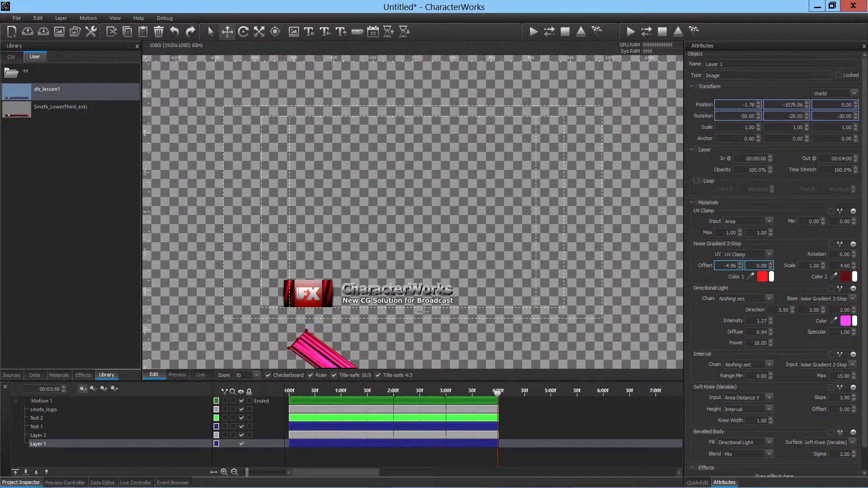
drag(412, 296, 413, 300)
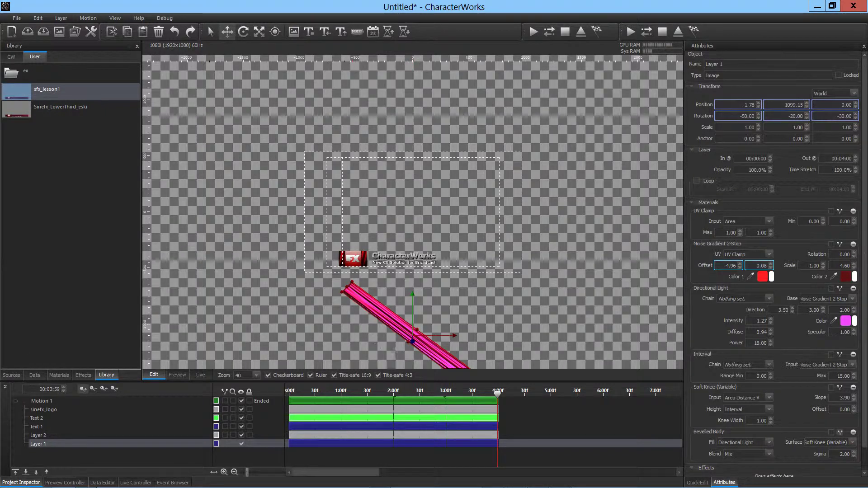
Step: Move Layer 2 below the frame to a Y position of about -989 at 00:03:59 and rotate it freehand in 3D
click(47, 436)
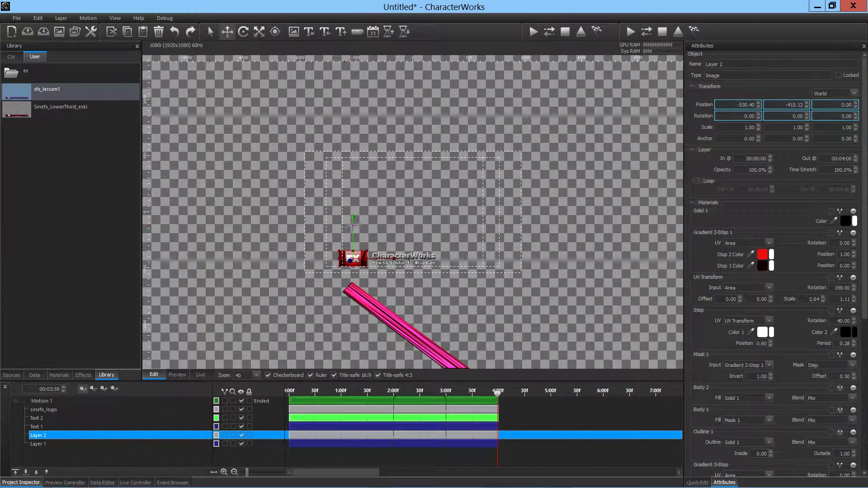
drag(353, 222, 352, 287)
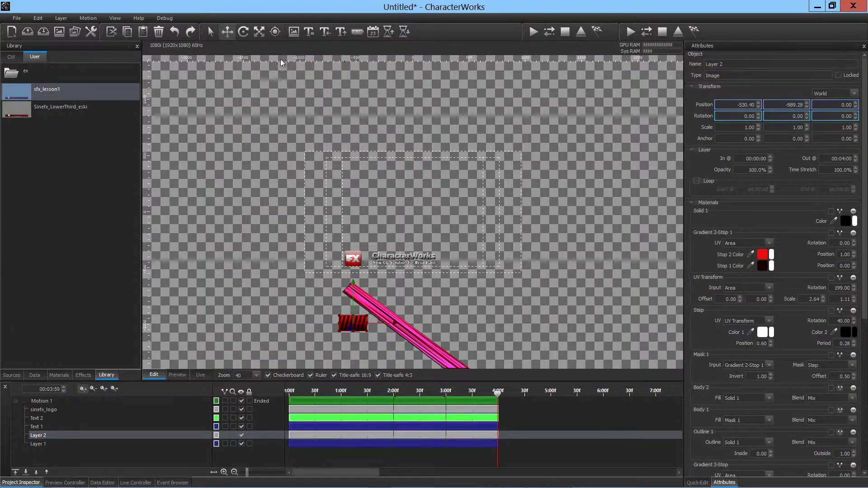
click(243, 31)
mouse_move(345, 310)
mouse_down()
mouse_move(367, 302)
mouse_move(382, 337)
mouse_move(357, 300)
mouse_move(358, 312)
mouse_up()
Step: Rotate the sinefx_logo freehand and move it below the frame onto Layer 2 at 00:03:59
click(353, 258)
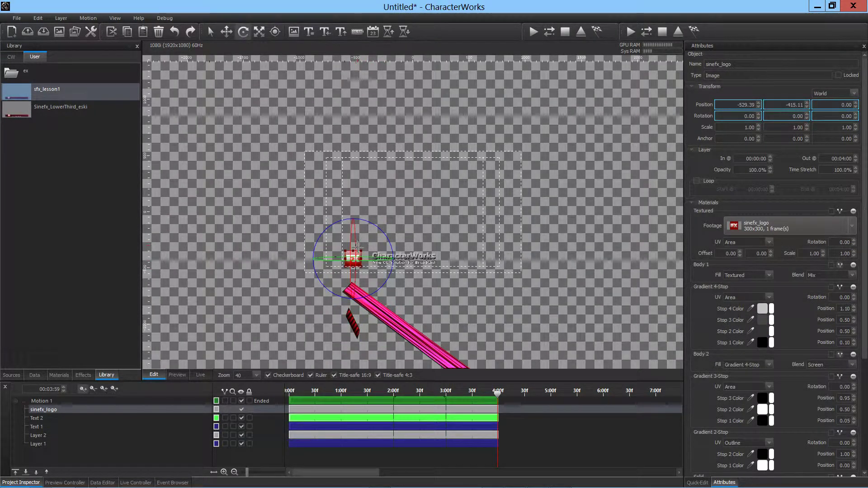
drag(357, 244, 353, 317)
click(227, 31)
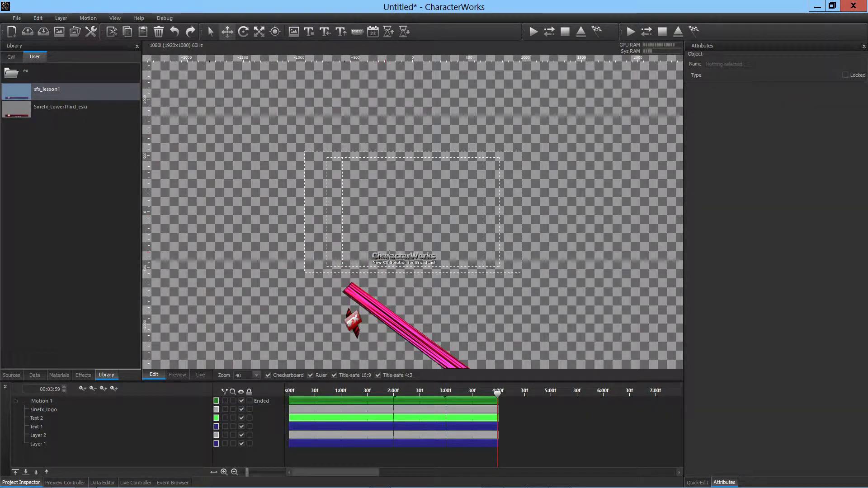
Step: Rotate Text 1 to about -58, 7 and 31 degrees at 00:03:59 and move it straight down below the frame
click(386, 255)
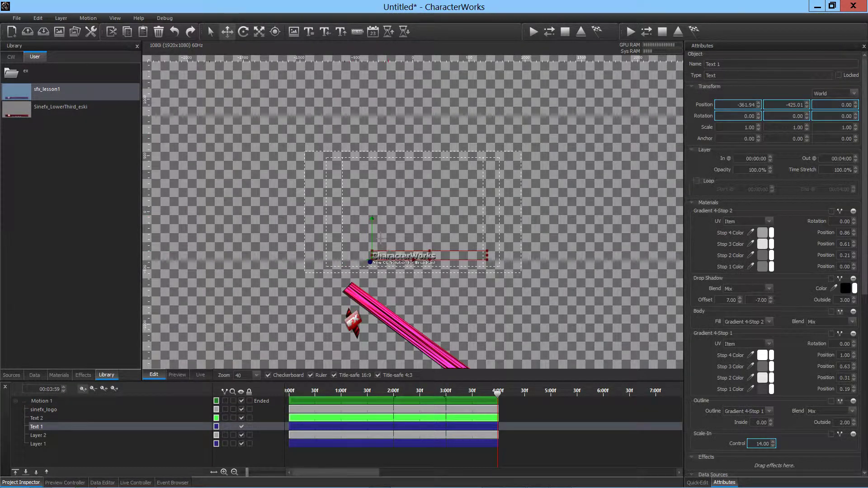
click(244, 31)
drag(389, 225, 360, 239)
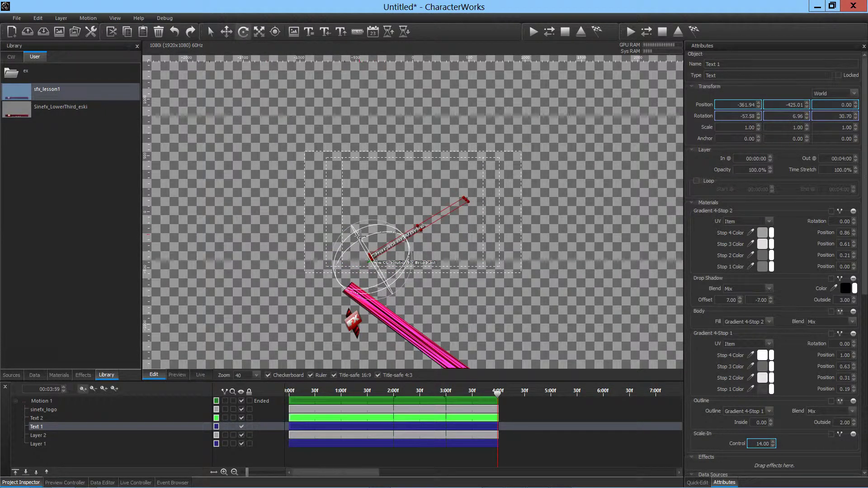
click(225, 34)
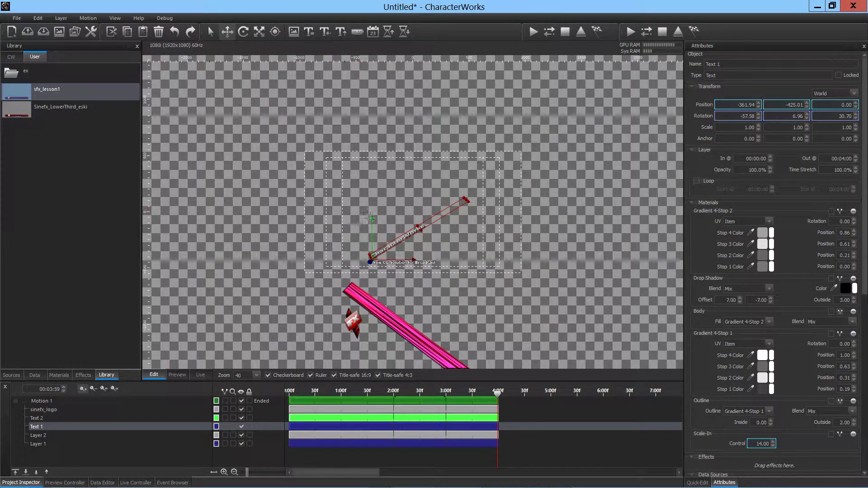
drag(368, 218, 374, 314)
Step: Rotate Text 2 to about -130, 5 and 22 degrees and move it below the frame to Y about -1134
click(375, 263)
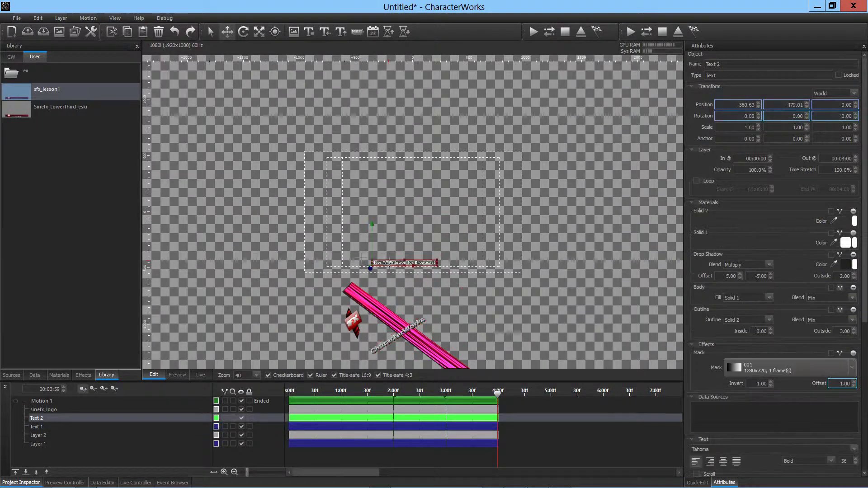
click(243, 31)
drag(382, 225, 371, 285)
click(227, 31)
drag(371, 242, 373, 300)
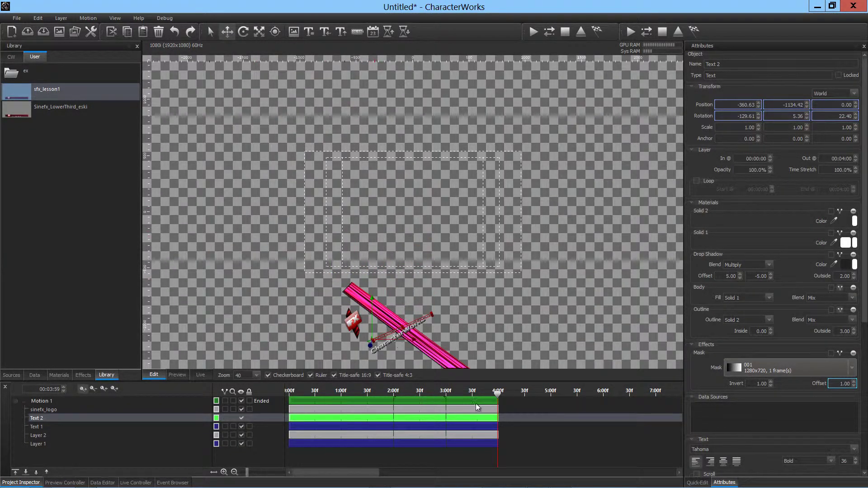
Step: Scrub back through the exit animation, and play Motion 1 in preview through to its finish after the loop
drag(496, 395, 474, 390)
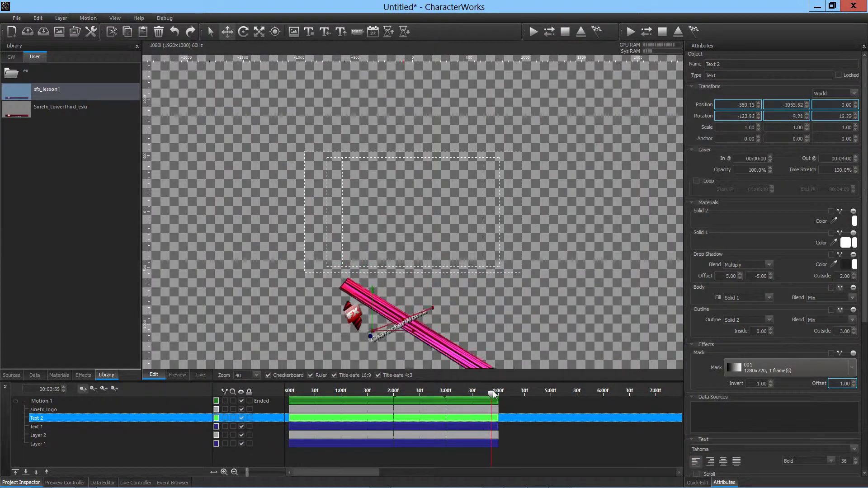
click(444, 388)
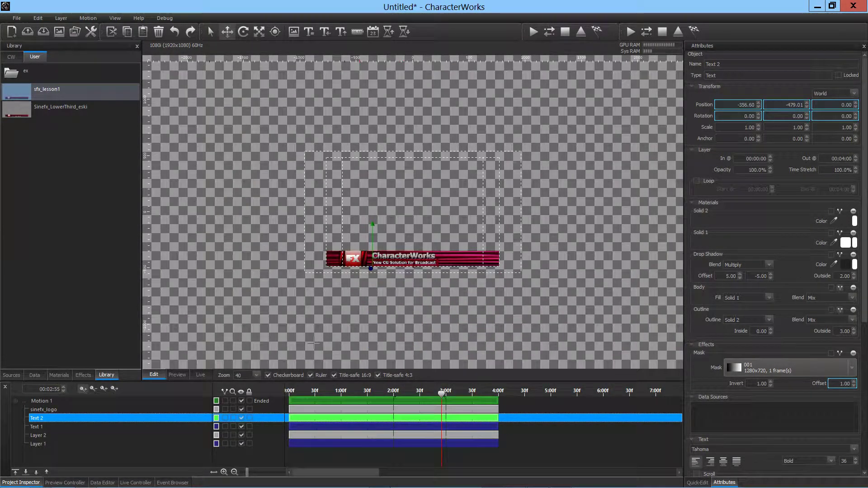
click(177, 375)
click(188, 398)
click(347, 399)
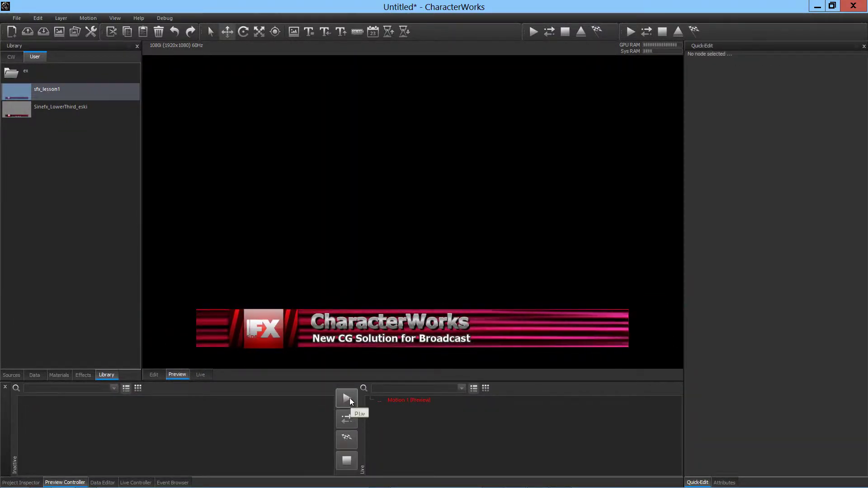
click(389, 401)
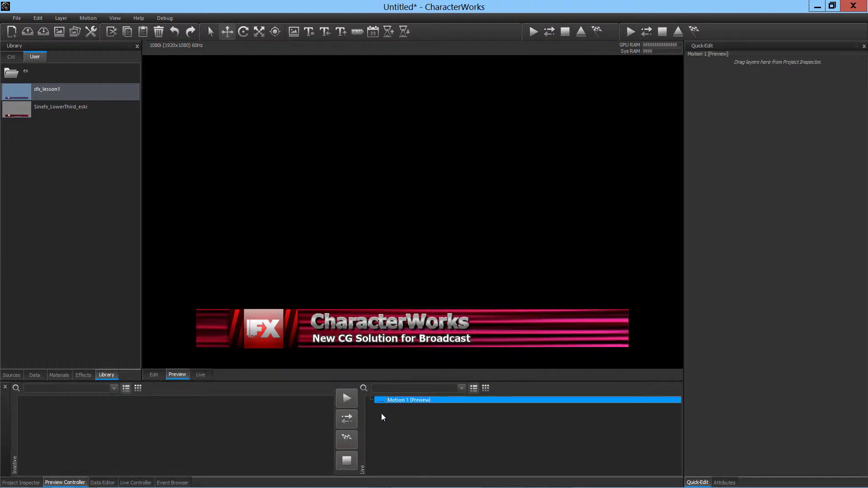
click(347, 439)
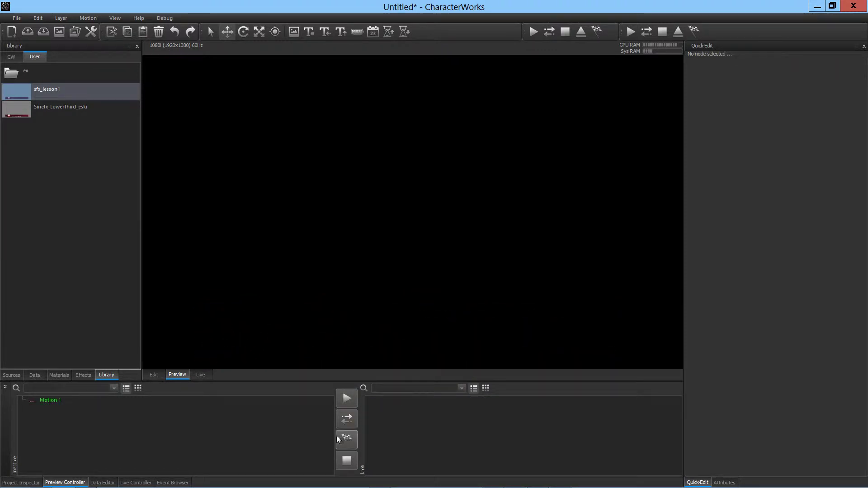
Step: Return to editing at 00:03:54 and collapse the material attributes of Layer 1
click(154, 375)
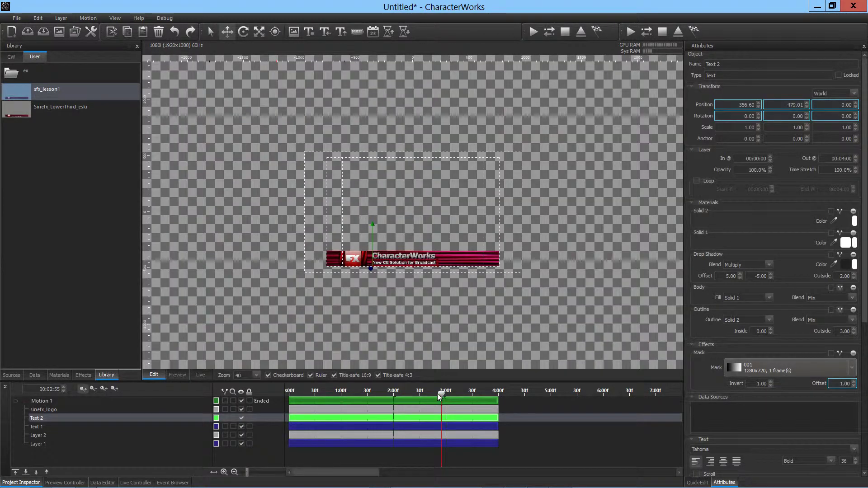
drag(443, 395, 492, 401)
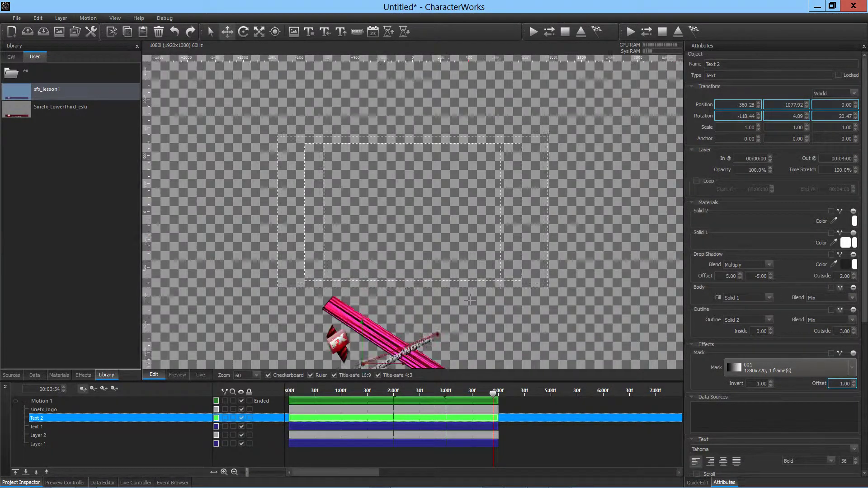
click(459, 286)
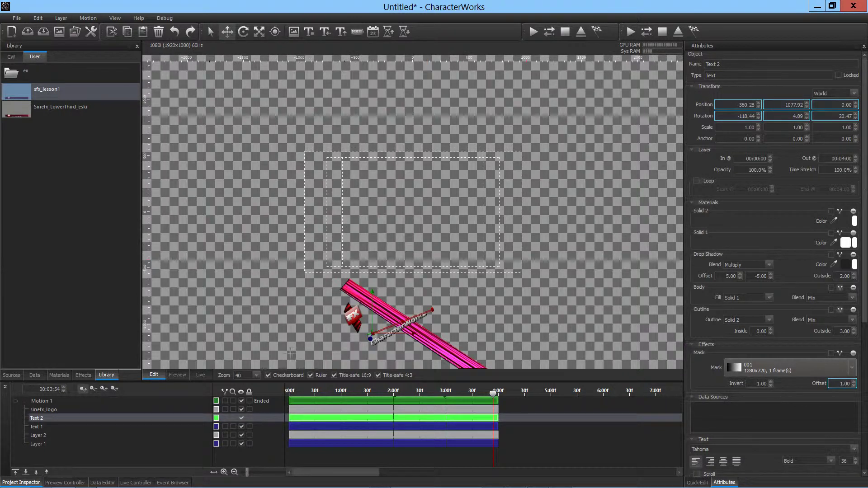
click(43, 445)
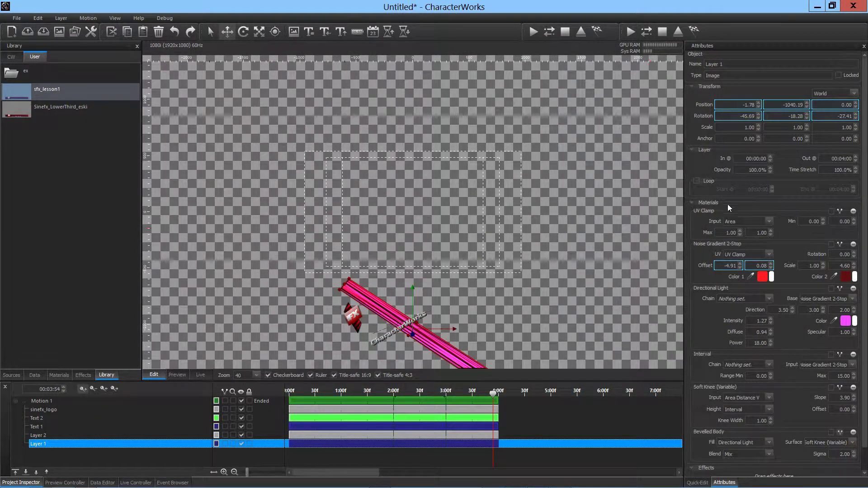
click(692, 202)
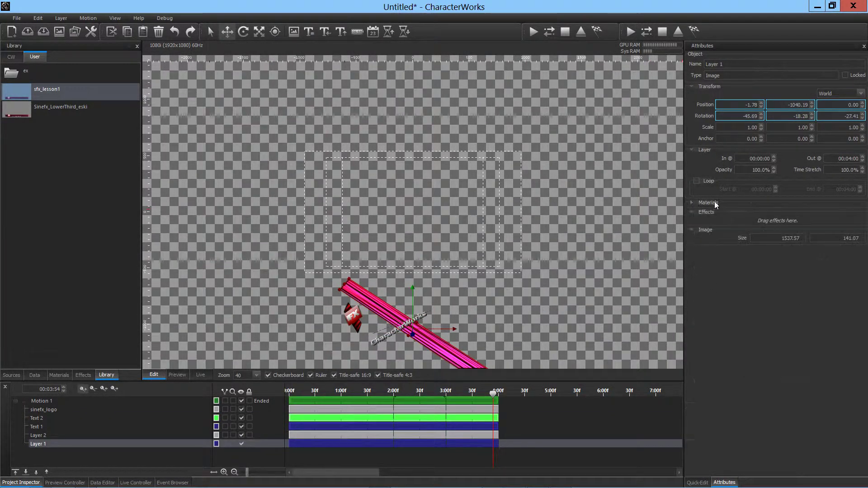
Step: Set the easing of Layer 1's position keyframe at 00:03:01 to Ease Back In, and collapse the layer's tracks
right_click(740, 104)
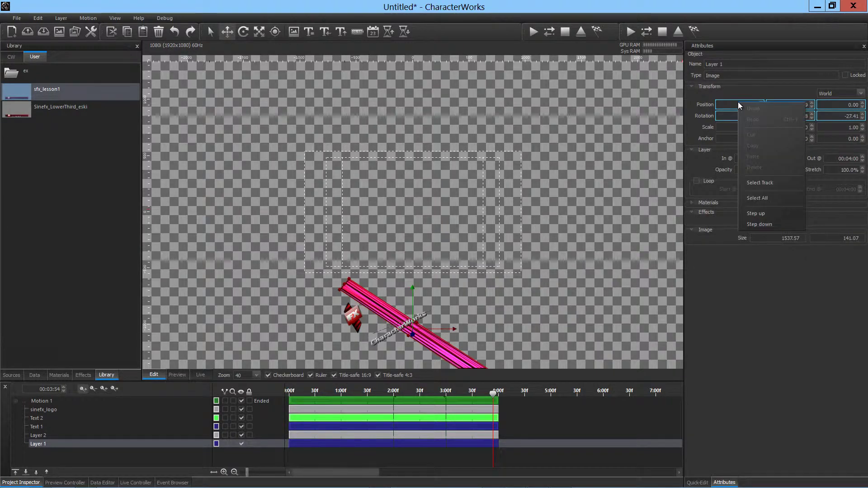
click(764, 187)
click(827, 267)
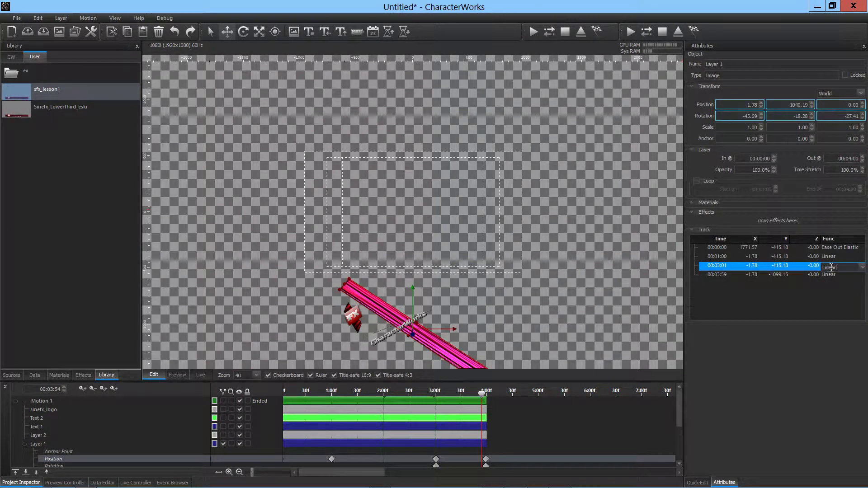
click(862, 268)
click(846, 306)
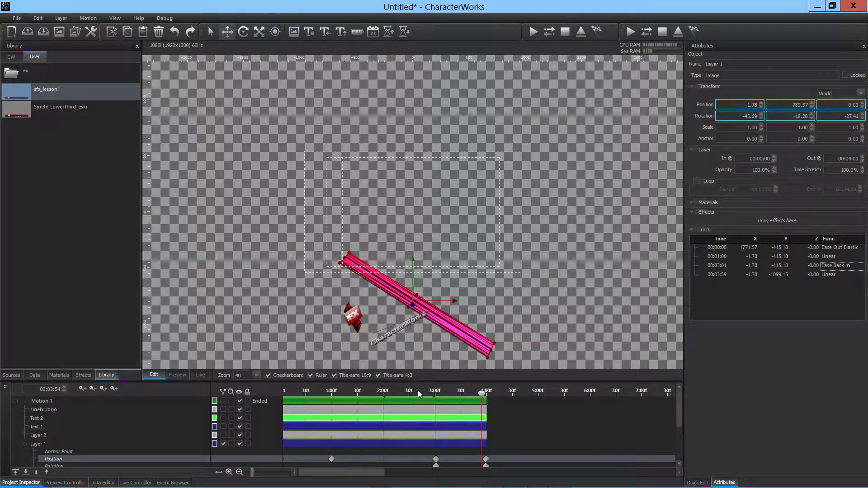
click(26, 444)
Step: Set the easing of Layer 2's position keyframe at 00:03:01 to Ease Back In
click(38, 435)
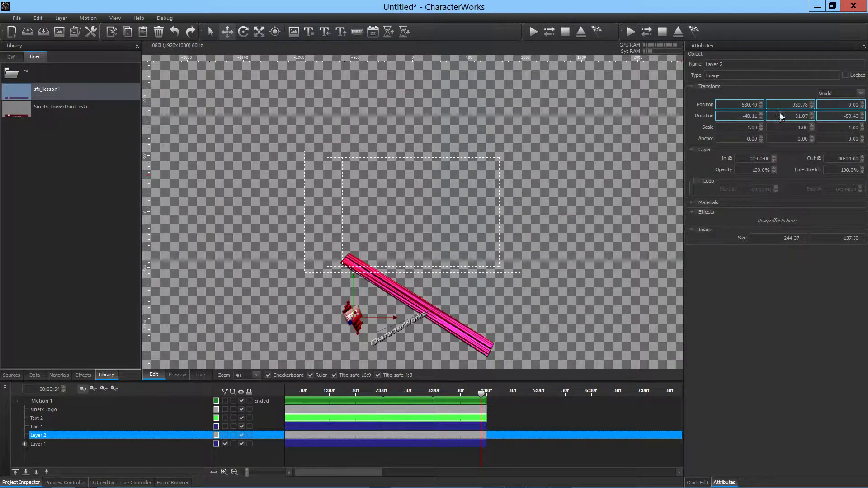
right_click(751, 105)
click(769, 187)
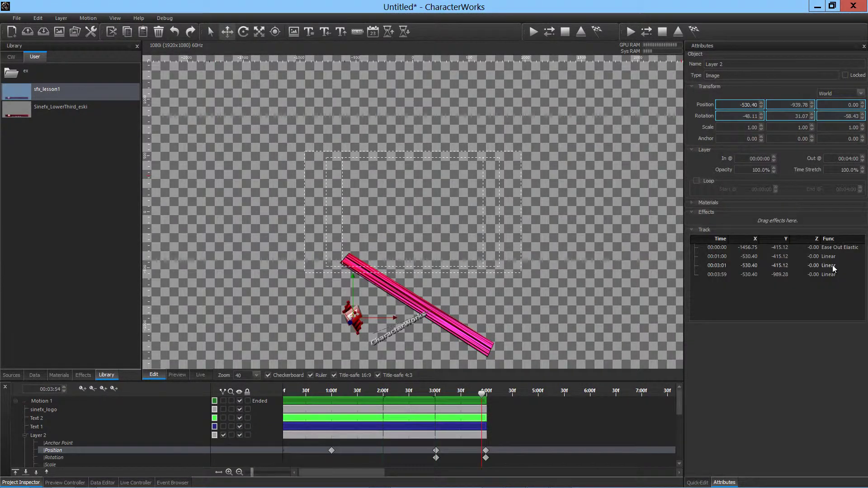
click(835, 269)
click(834, 268)
click(862, 267)
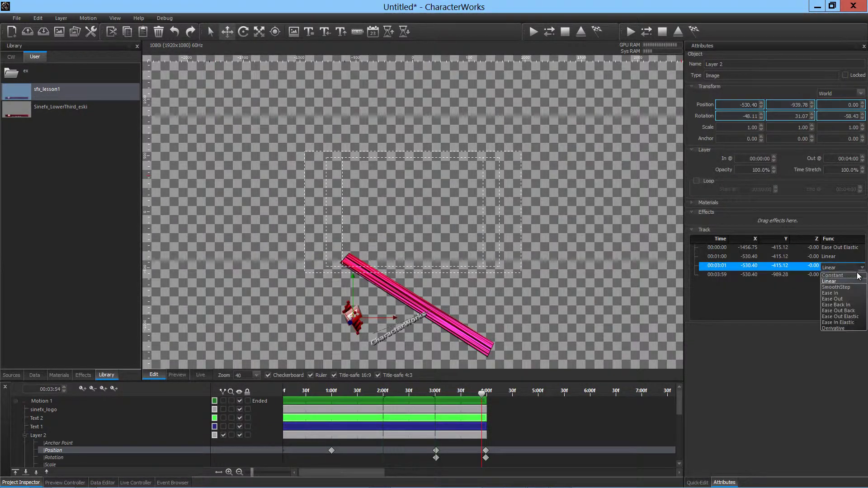
click(849, 305)
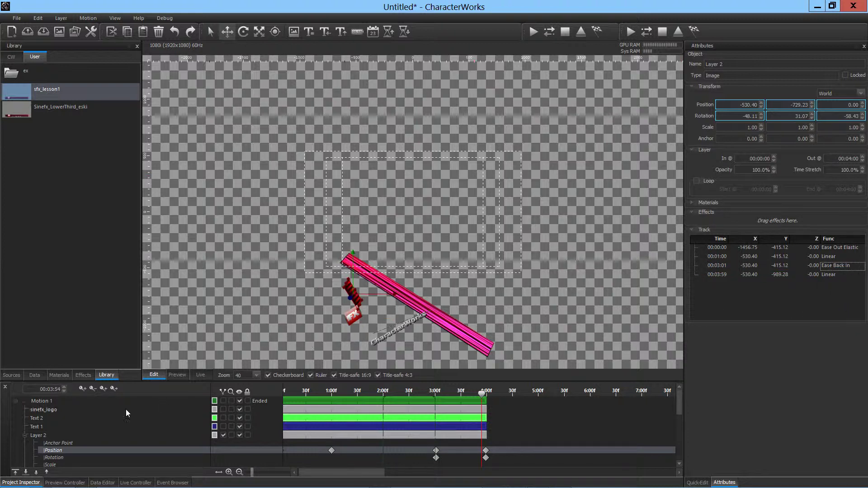
Step: Set the easing of Text 1's position keyframe at 00:03:01 to Ease Back In
click(42, 427)
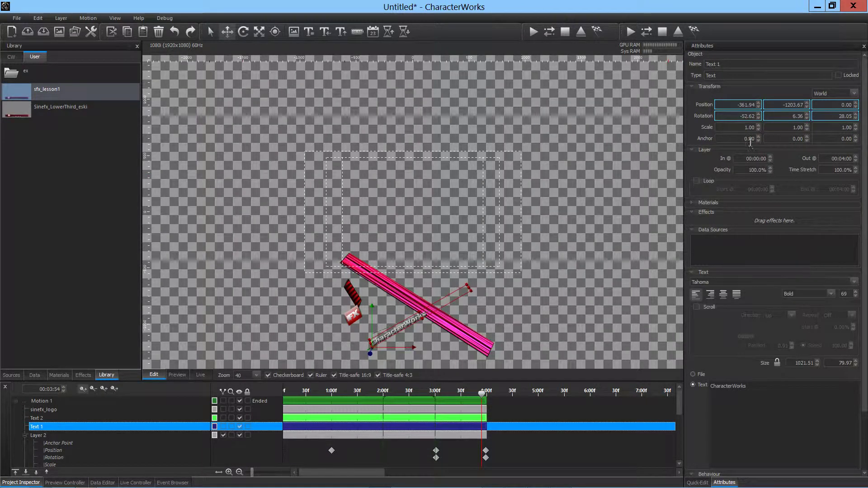
right_click(726, 105)
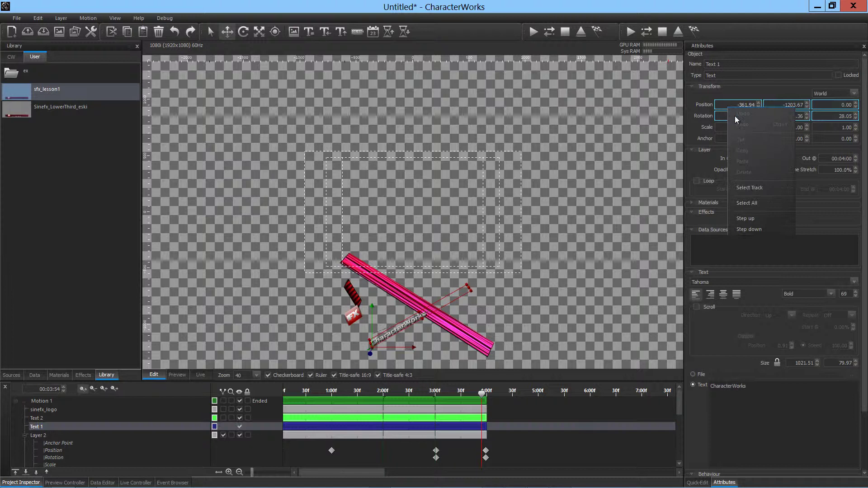
click(755, 188)
double_click(839, 321)
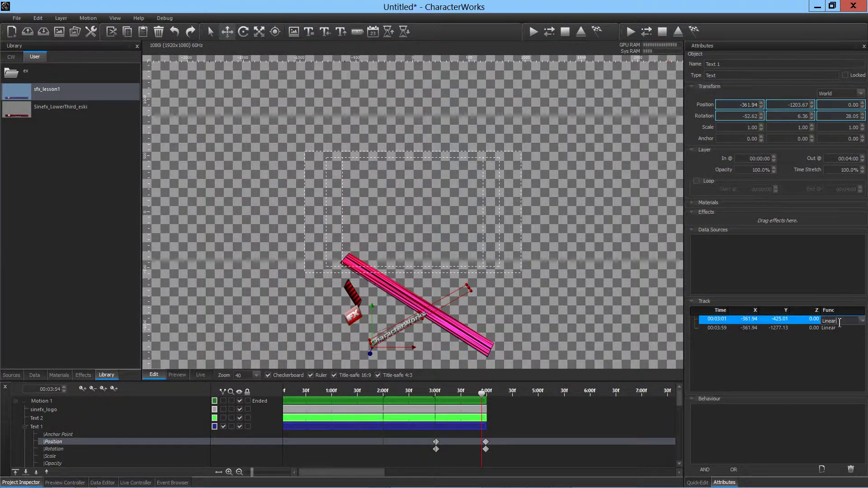
click(863, 322)
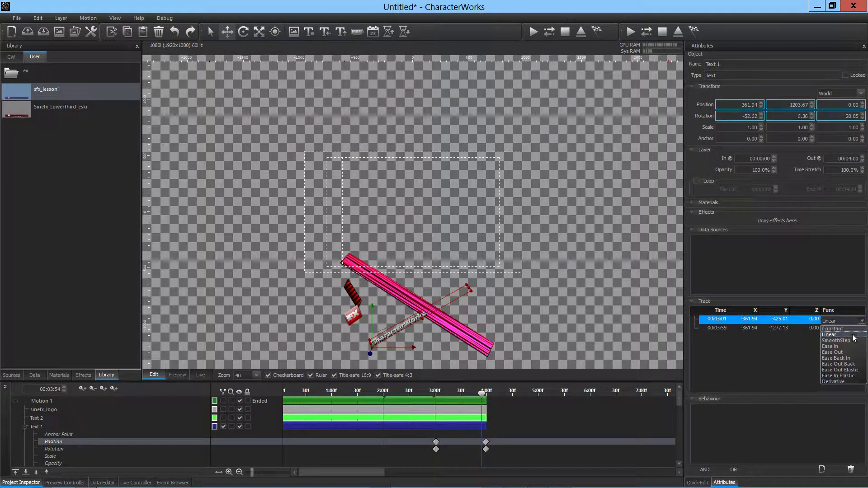
click(849, 359)
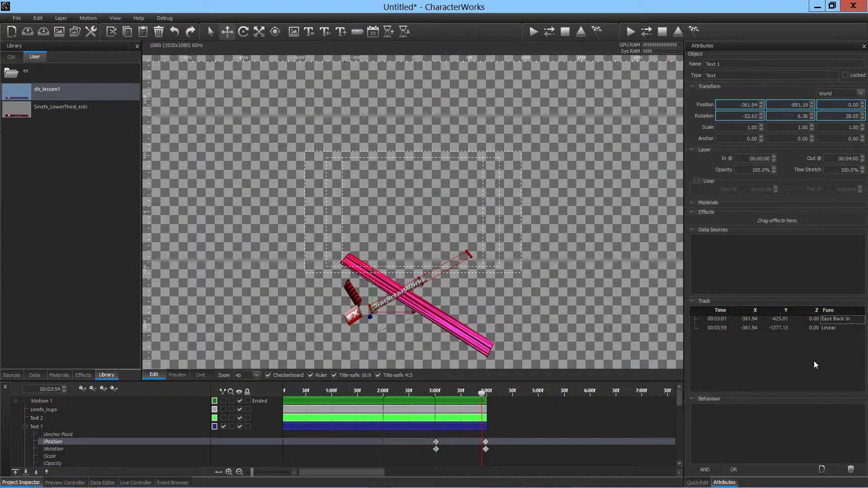
Step: Set the easing of Text 2's position keyframe at 00:03:01 to Ease Back In
click(38, 418)
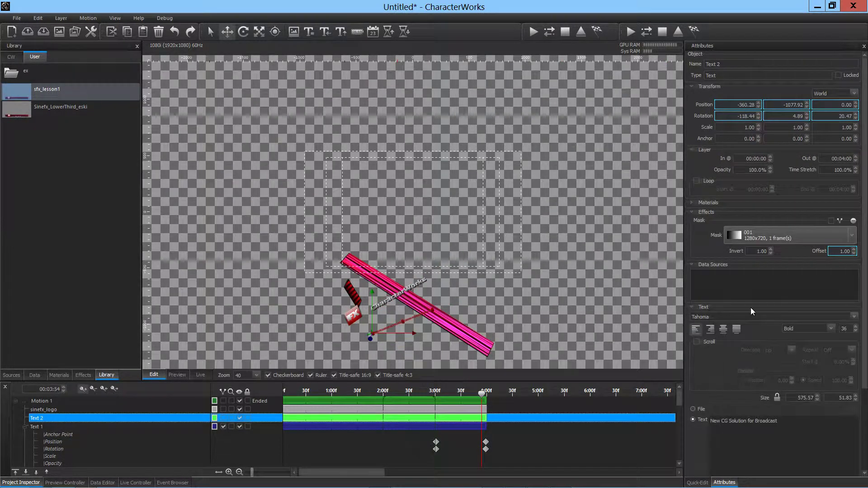
right_click(747, 110)
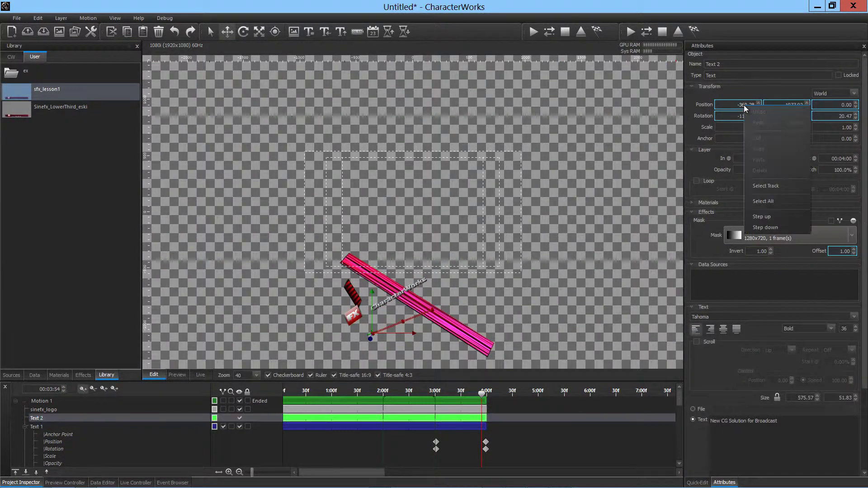
click(779, 184)
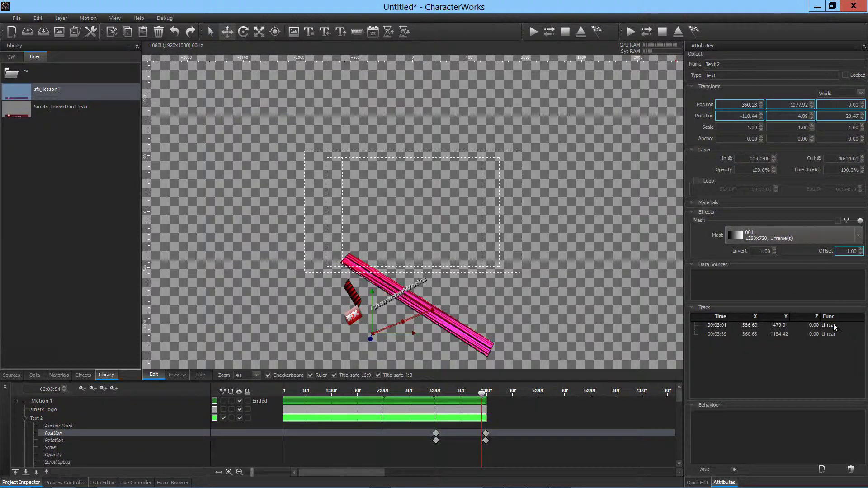
click(835, 326)
click(863, 328)
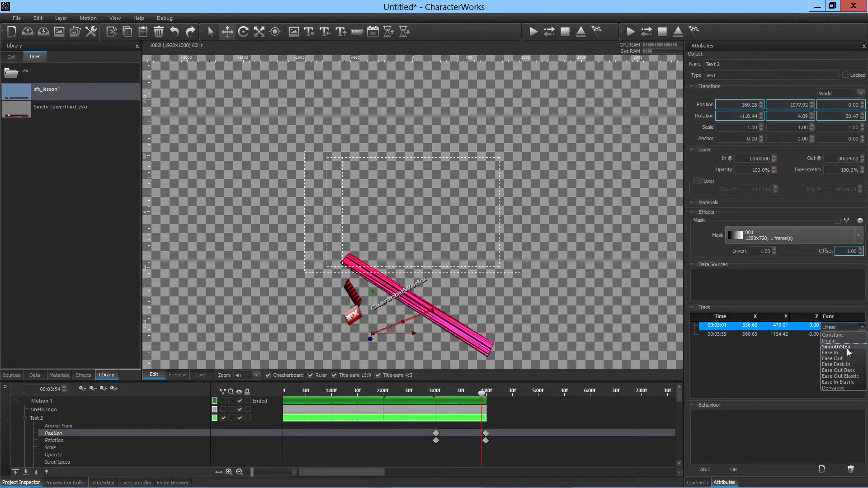
click(849, 364)
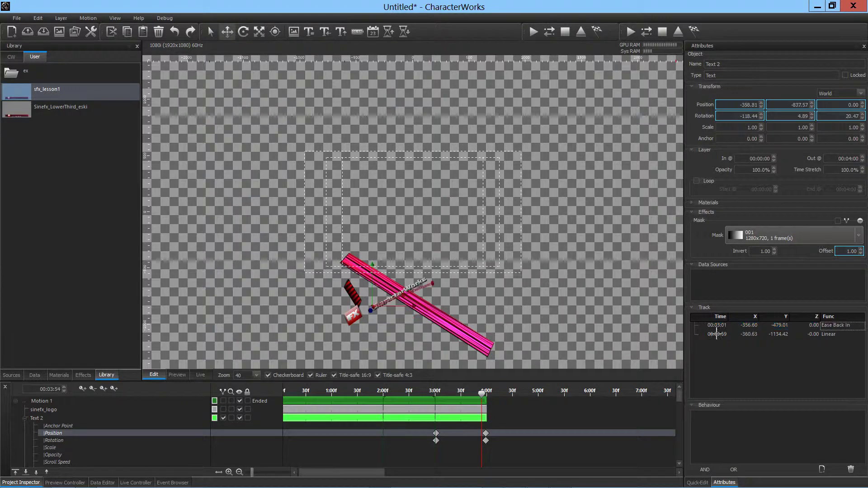
Step: Set the easing of the sinefx_logo position keyframe at 00:03:01 to Ease Back In
click(43, 409)
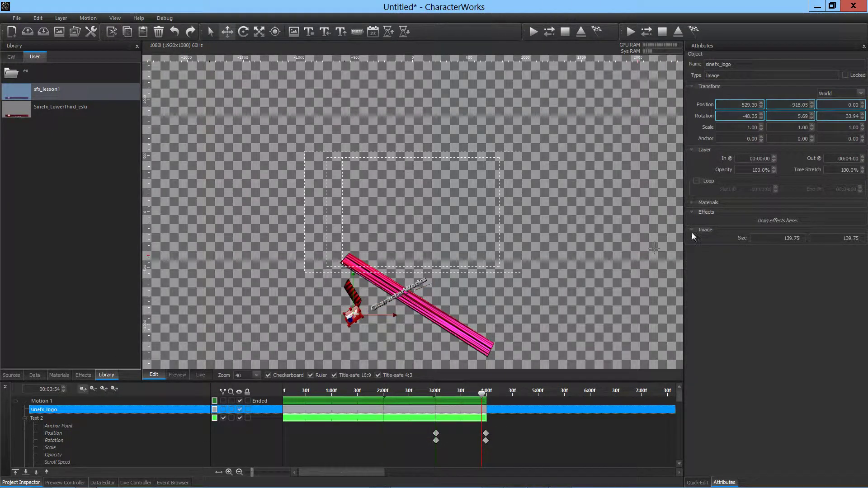
right_click(751, 105)
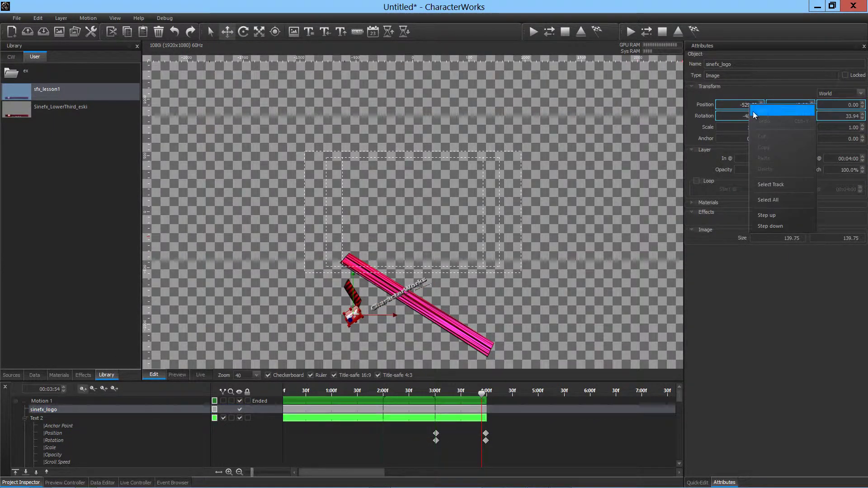
click(775, 185)
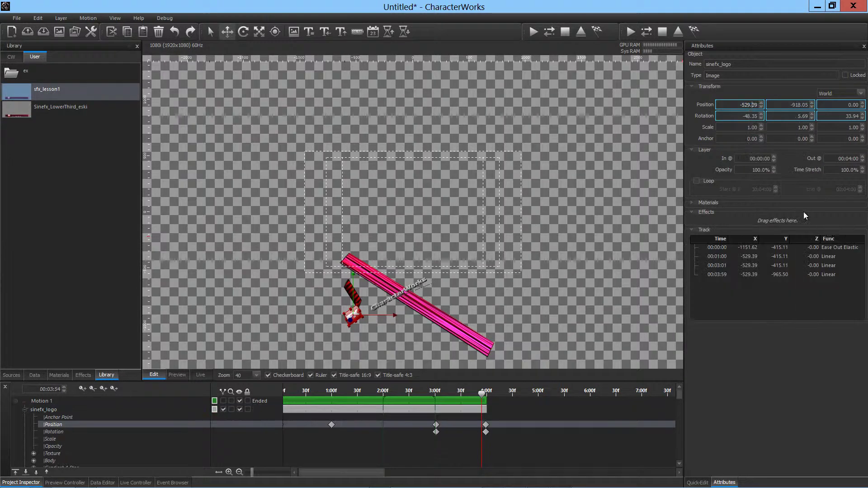
click(841, 266)
click(841, 267)
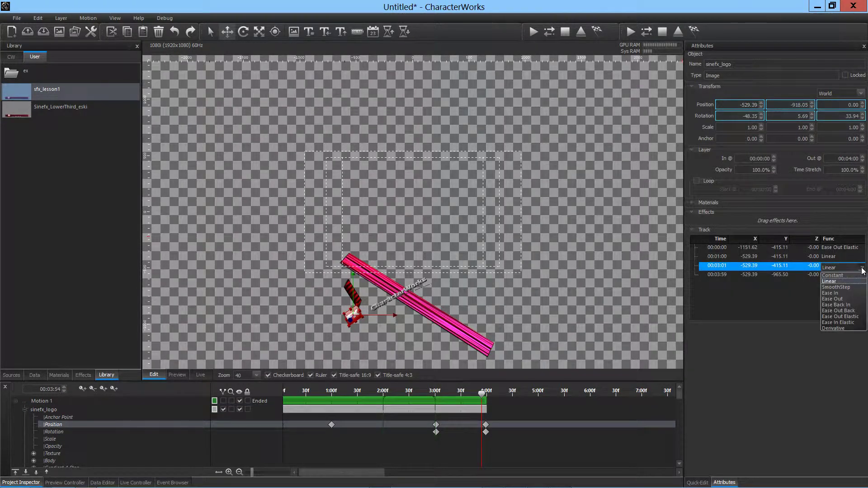
click(843, 305)
click(818, 305)
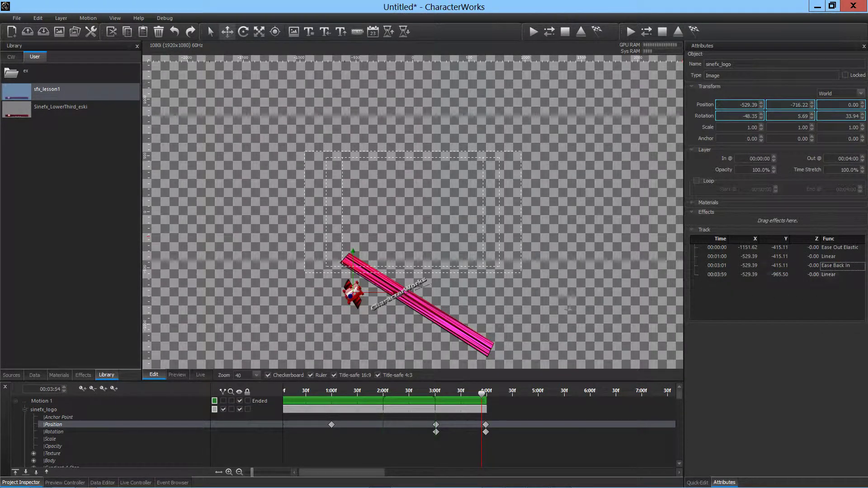
Step: Play Motion 1 in preview twice, finishing it each time to check the eased exit animation
click(182, 375)
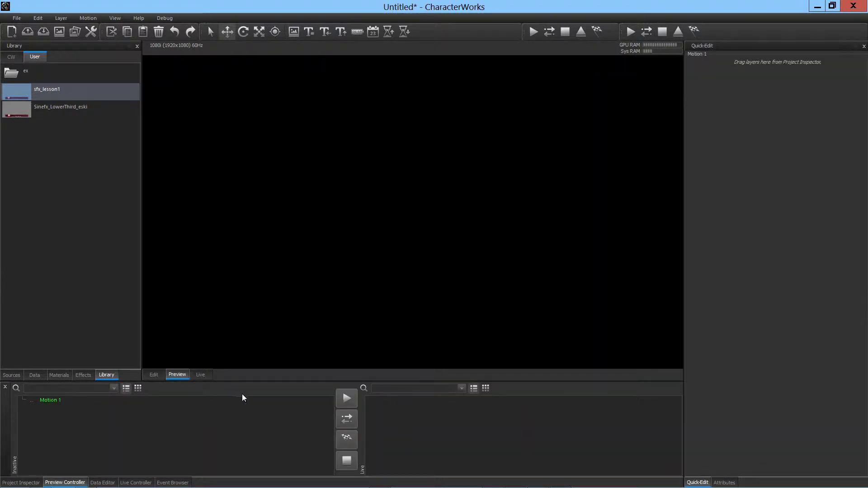
click(183, 400)
click(350, 396)
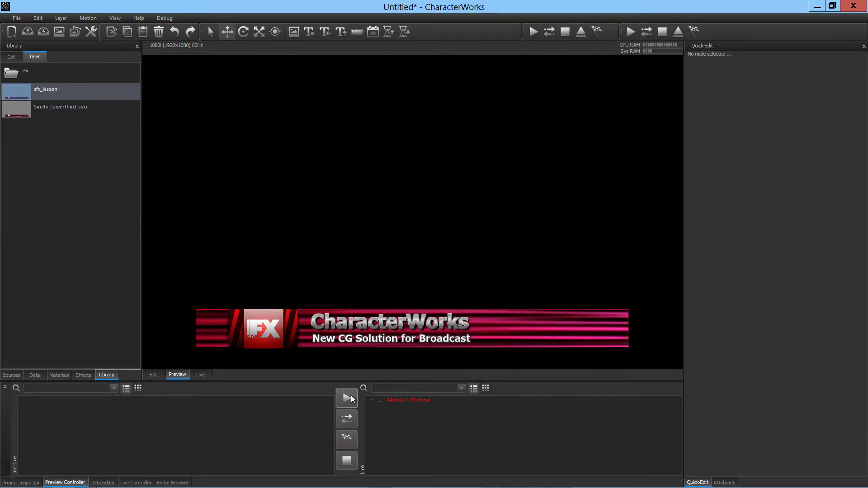
click(406, 404)
click(352, 439)
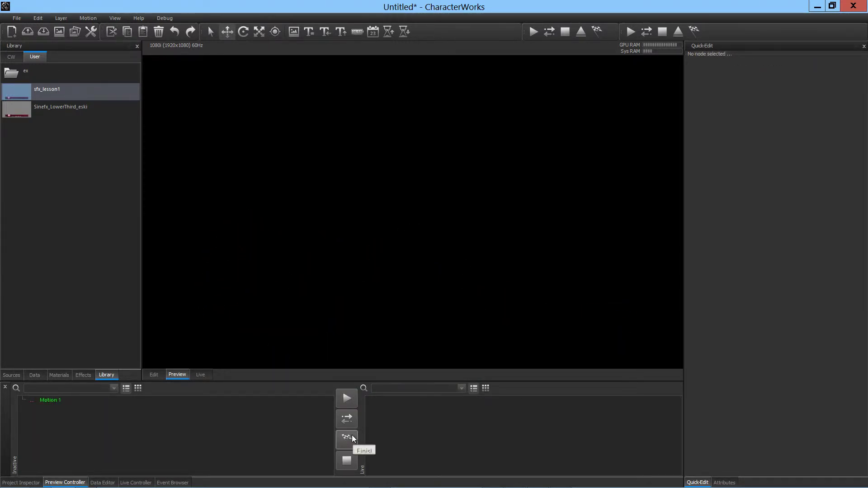
click(226, 400)
click(347, 399)
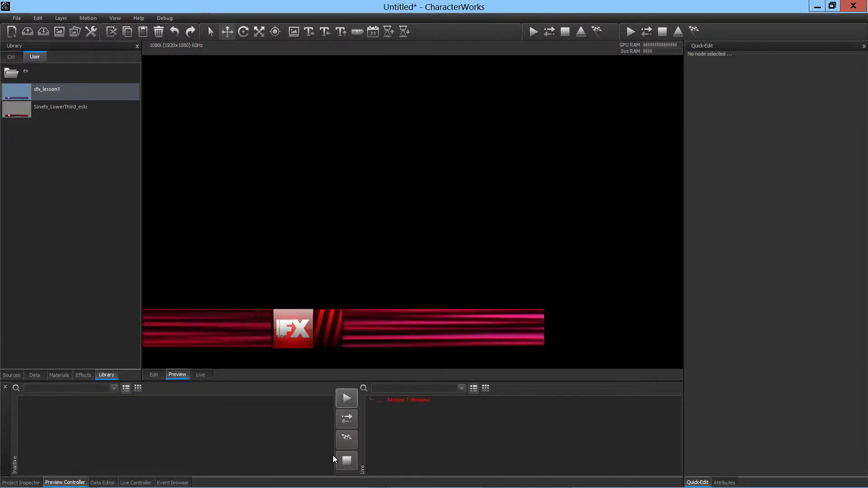
click(398, 402)
click(347, 437)
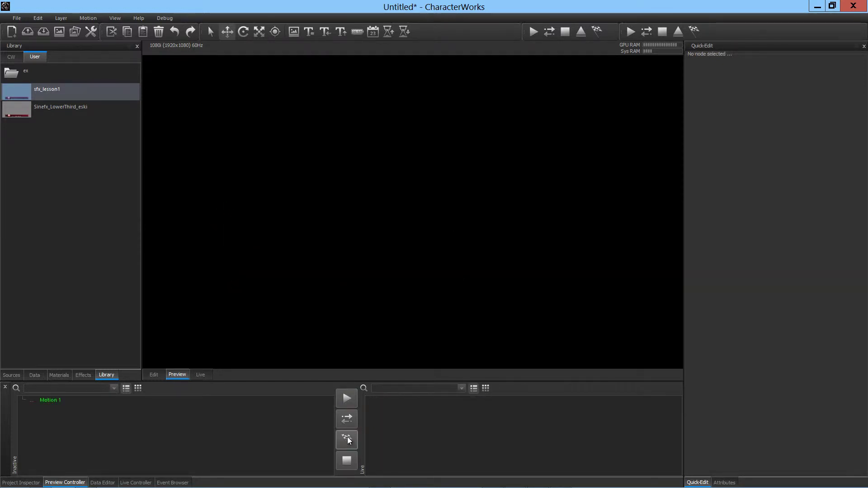
Step: Return to editing and move the playhead back to 00:02:01, within the hold section of the lower-third
click(154, 375)
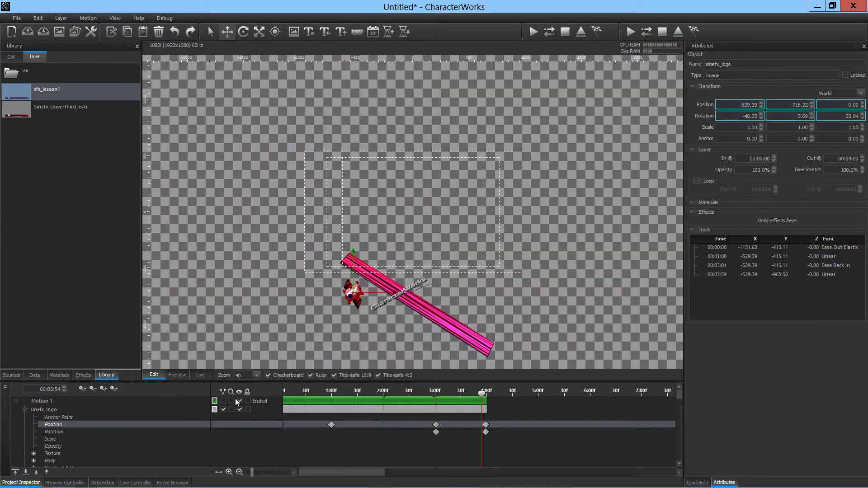
drag(481, 394, 400, 394)
scroll(392, 308, up, 5)
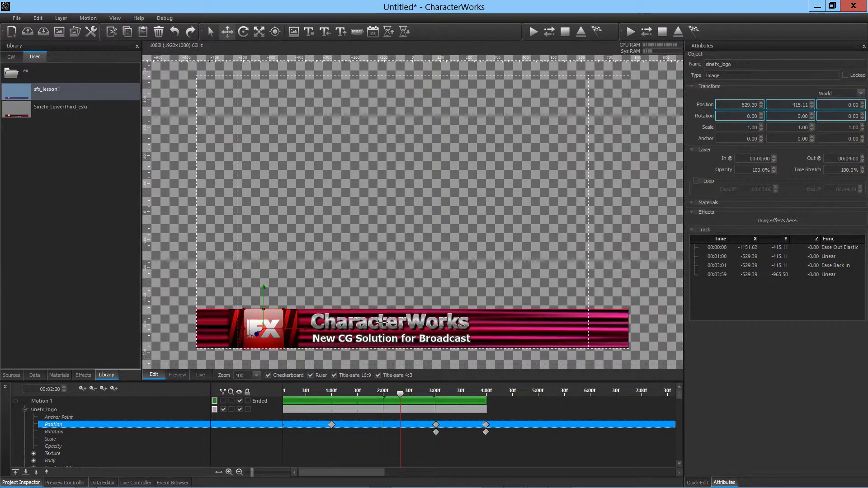
scroll(380, 309, up, 1)
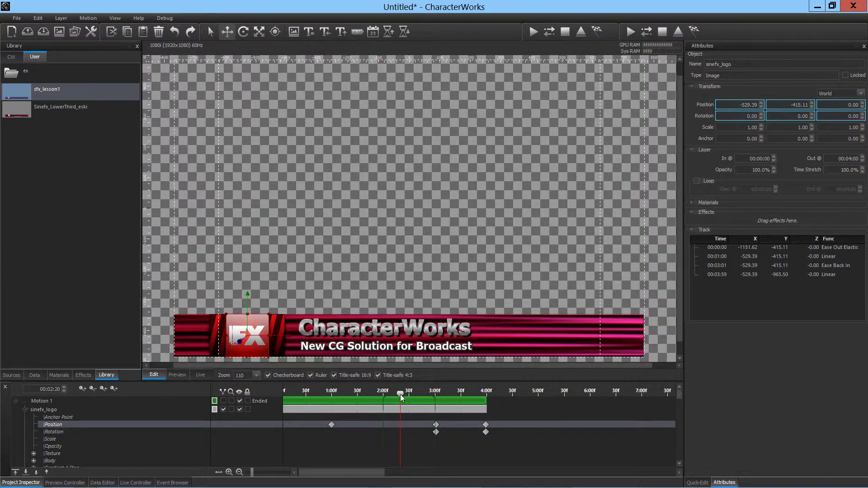
mouse_move(402, 398)
mouse_down()
mouse_move(388, 395)
mouse_move(429, 396)
mouse_move(386, 397)
mouse_up()
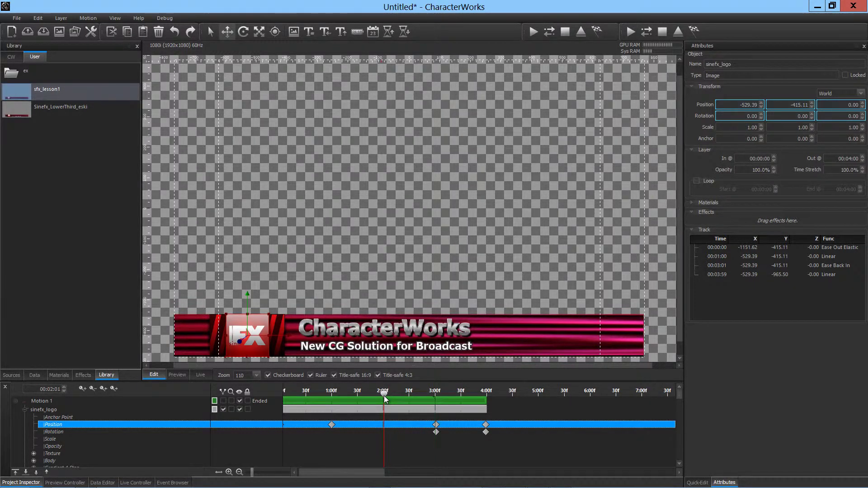
click(56, 389)
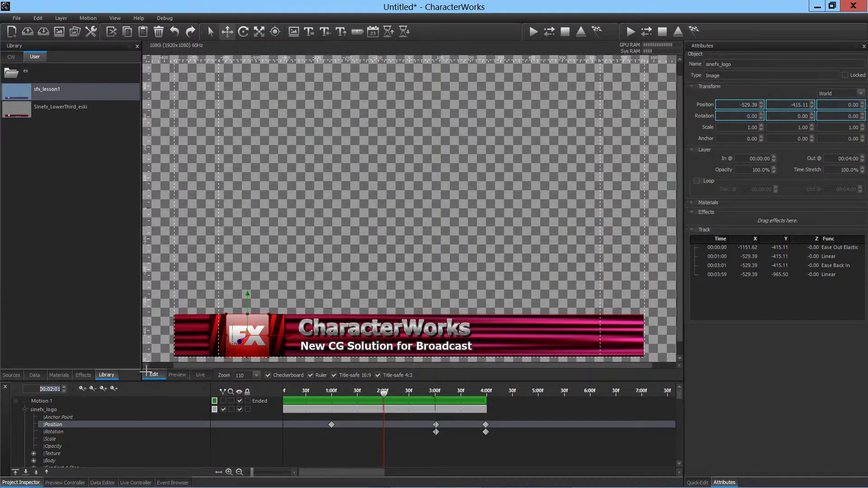
Step: Add a Shine material to the Text 1 layer, the CharacterWorks title
click(310, 336)
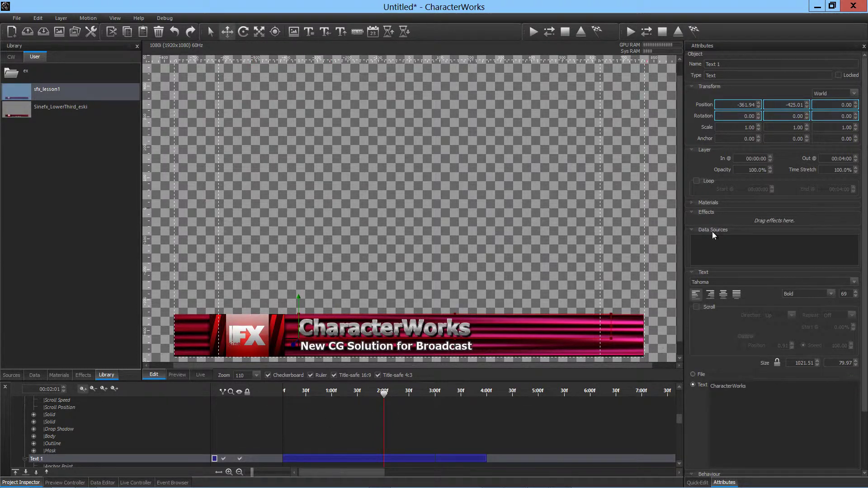
click(692, 203)
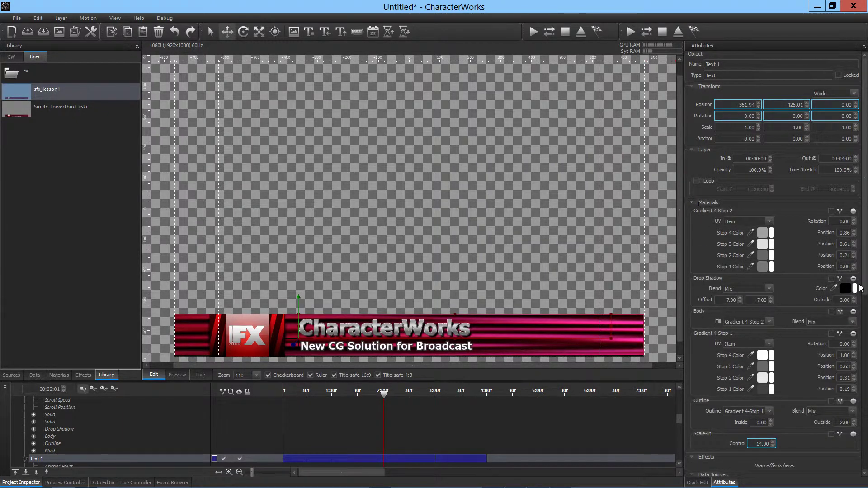
scroll(754, 359, down, 3)
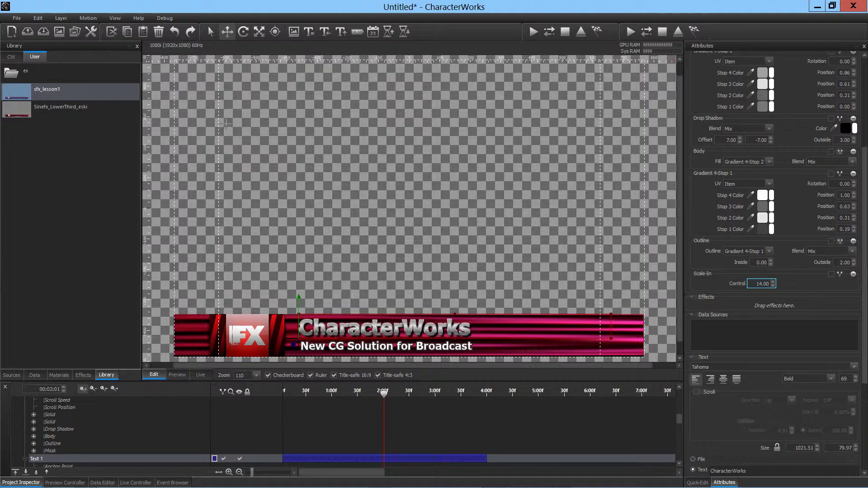
click(59, 375)
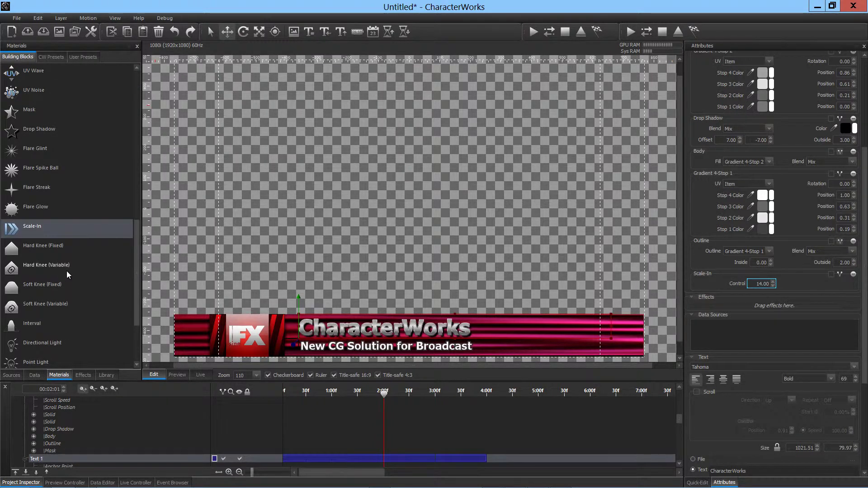
drag(137, 270, 137, 153)
drag(20, 154, 731, 294)
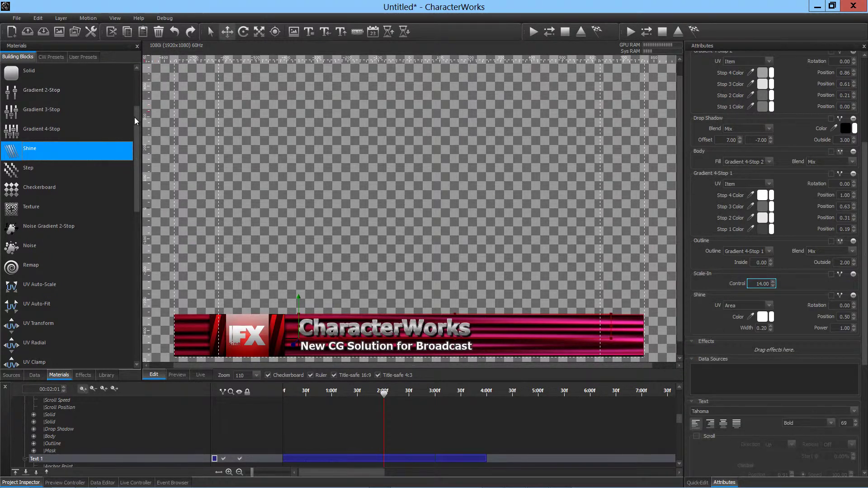
Step: Add a second Body material to Text 1 and set its fill to Shine
drag(135, 118, 139, 79)
drag(22, 80, 745, 339)
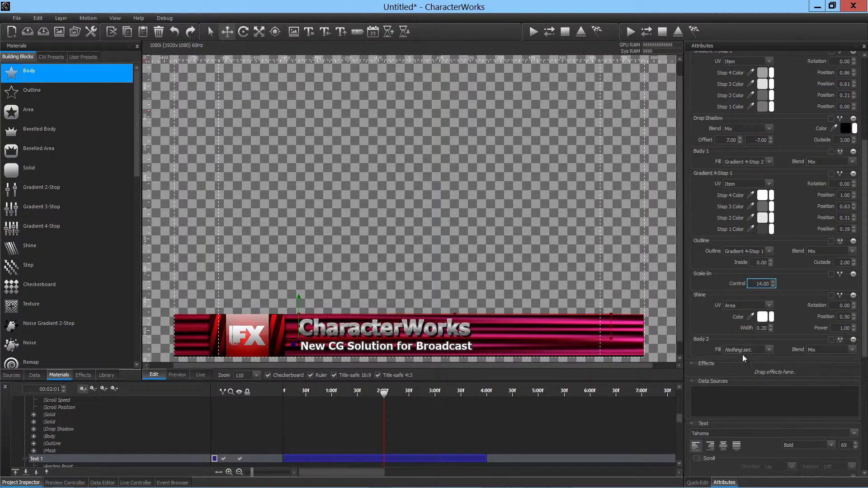
click(770, 350)
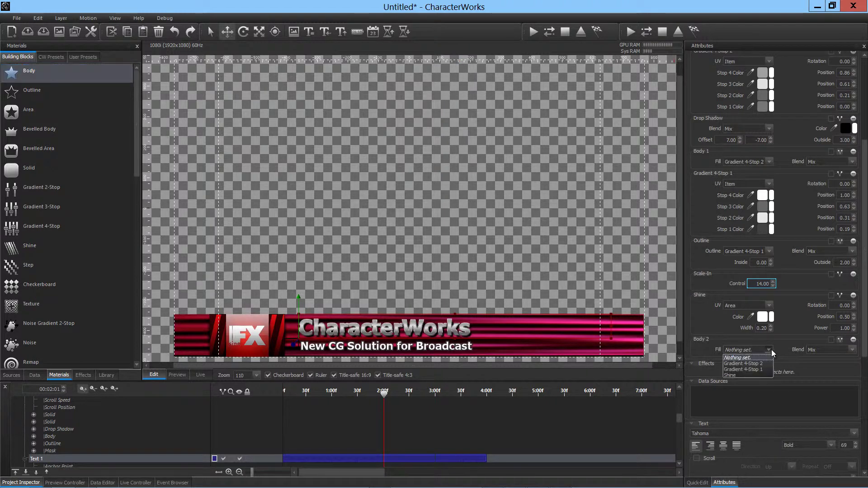
click(759, 378)
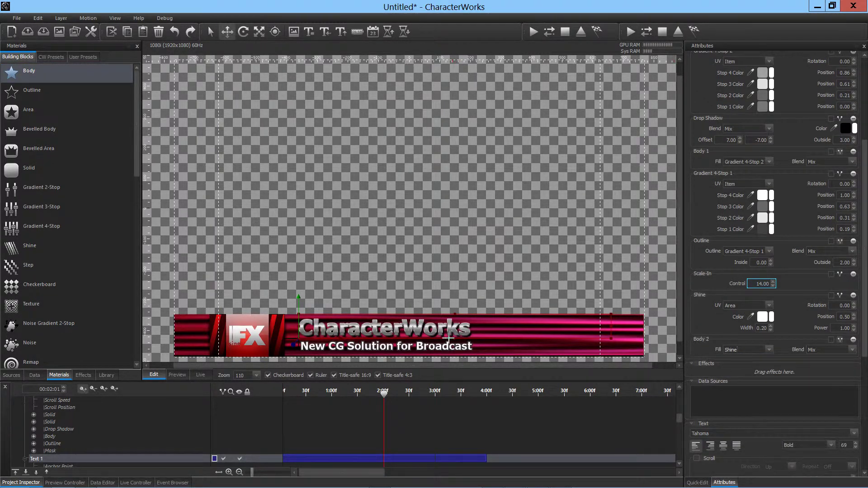
Step: Set the blend mode of Text 1's second Body material to Add, comparing it with Mix on the enlarged title
scroll(449, 338, up, 5)
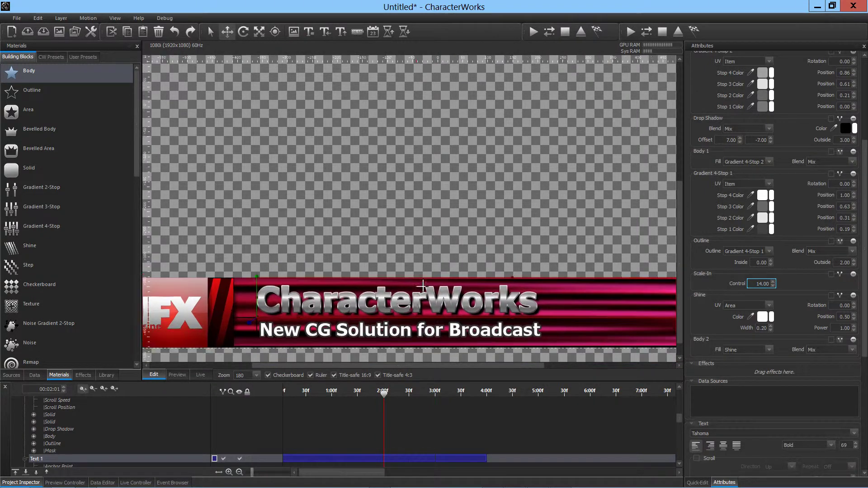
scroll(422, 286, up, 2)
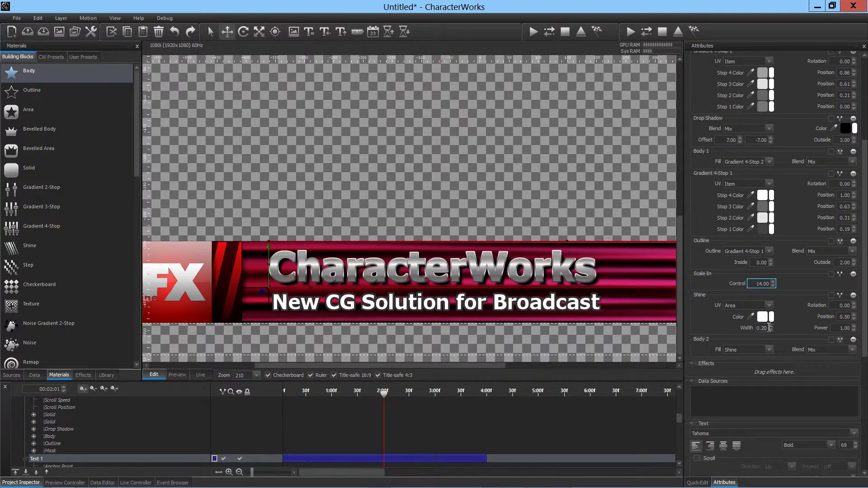
click(850, 350)
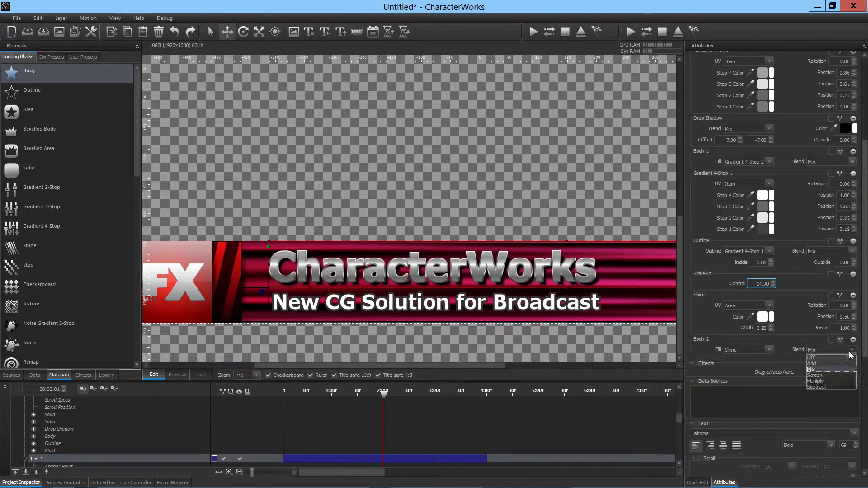
click(841, 363)
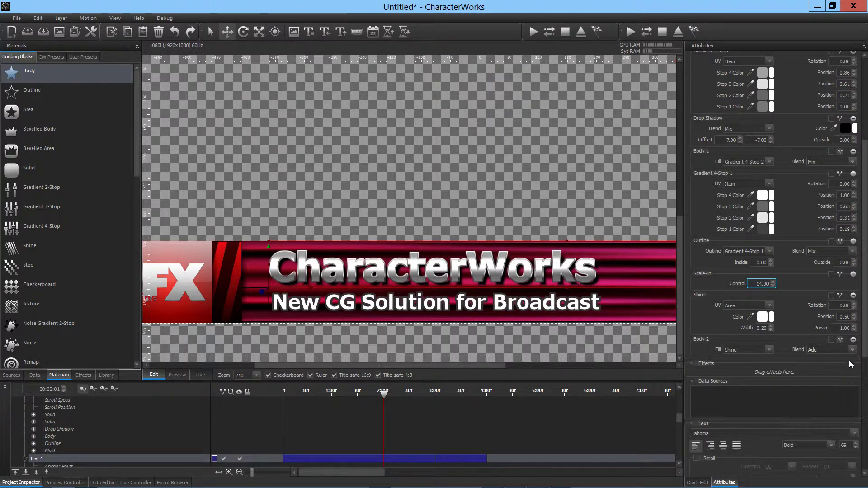
click(851, 350)
click(847, 370)
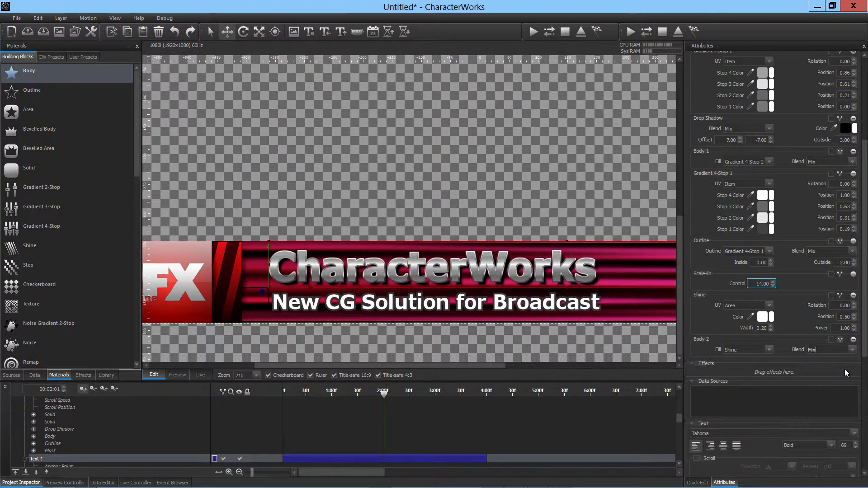
click(853, 350)
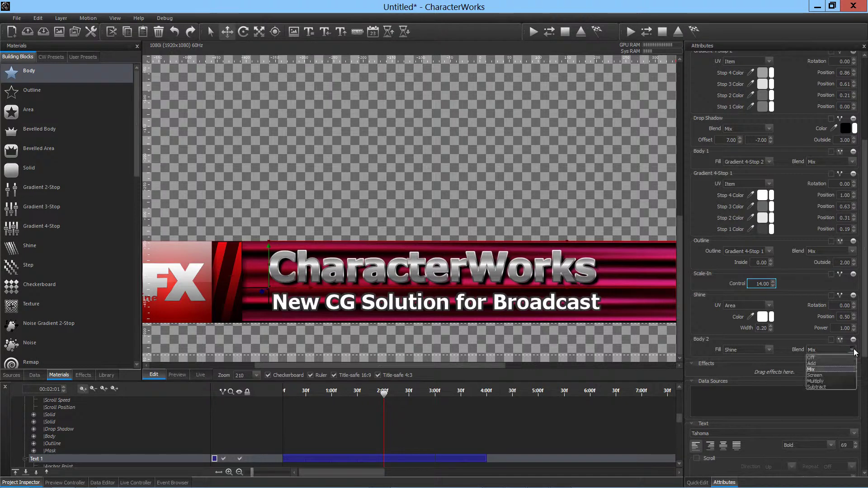
click(849, 365)
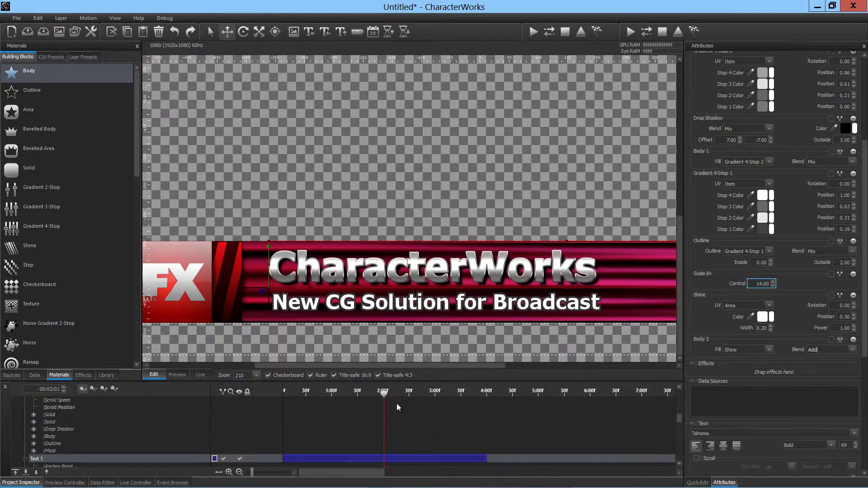
Step: At 00:02:01, set Text 1's Shine rotation to 73, width to 0.10 and position to -0.20
mouse_move(387, 397)
mouse_down()
mouse_move(433, 400)
mouse_move(385, 397)
mouse_up()
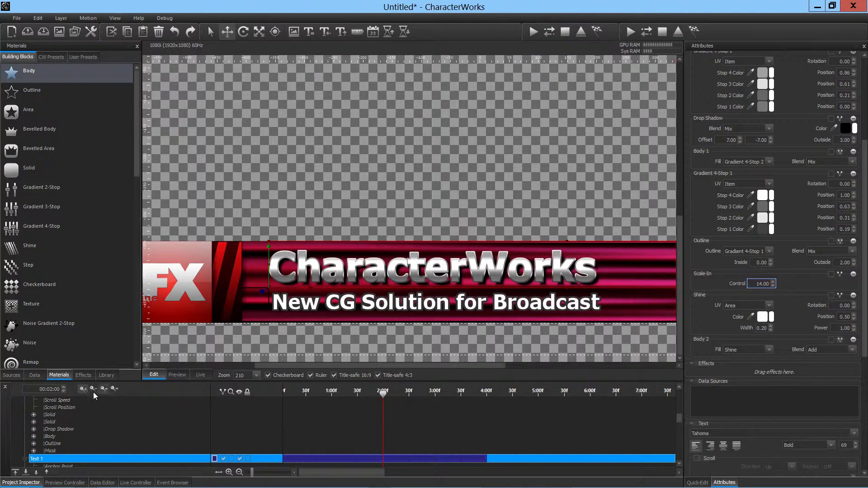
click(63, 387)
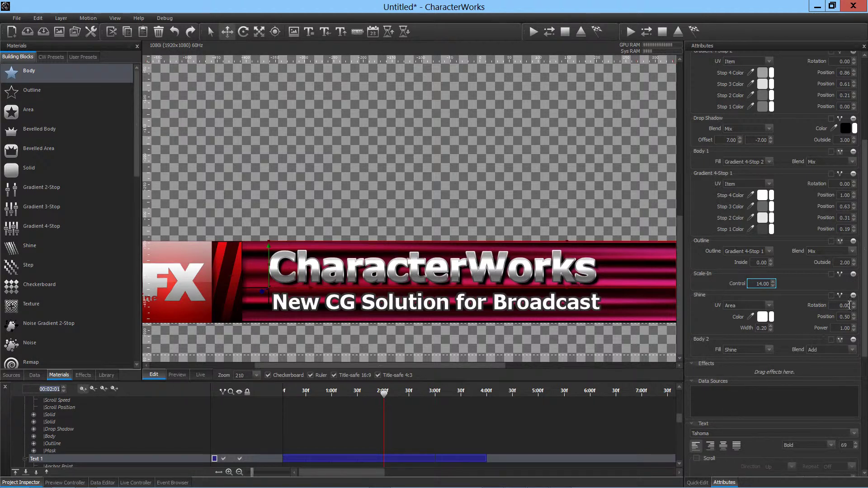
scroll(847, 309, up, 3)
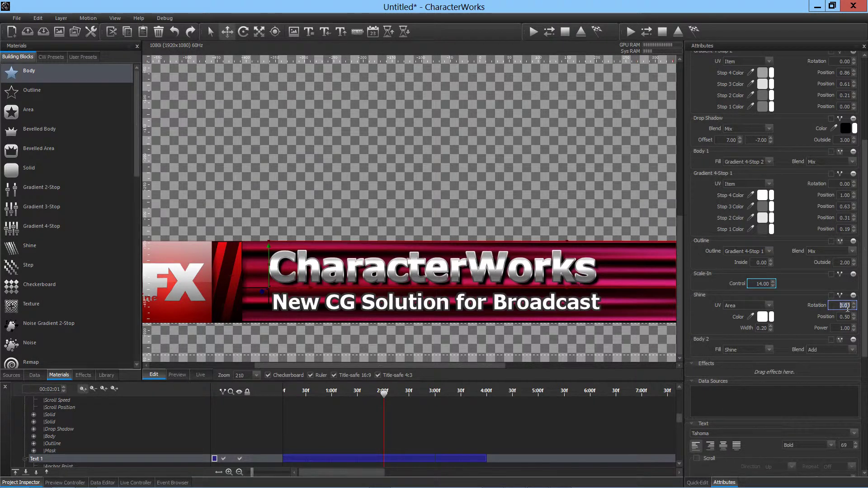
scroll(847, 308, up, 20)
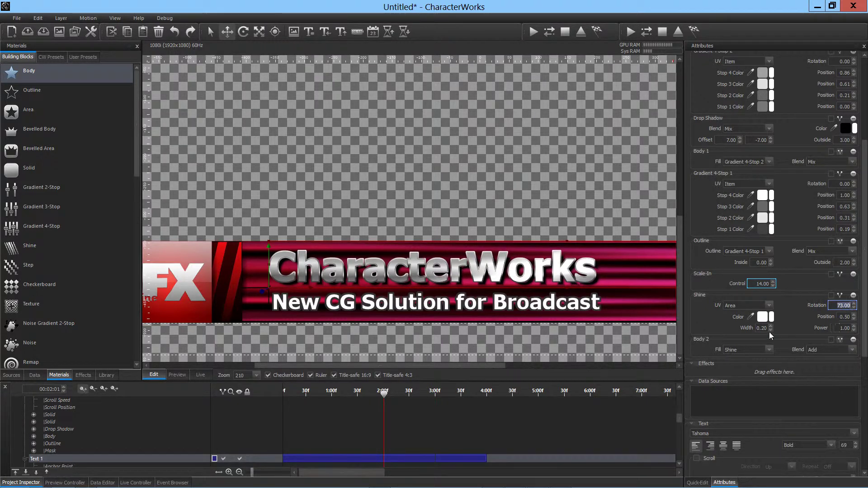
scroll(768, 332, down, 10)
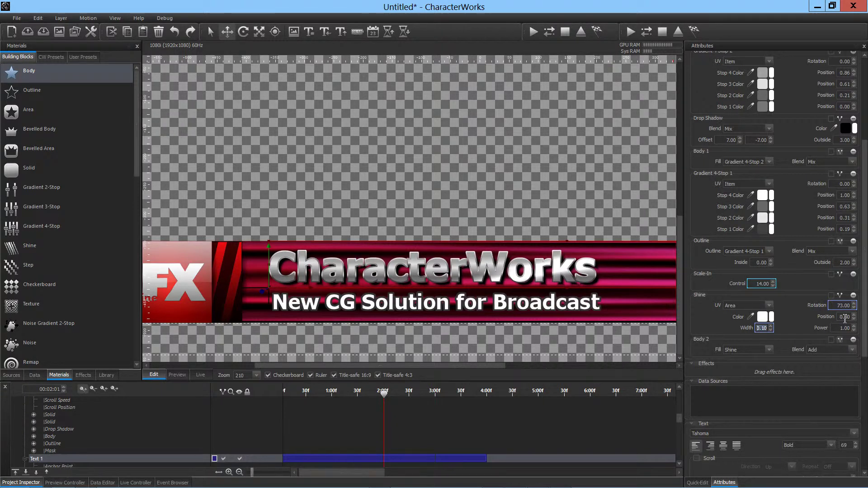
scroll(845, 319, up, 10)
scroll(845, 319, up, 2)
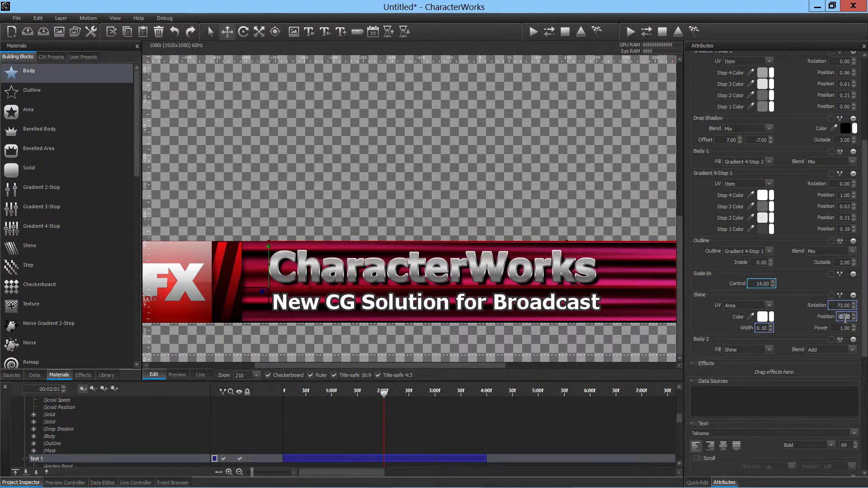
scroll(845, 319, up, 1)
Step: At 00:03:00, set Text 1's Shine position to 0.90 and scrub back to 00:02:00 to check the sweep
drag(387, 394, 436, 397)
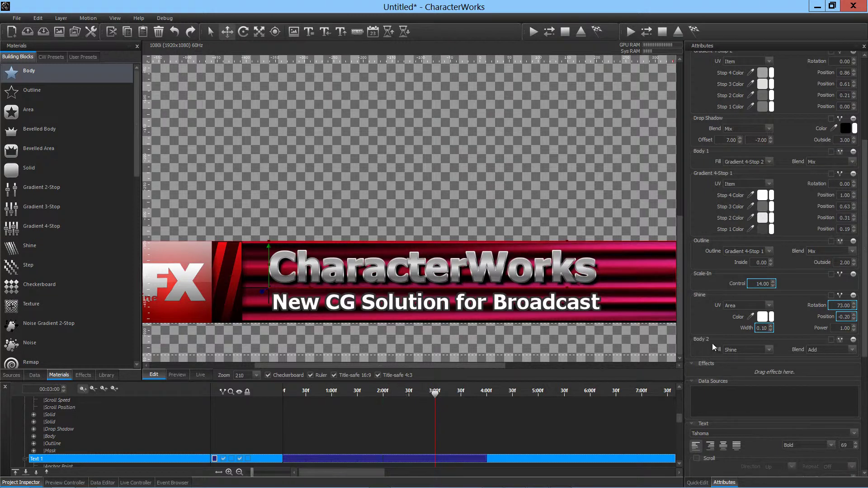
click(845, 317)
scroll(844, 317, up, 7)
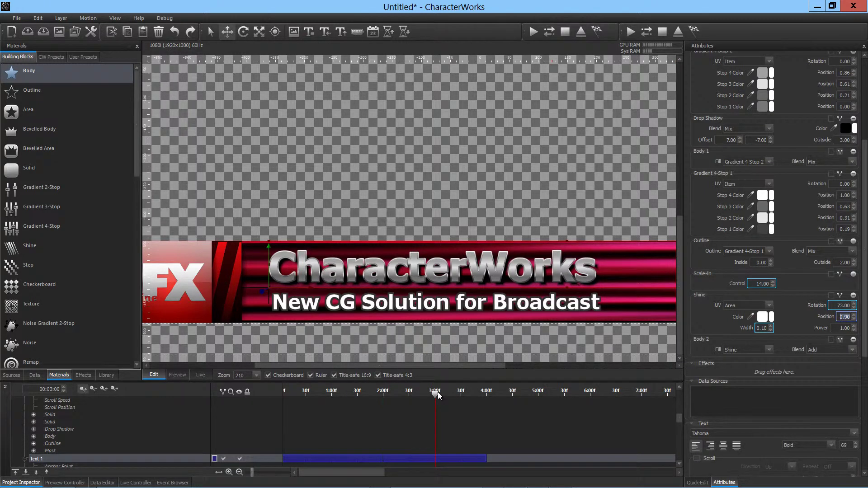
drag(436, 392, 382, 392)
Step: Play Motion 1 in preview twice, finishing it each time to check the title's shine and the exit animation
click(177, 375)
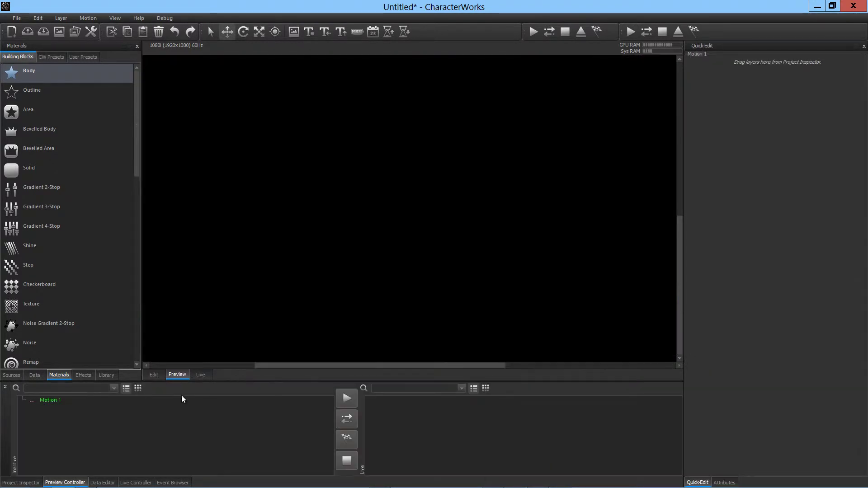
click(182, 399)
click(347, 400)
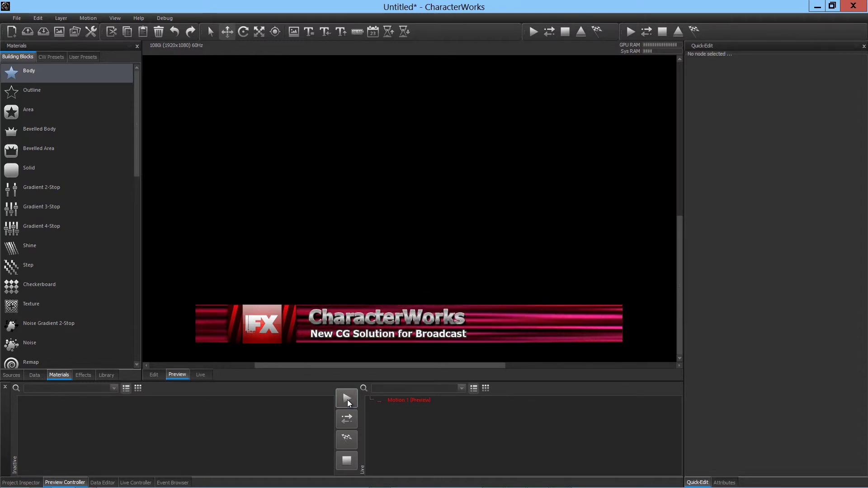
click(392, 401)
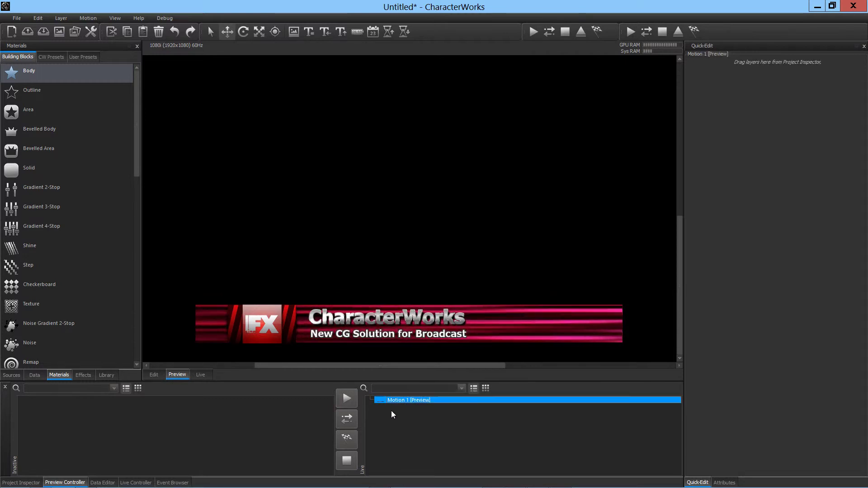
click(348, 438)
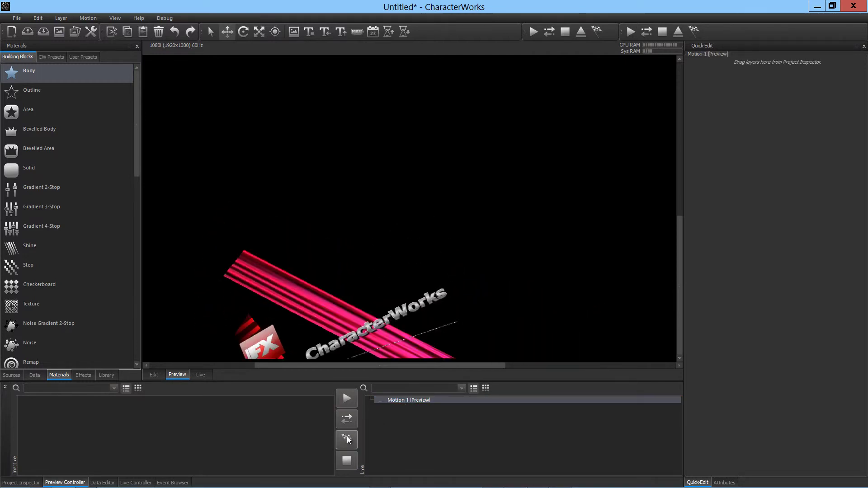
click(250, 401)
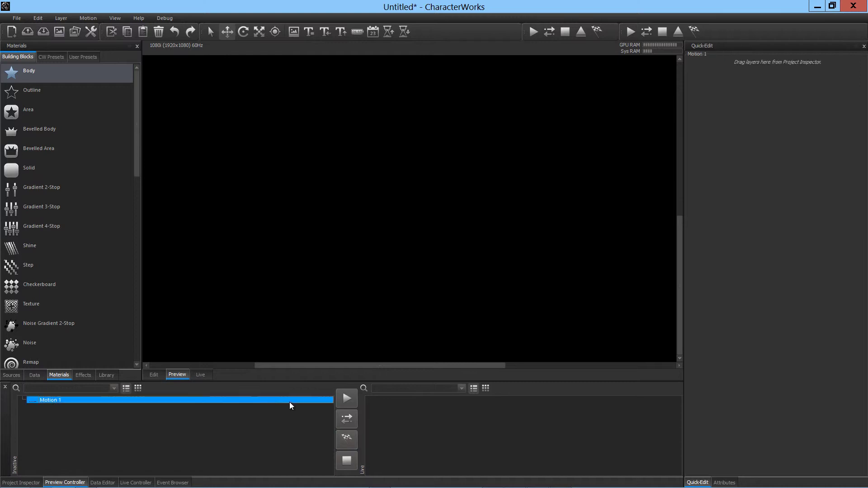
click(347, 399)
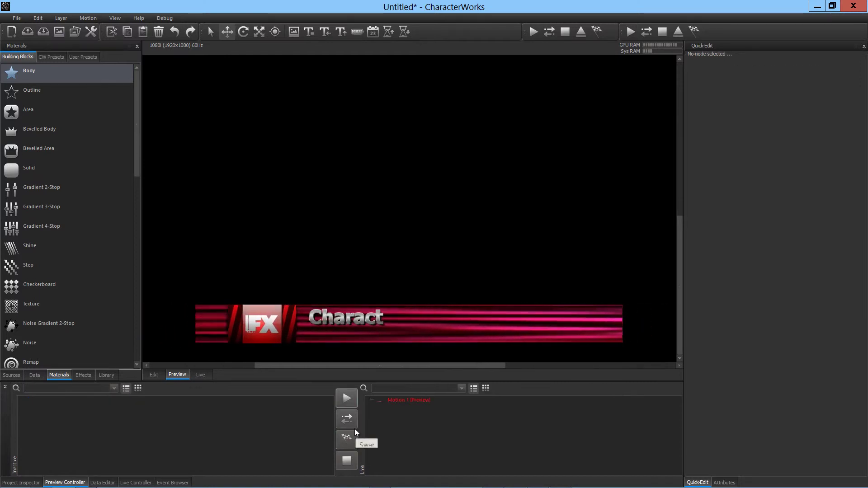
click(397, 400)
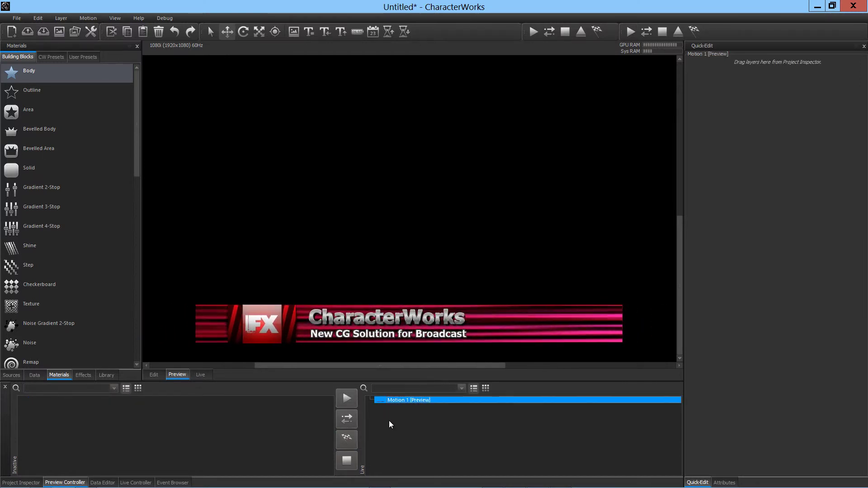
click(351, 438)
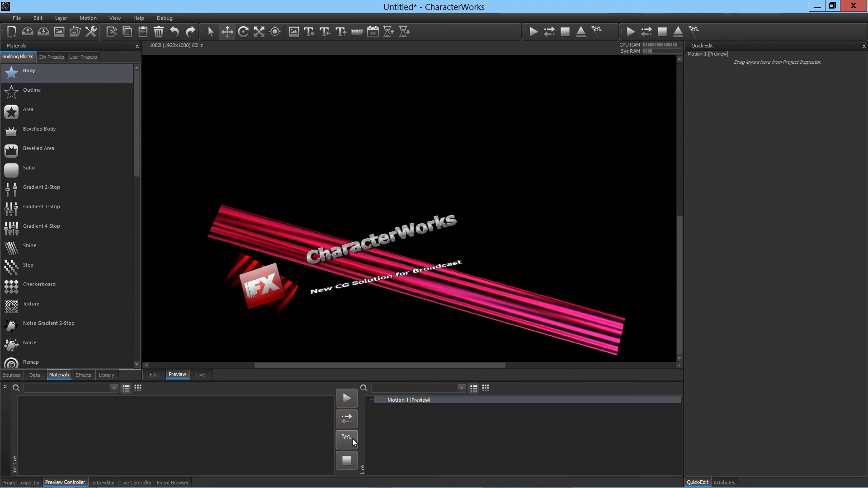